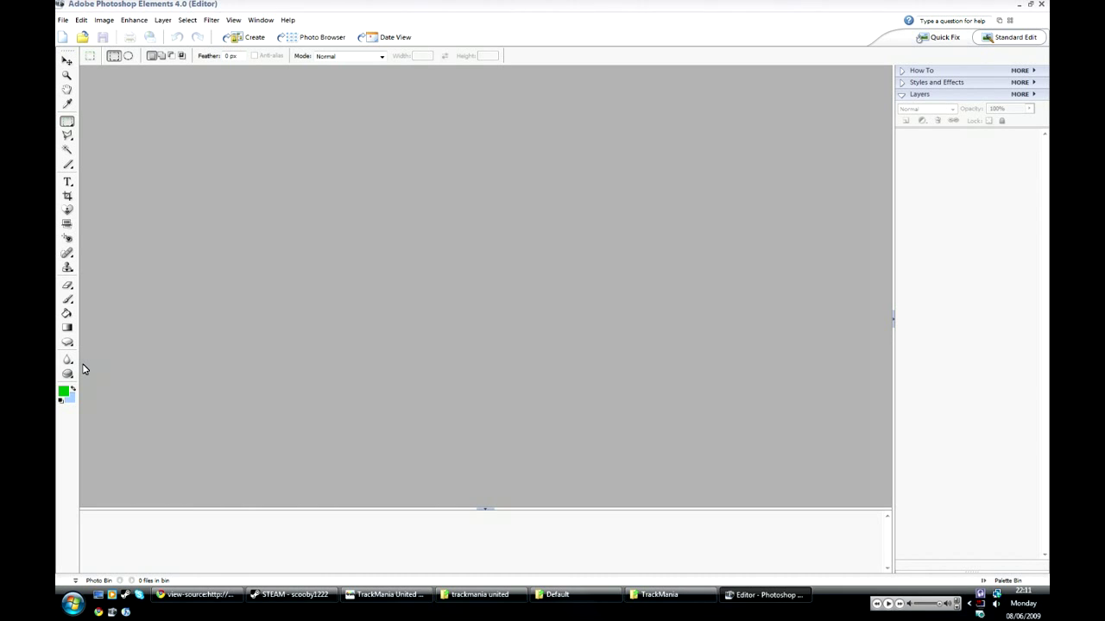
Browse the Trackmania United folder to GameData\Stadium\Media\Texture and copy its Image folder.
left_click(499, 600)
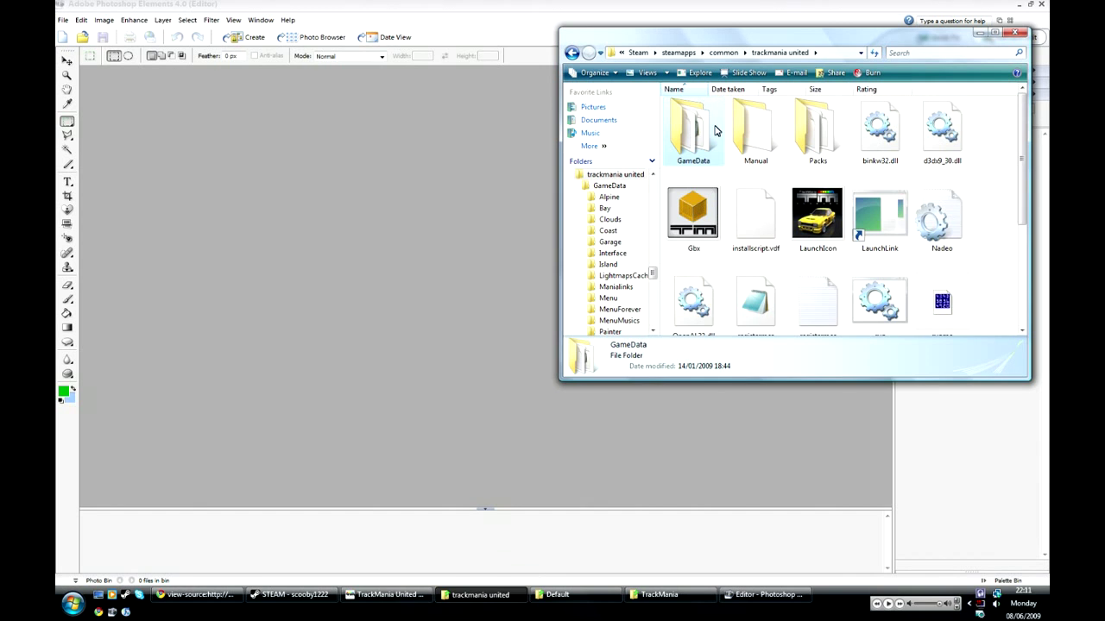
double_click(690, 140)
scroll(727, 214, "down", 2)
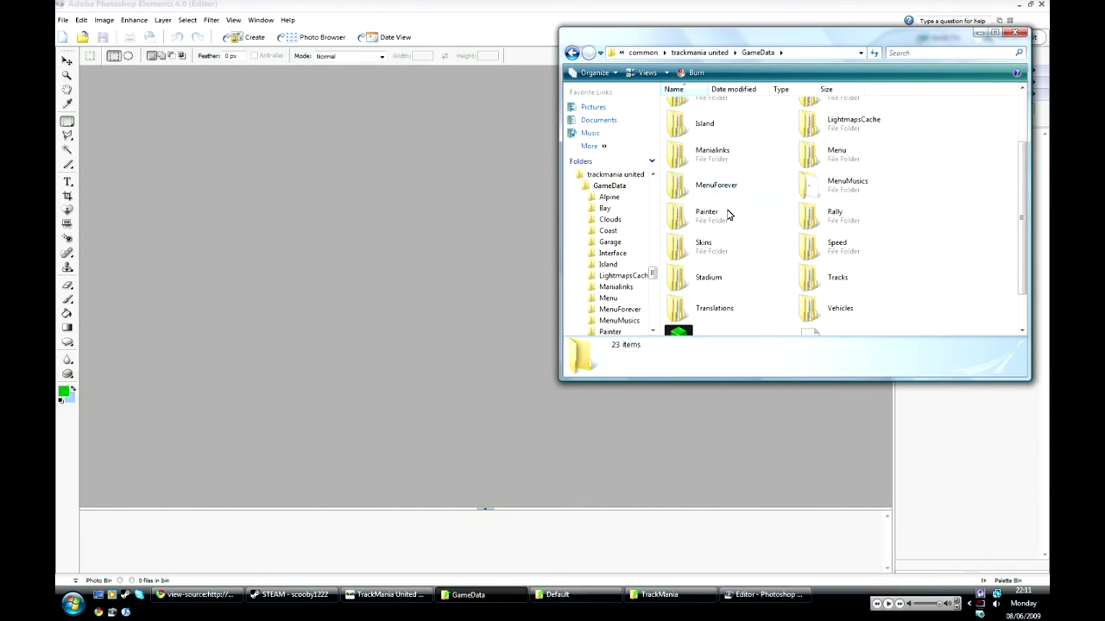
double_click(717, 277)
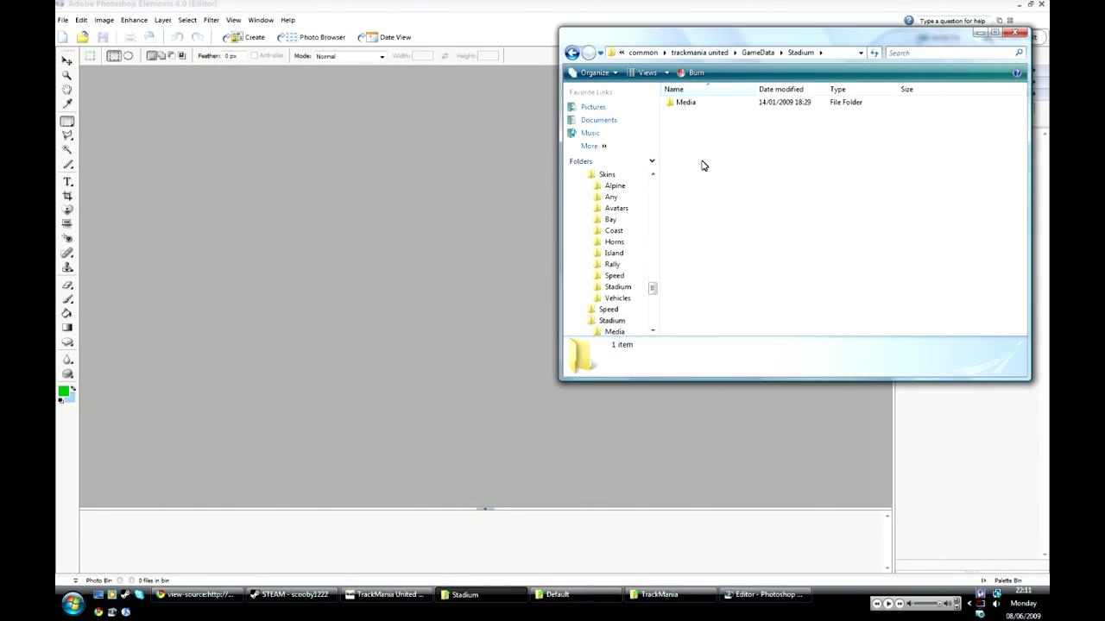
double_click(695, 105)
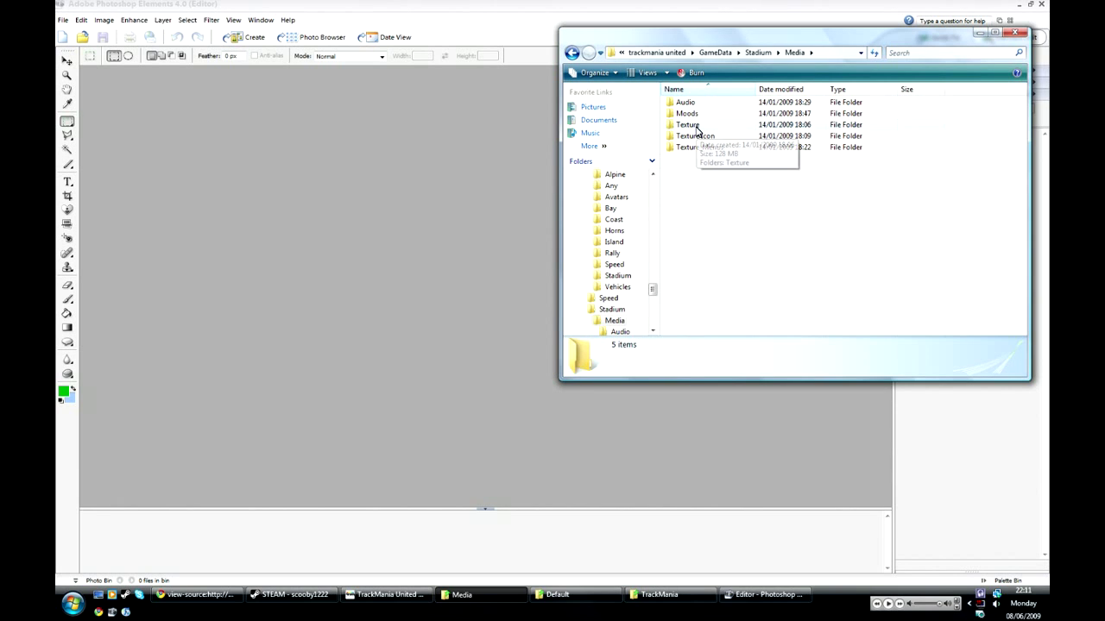
double_click(697, 126)
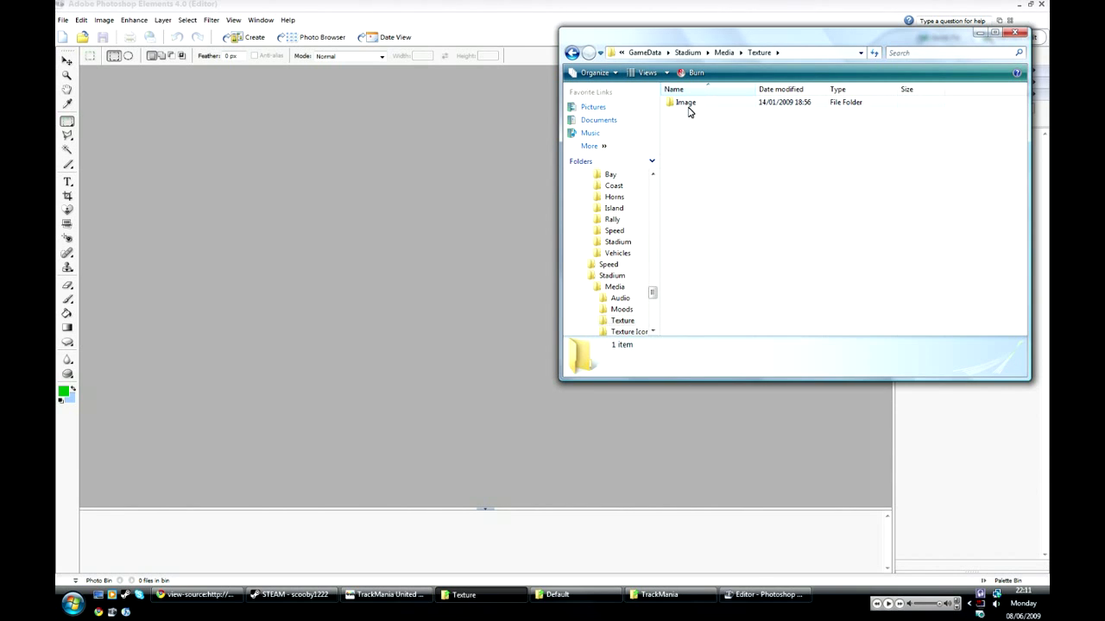
right_click(687, 103)
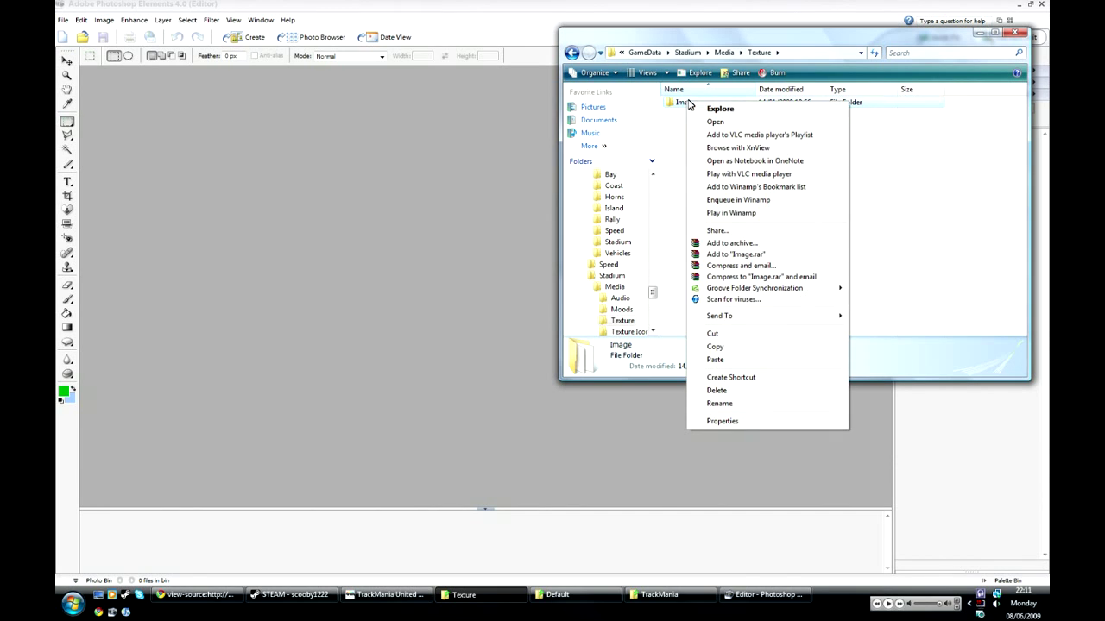
left_click(728, 351)
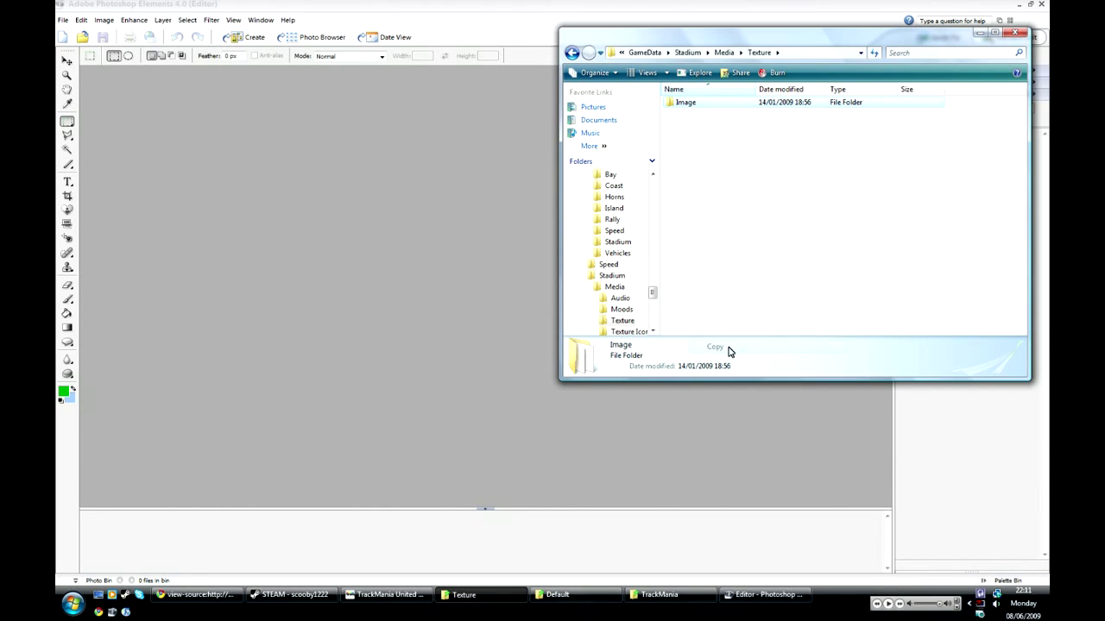
Return the game's Explorer window to the Stadium\Media folder.
left_click(574, 595)
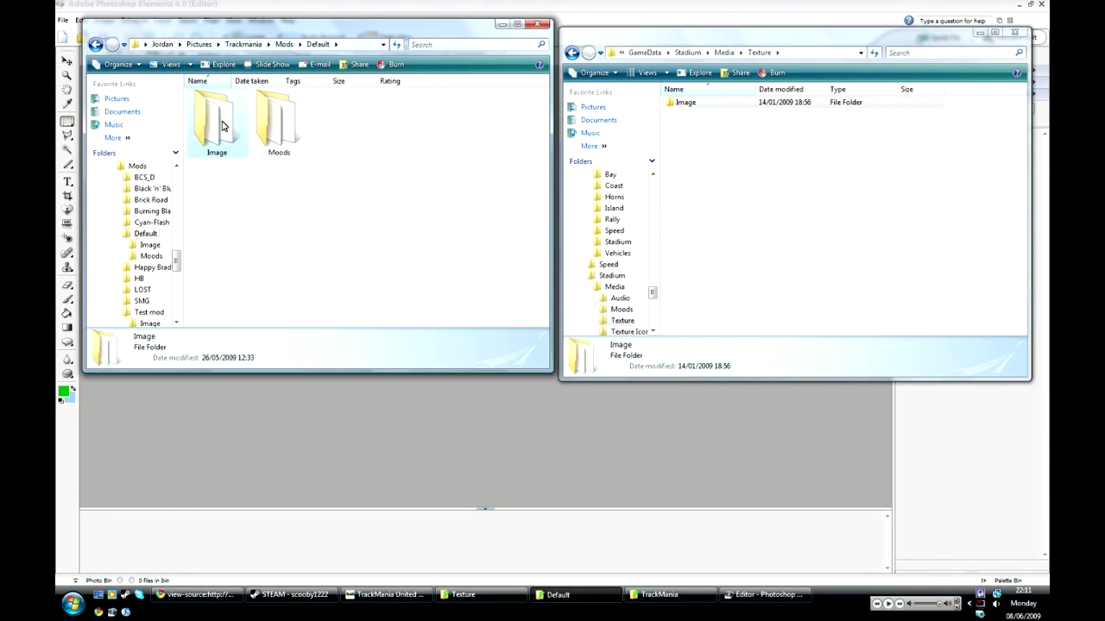
right_click(293, 215)
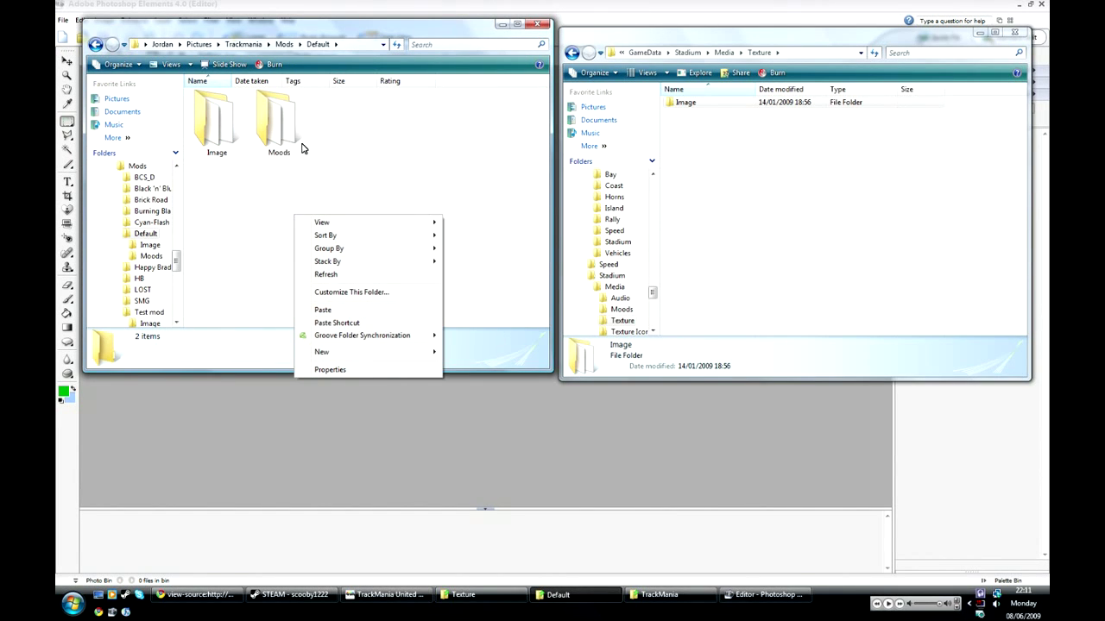
left_click(380, 147)
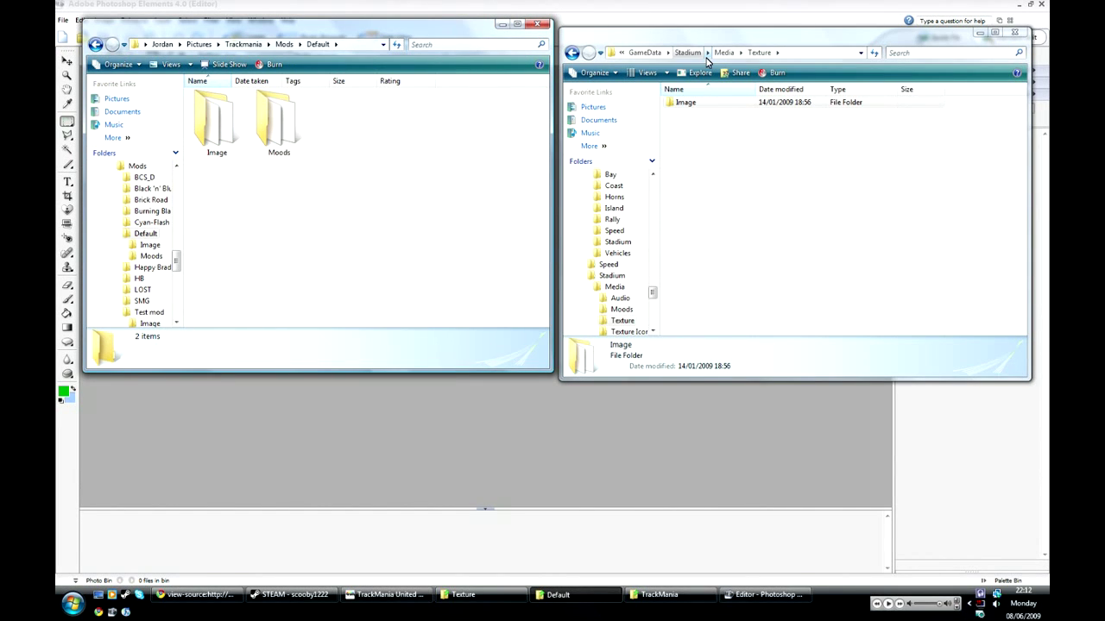
left_click(573, 55)
left_click(572, 53)
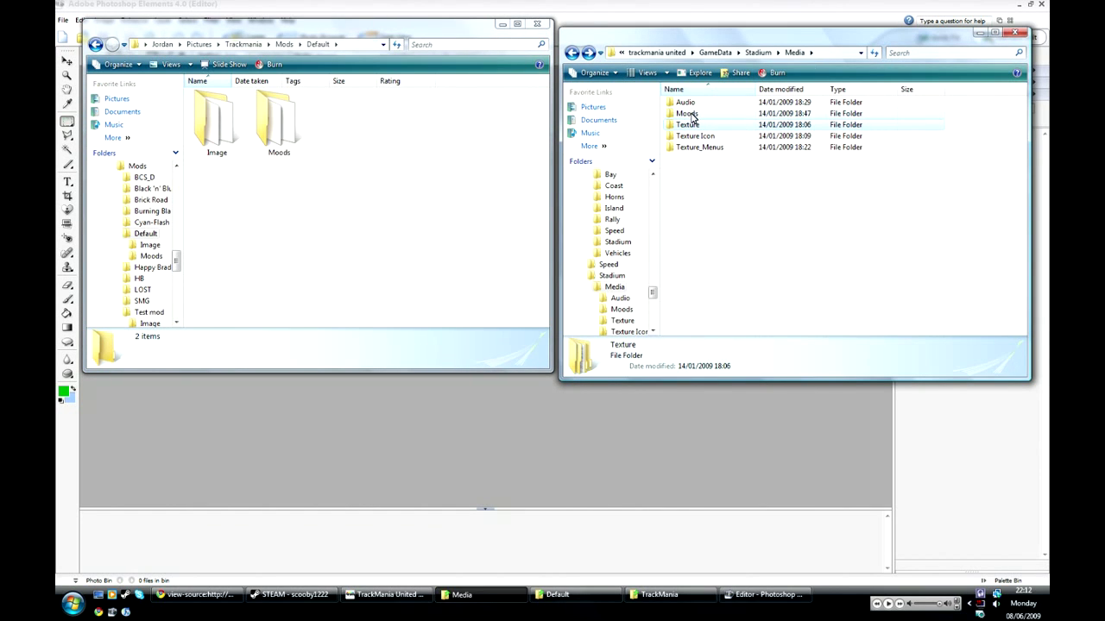
Copy the Moods folder and paste it into the Default mod folder.
right_click(690, 115)
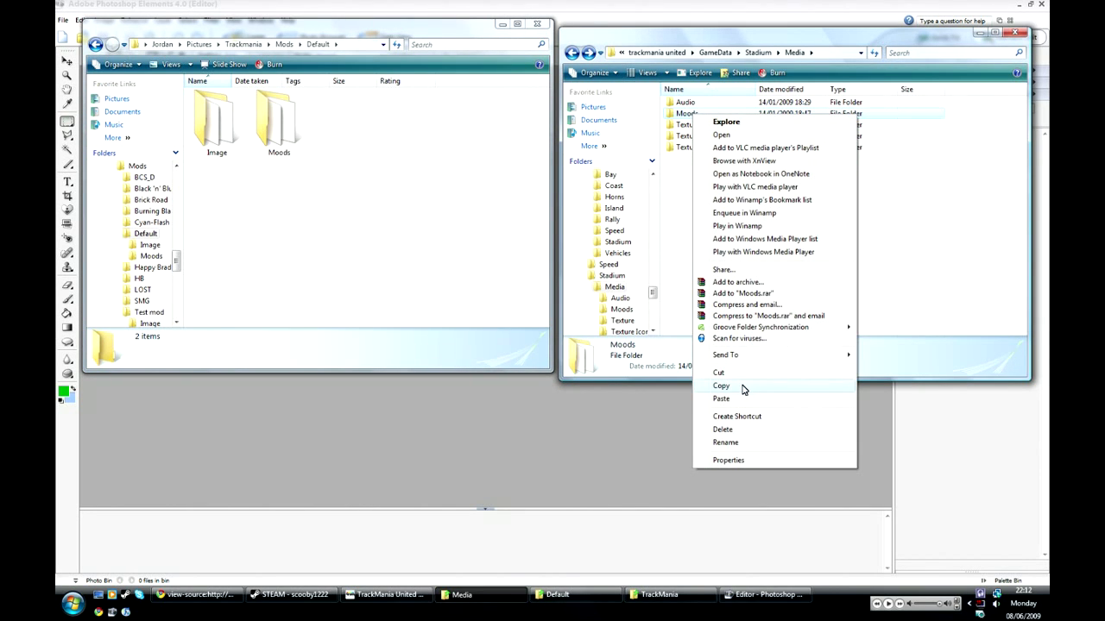
left_click(742, 387)
right_click(333, 119)
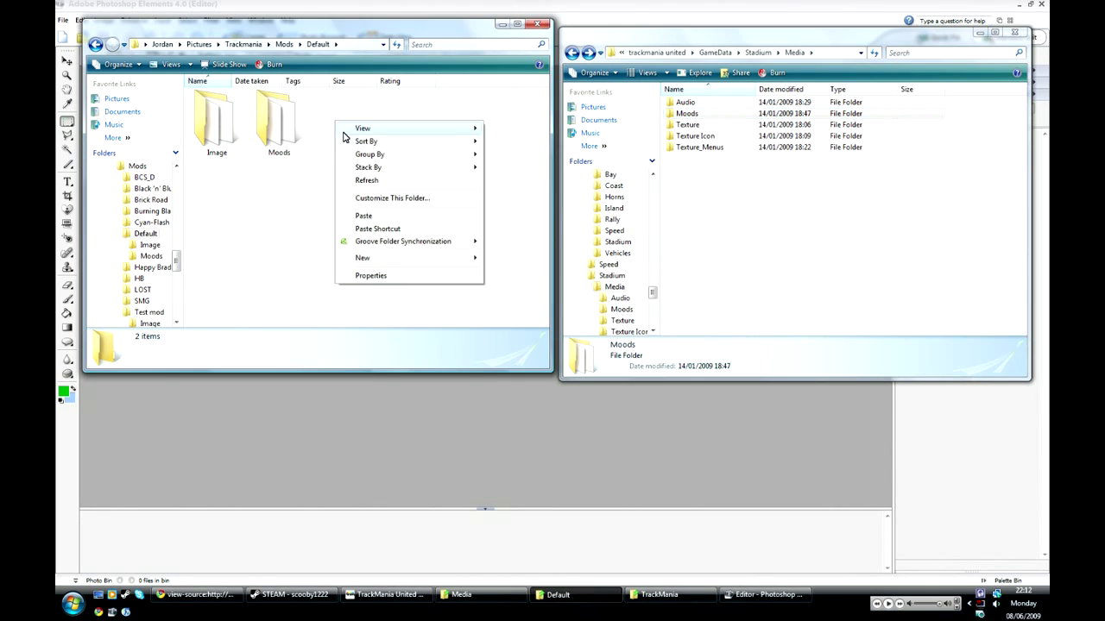
left_click(358, 217)
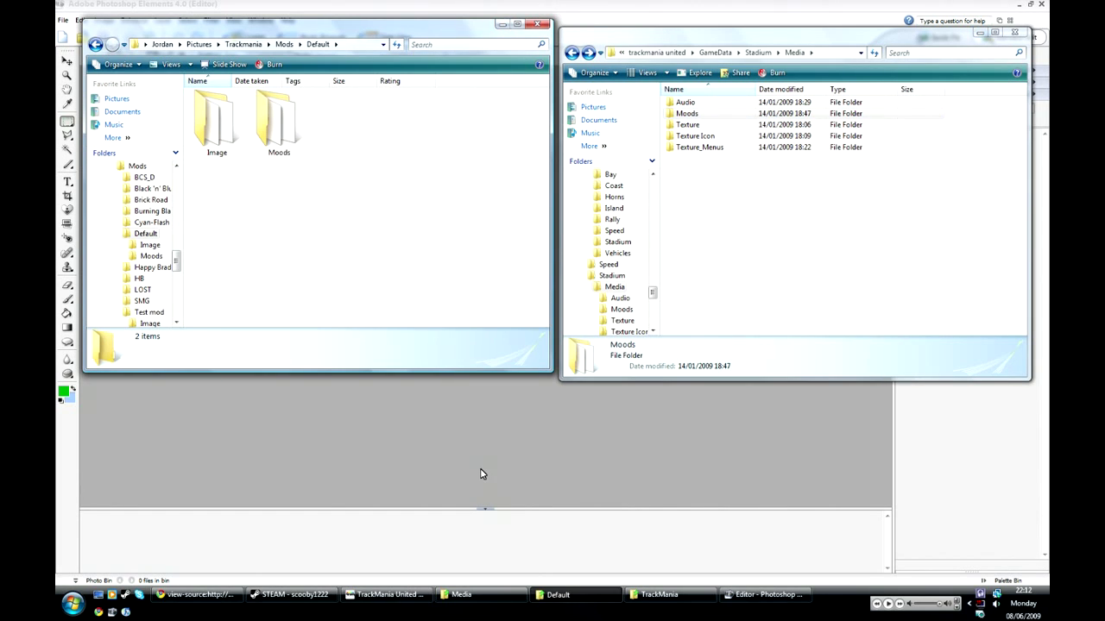
Open the Default mod's Image folder of 204 textures and scroll to the StadiumRoad files.
double_click(221, 143)
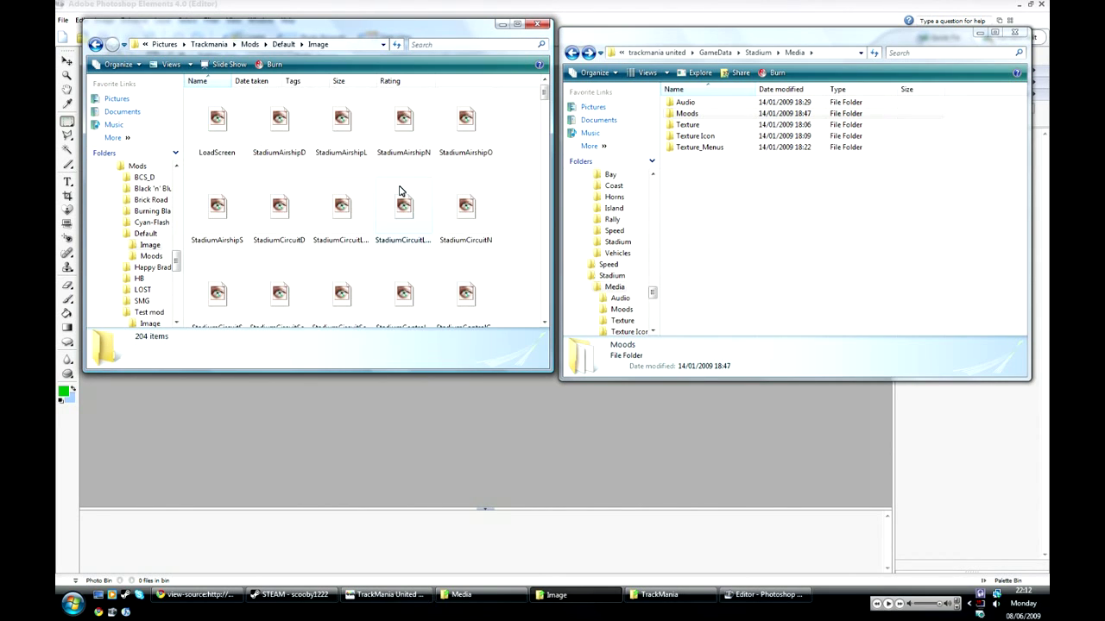
scroll(365, 178, "down", 1)
scroll(366, 177, "down", 4)
scroll(355, 176, "down", 5)
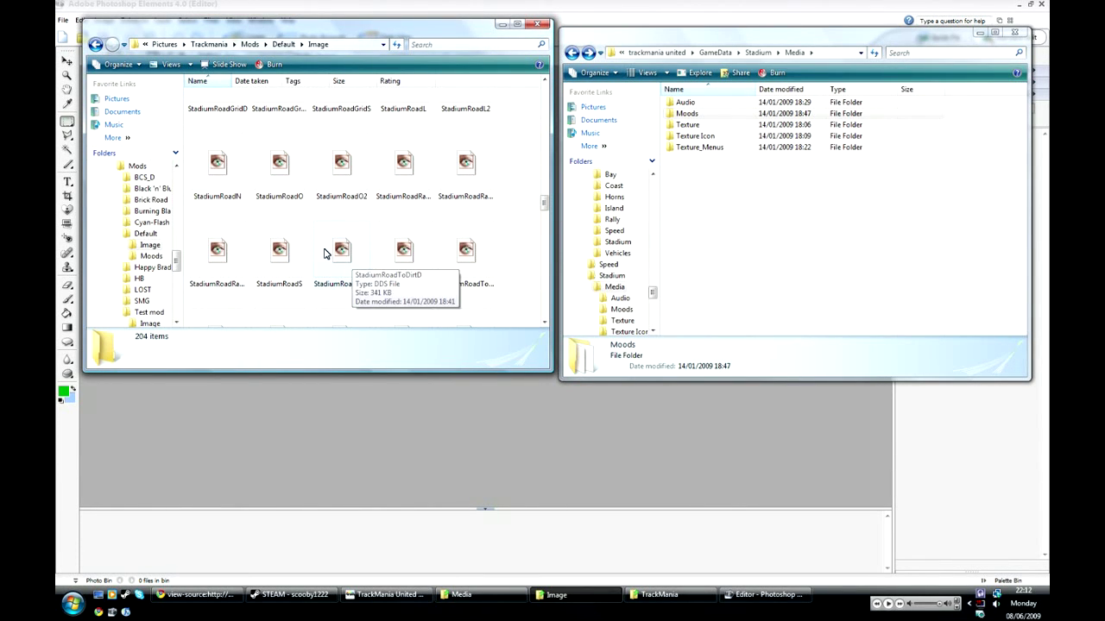
scroll(412, 277, "down", 2)
scroll(380, 256, "up", 3)
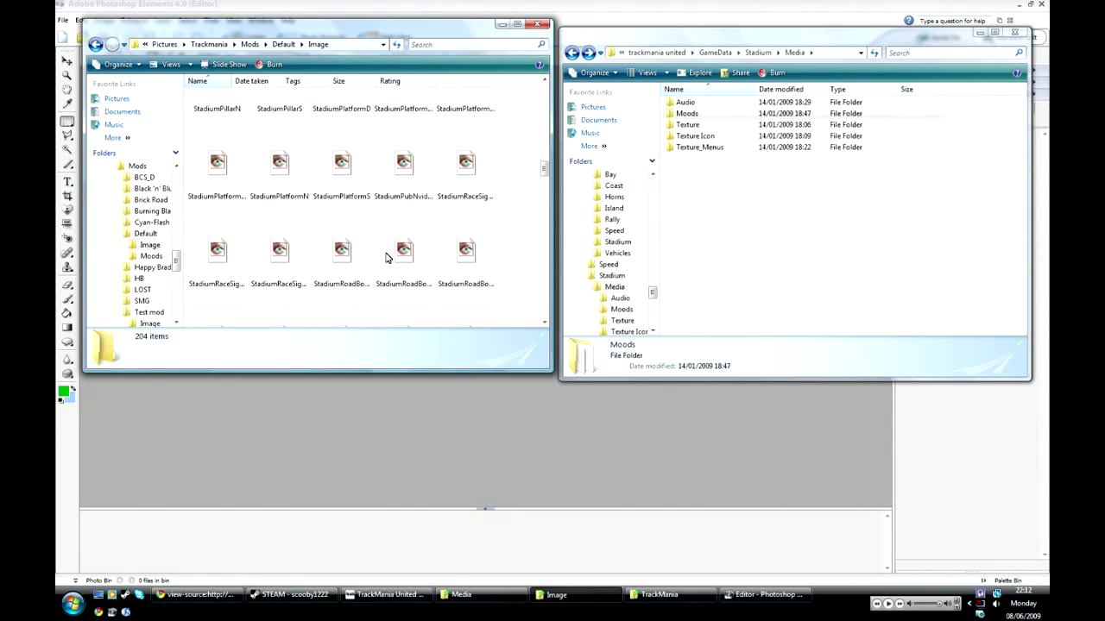
Open StadiumRoadBorderD.dds in WTV and page through neighbouring textures including StadiumRoadD.
double_click(338, 252)
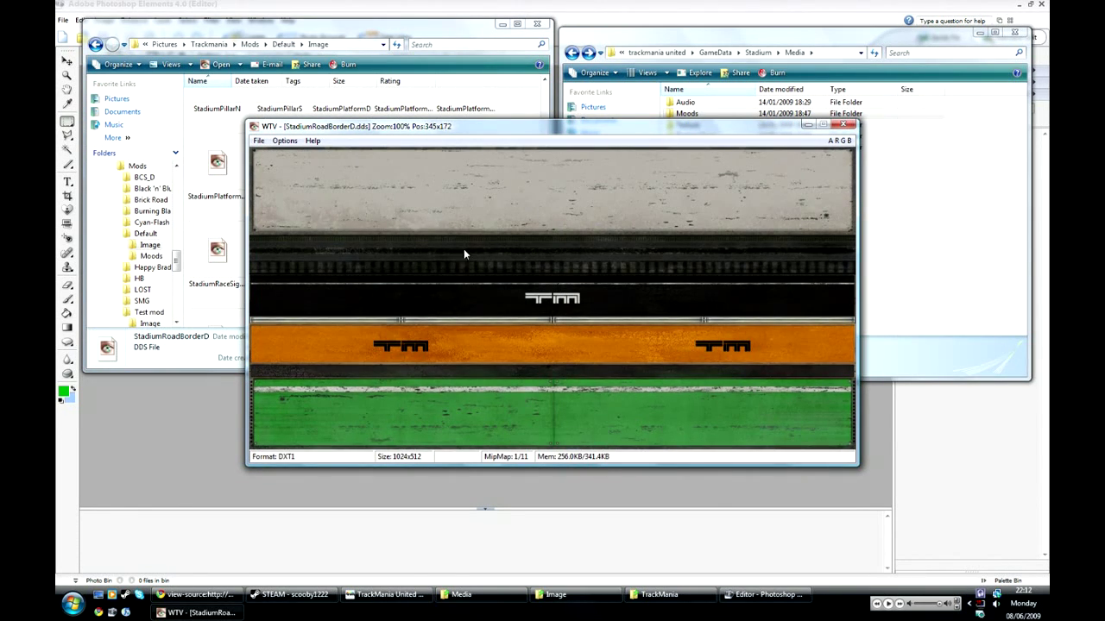
key("Page_Down")
key("Page_Down")
key("Page_Down")
key("Page_Down")
key("Page_Down")
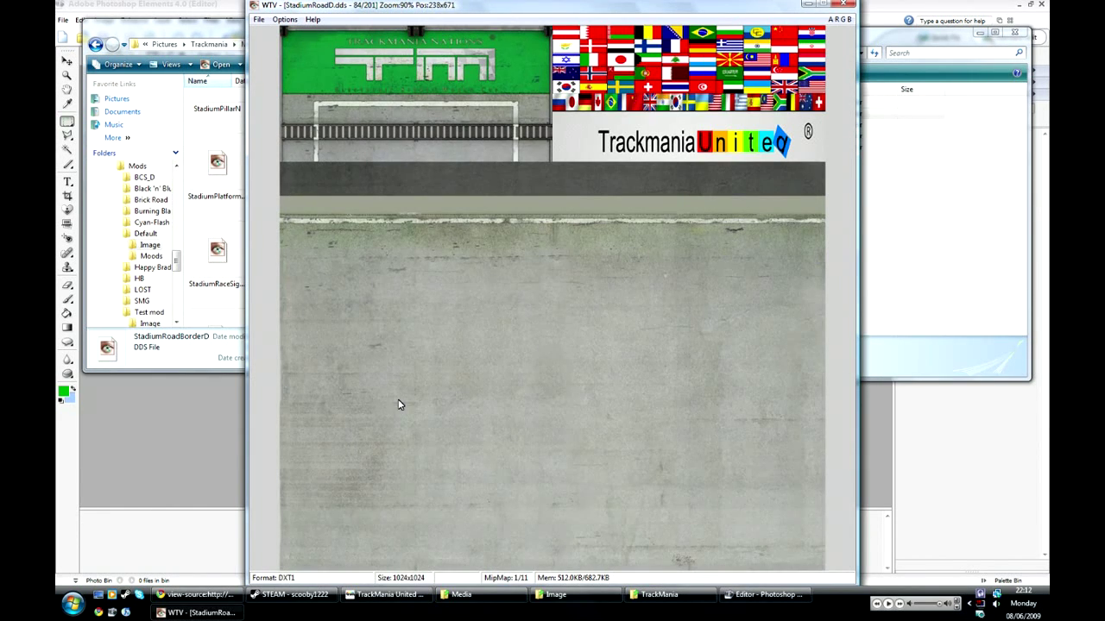
key("Page_Down")
key("Page_Up")
scroll(608, 358, "up", 4)
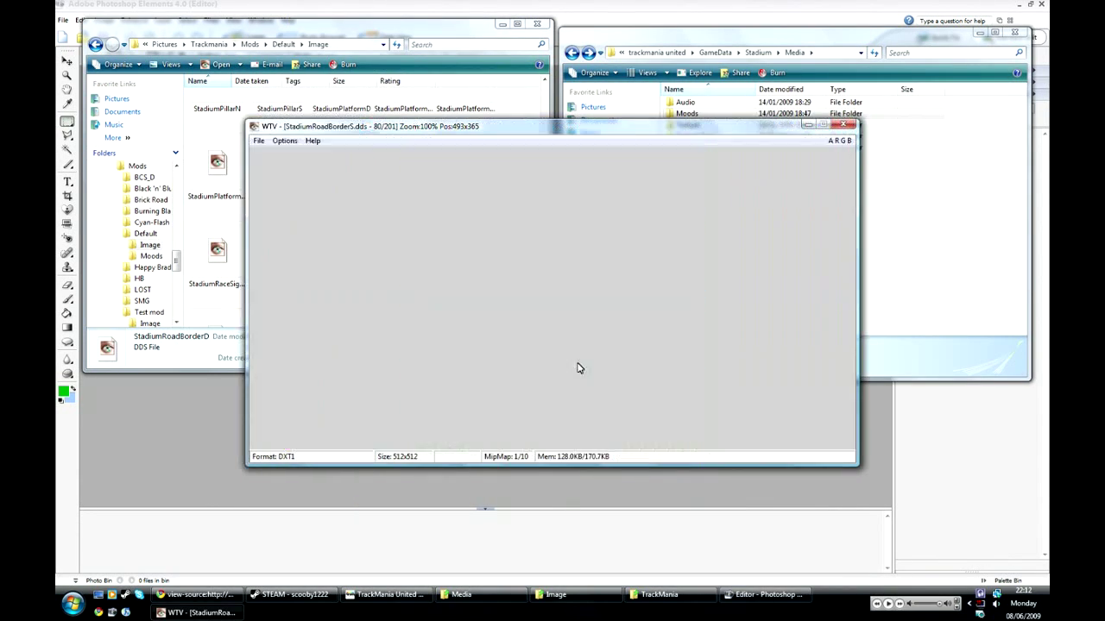
scroll(574, 364, "up", 2)
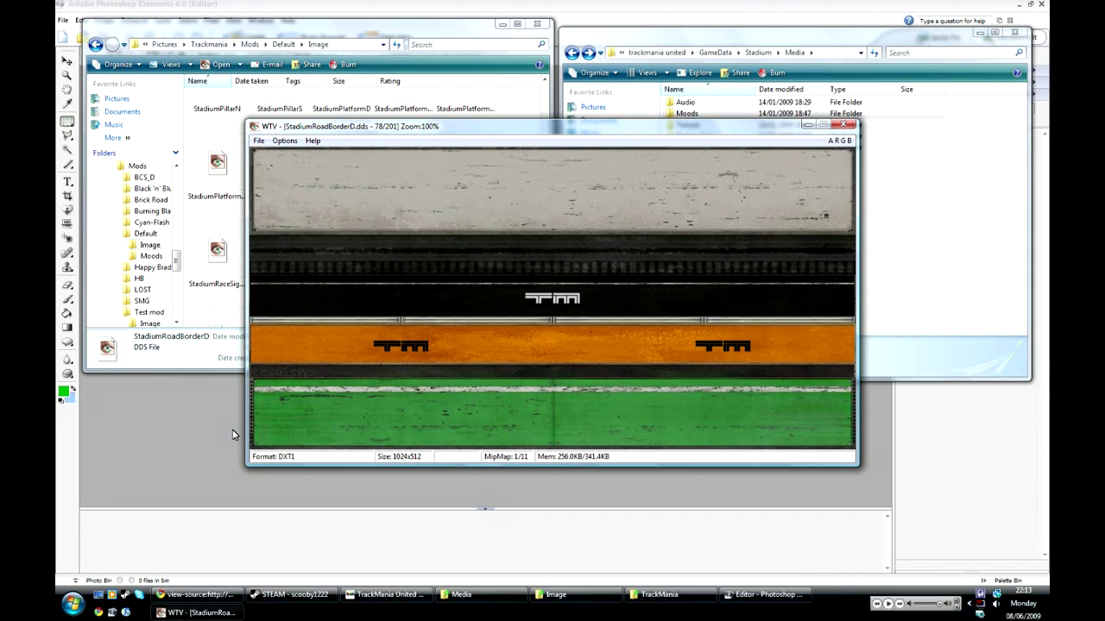
Open StadiumRoadD.dds and StadiumRoadBorderD.dds, accepting the NVIDIA DDS load dialog for each.
left_click(173, 425)
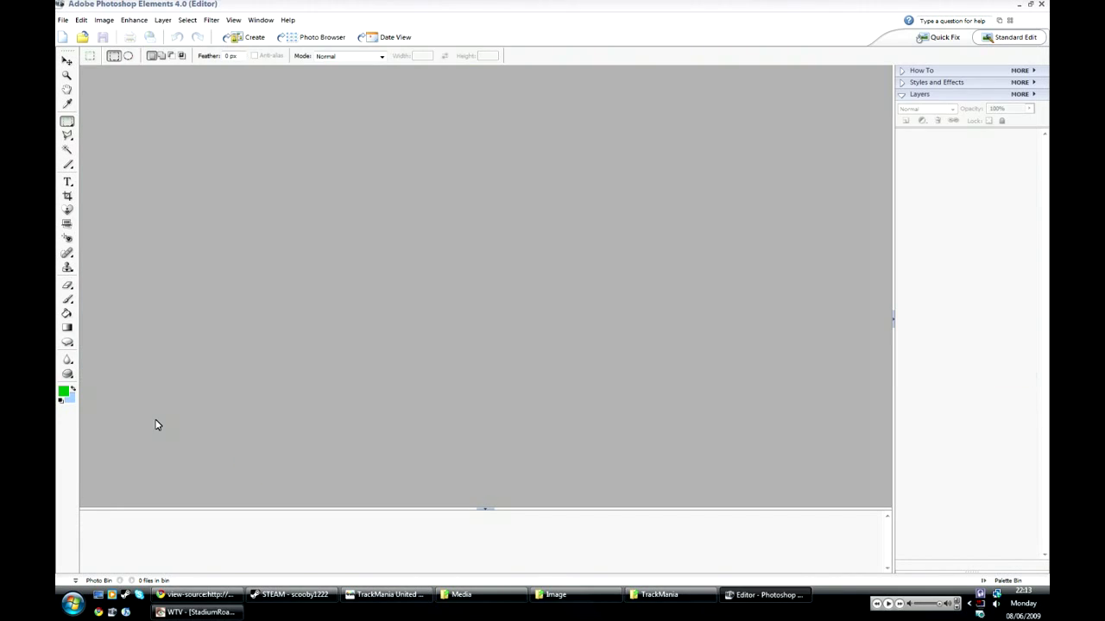
left_click(82, 39)
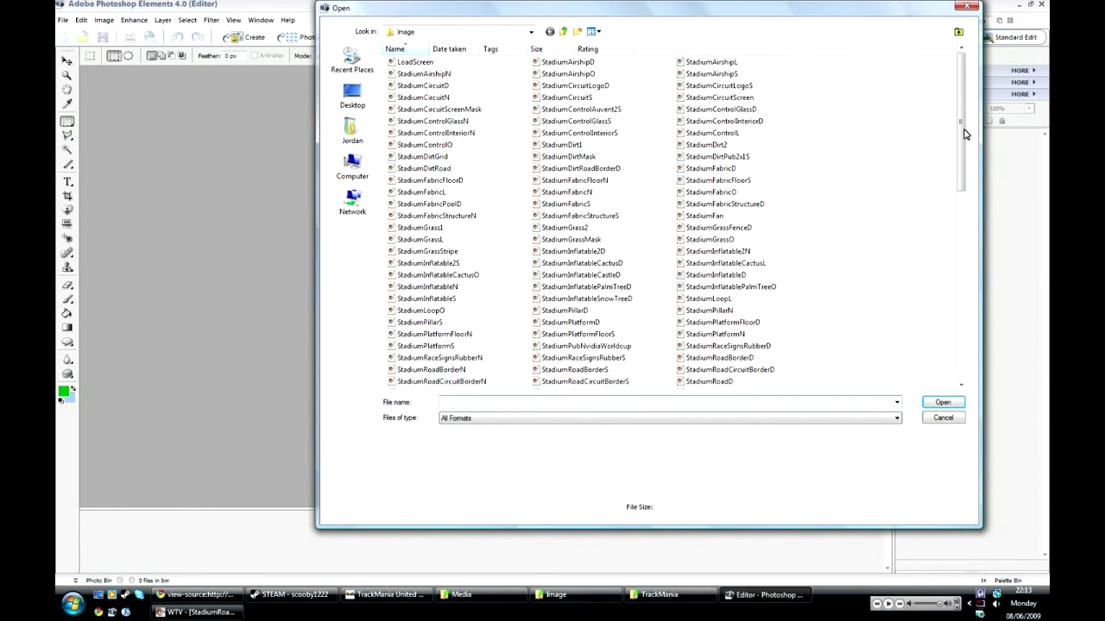
left_click_drag(961, 124, 956, 213)
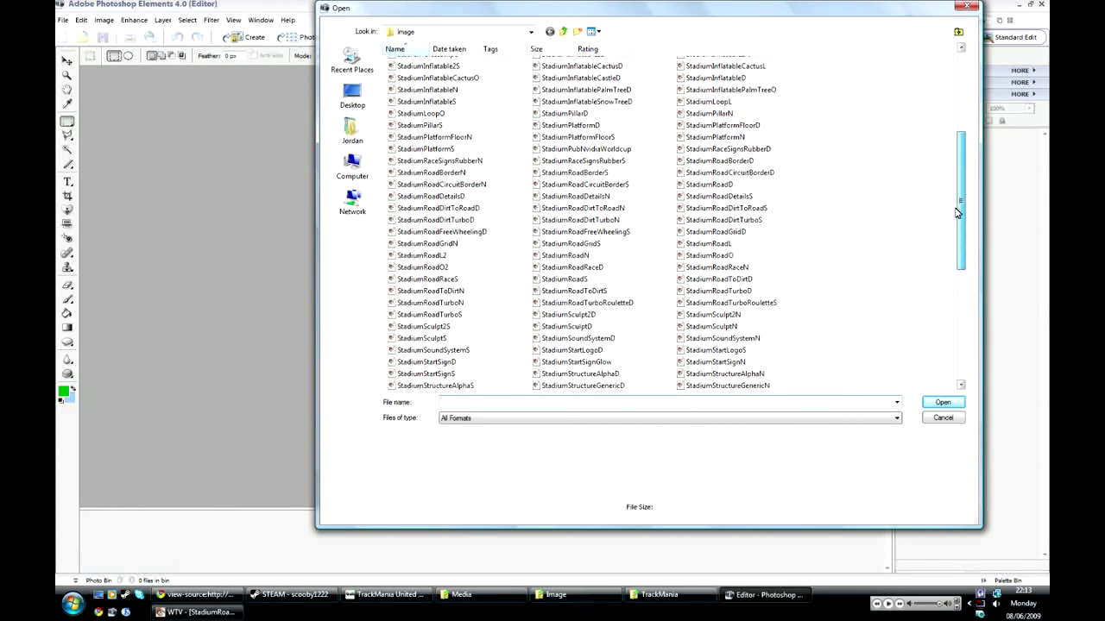
left_click(723, 185)
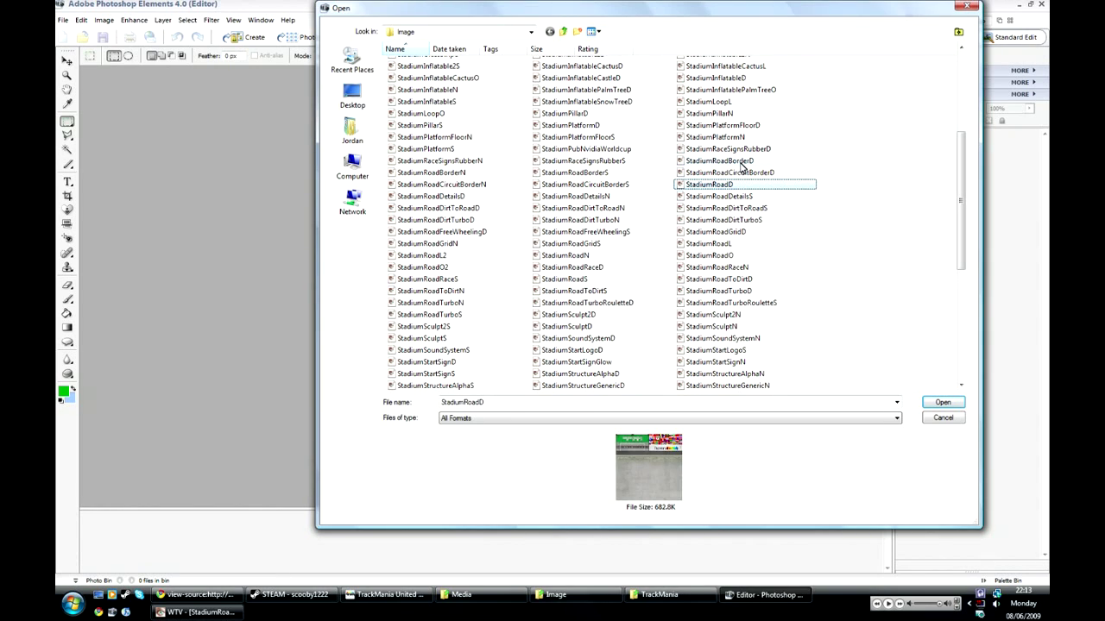
left_click(740, 164, "ctrl")
left_click(941, 403)
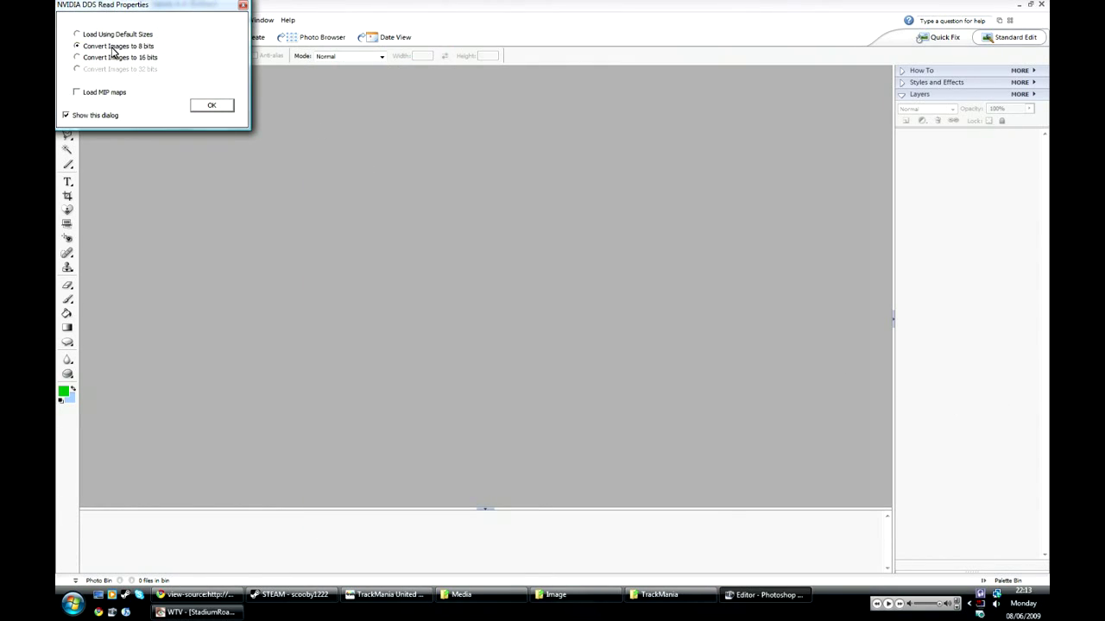
left_click(212, 106)
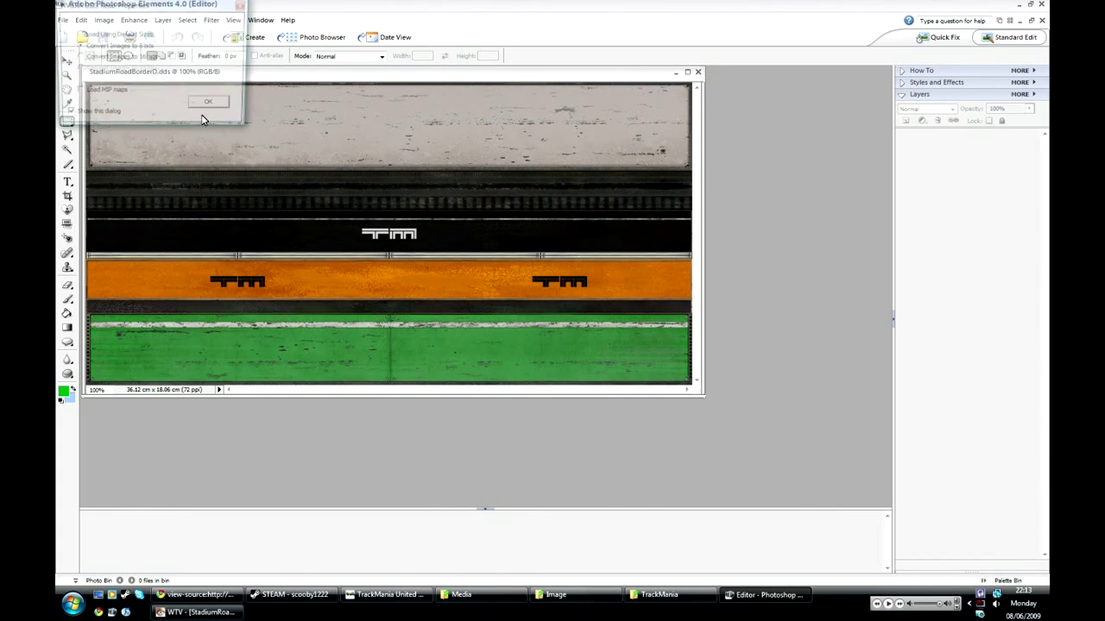
left_click(215, 107)
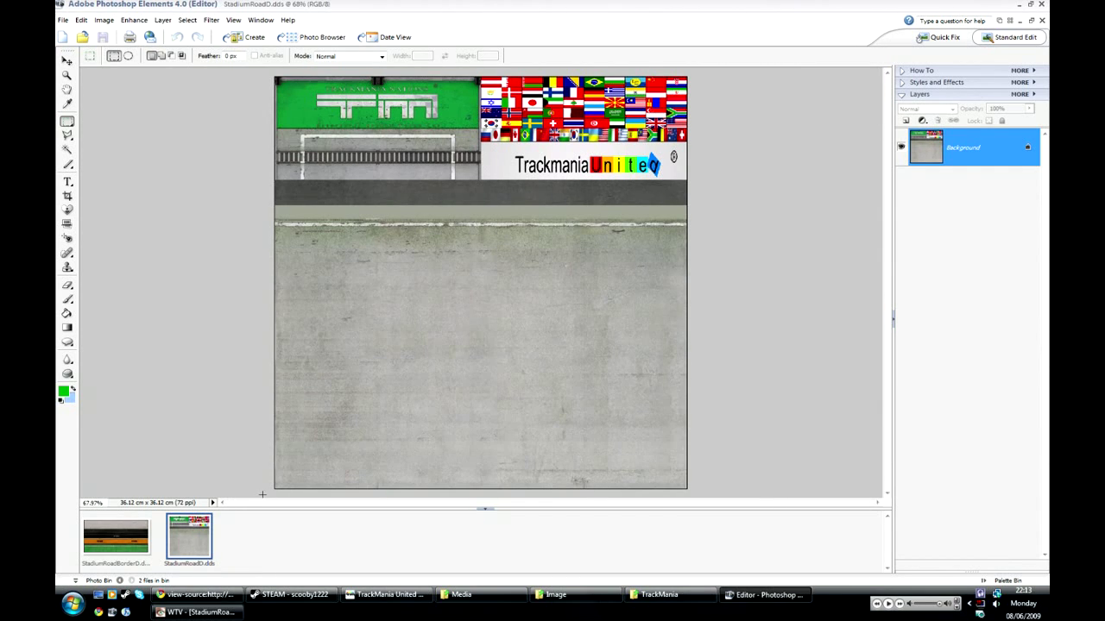
Select the lower concrete area and apply Brightness/Contrast with brightness -100 and raised contrast.
left_click_drag(267, 494, 876, 445)
left_click_drag(762, 220, 762, 220)
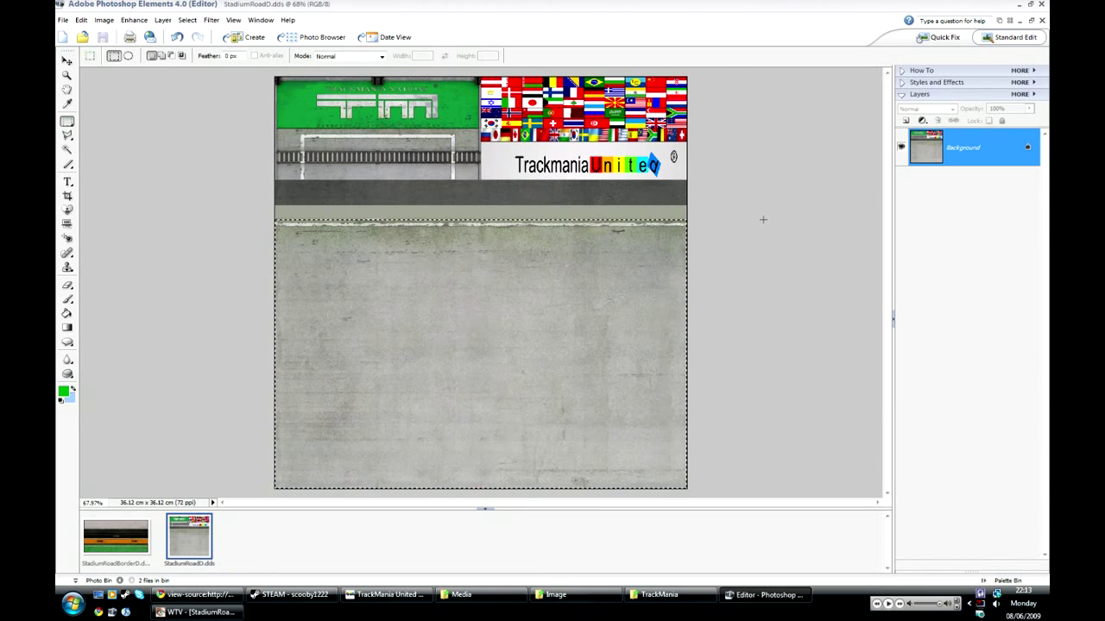
left_click(134, 19)
mouse_move(177, 103)
left_click(293, 115)
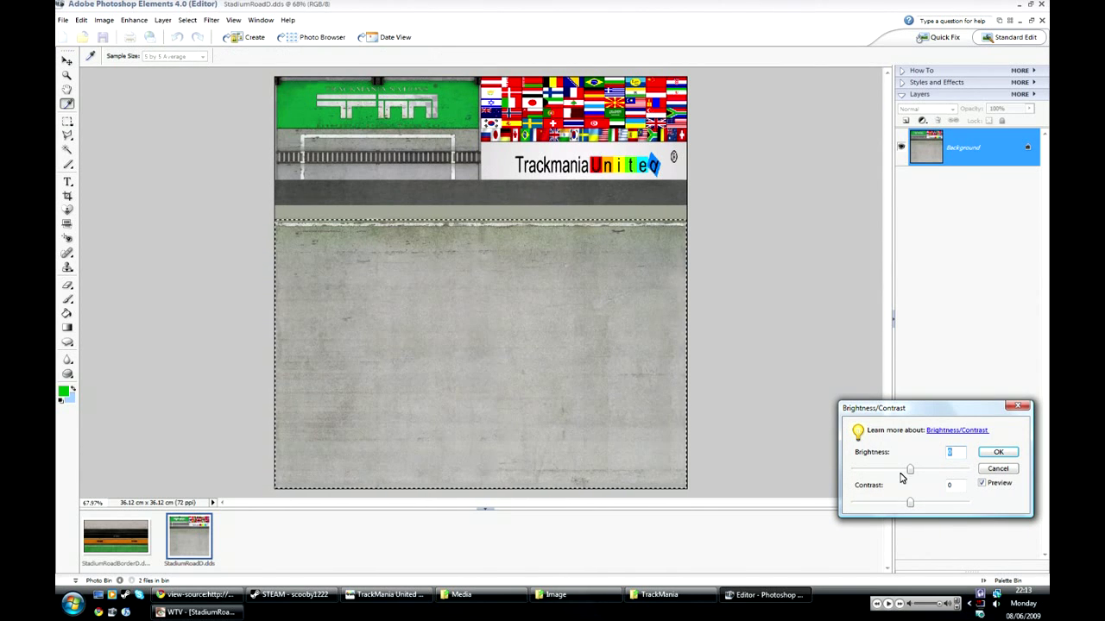
left_click_drag(909, 473, 844, 473)
left_click_drag(909, 502, 922, 508)
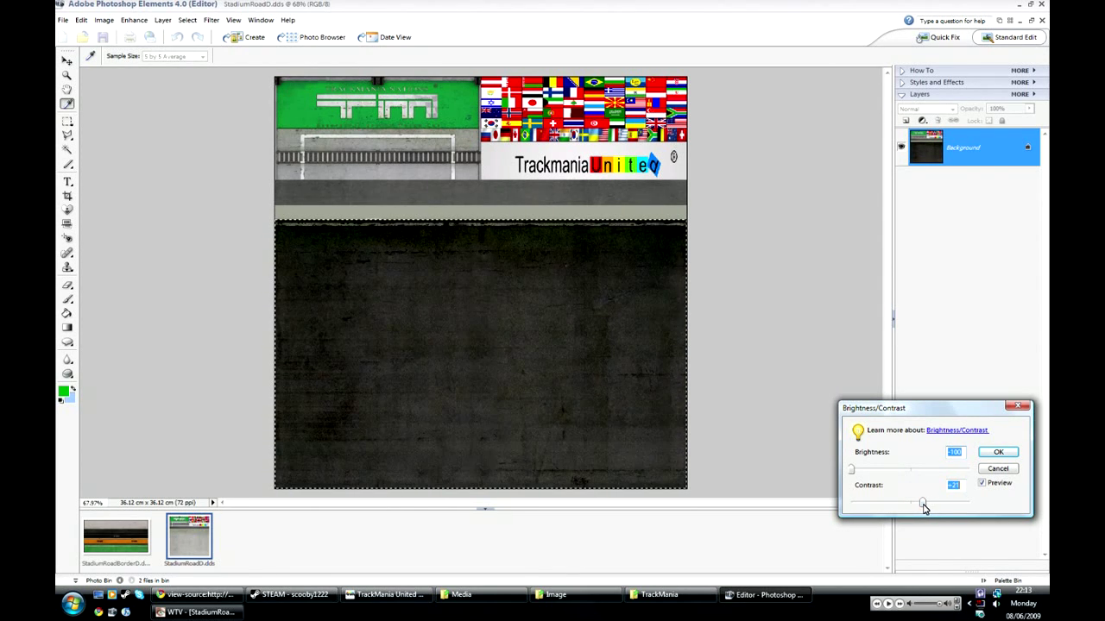
left_click(995, 453)
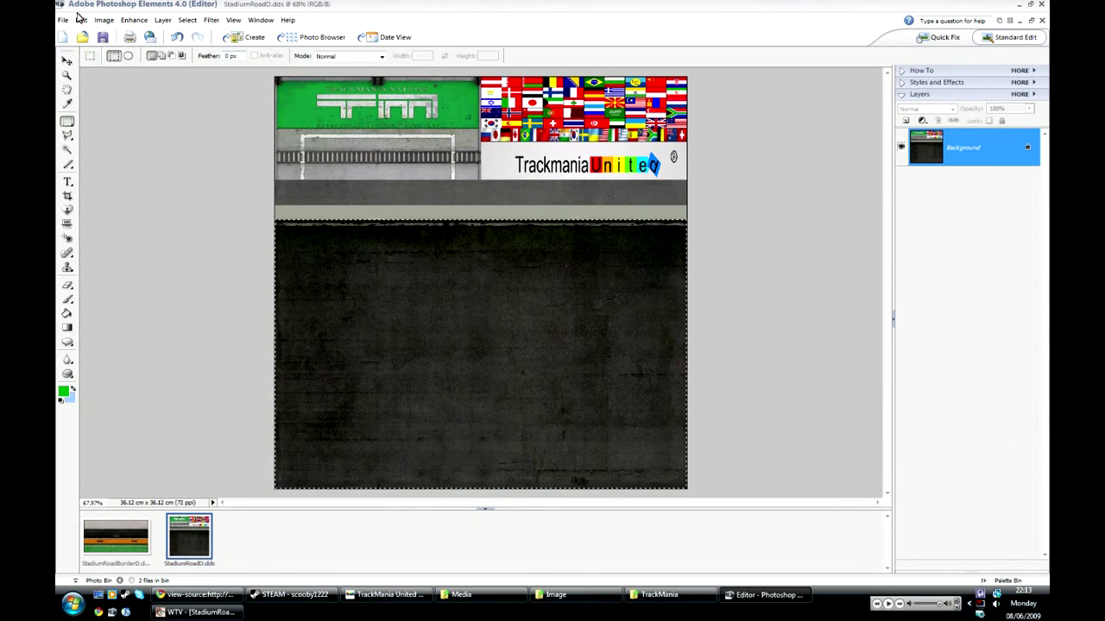
Apply Remove Color to the darkened road area.
left_click(131, 24)
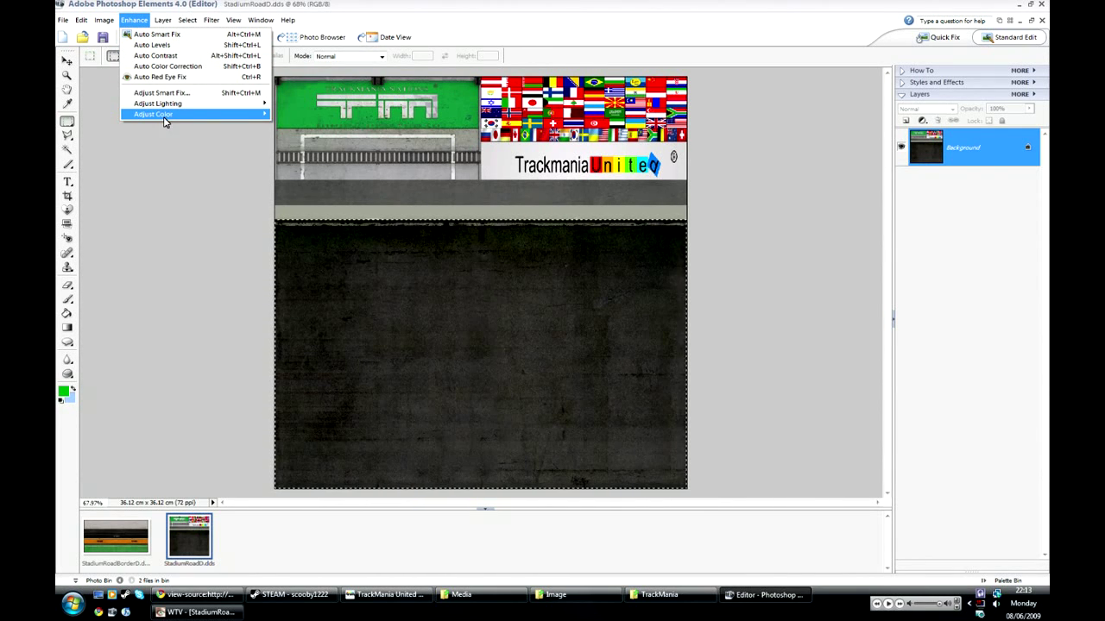
mouse_move(165, 114)
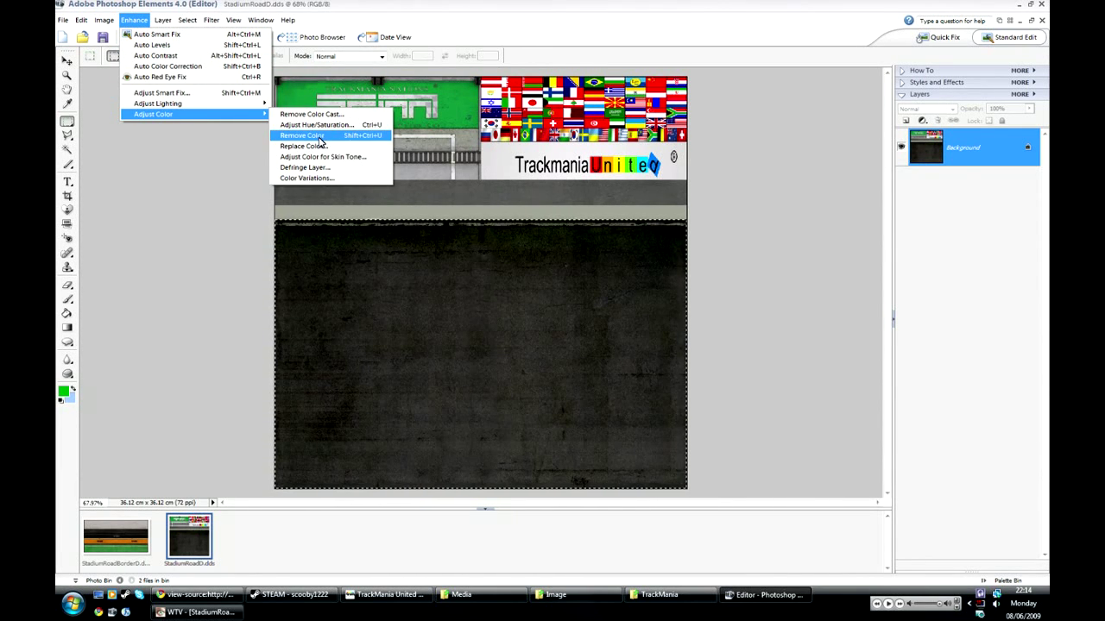
left_click(302, 135)
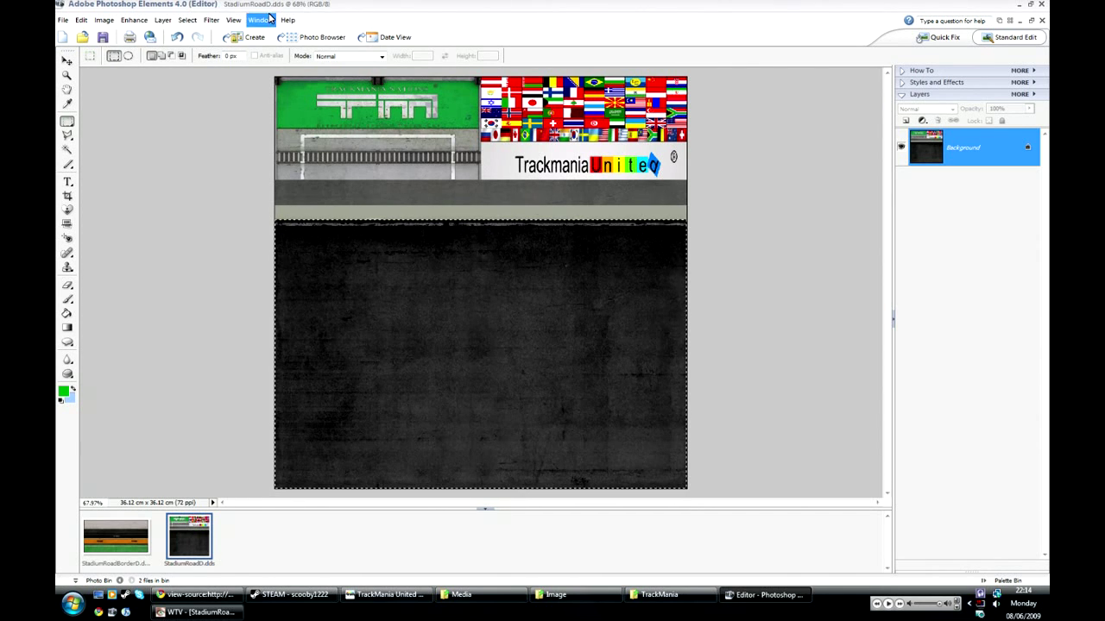
Apply Reduce Noise at strength 10 with JPEG artifact removal, then zoom to check.
left_click(212, 21)
mouse_move(266, 114)
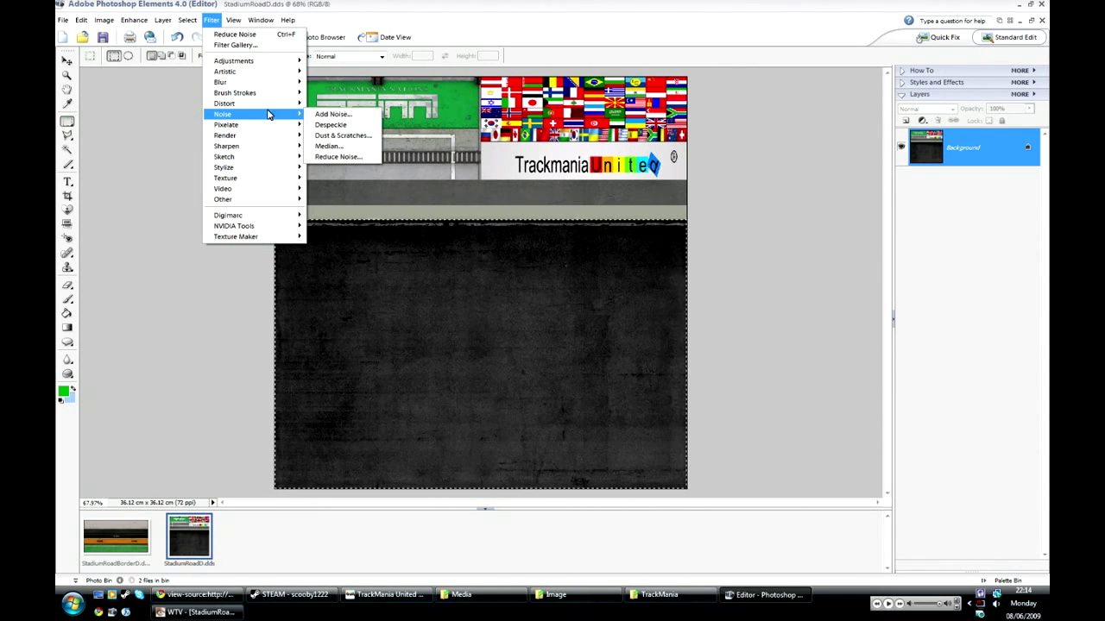
left_click(343, 158)
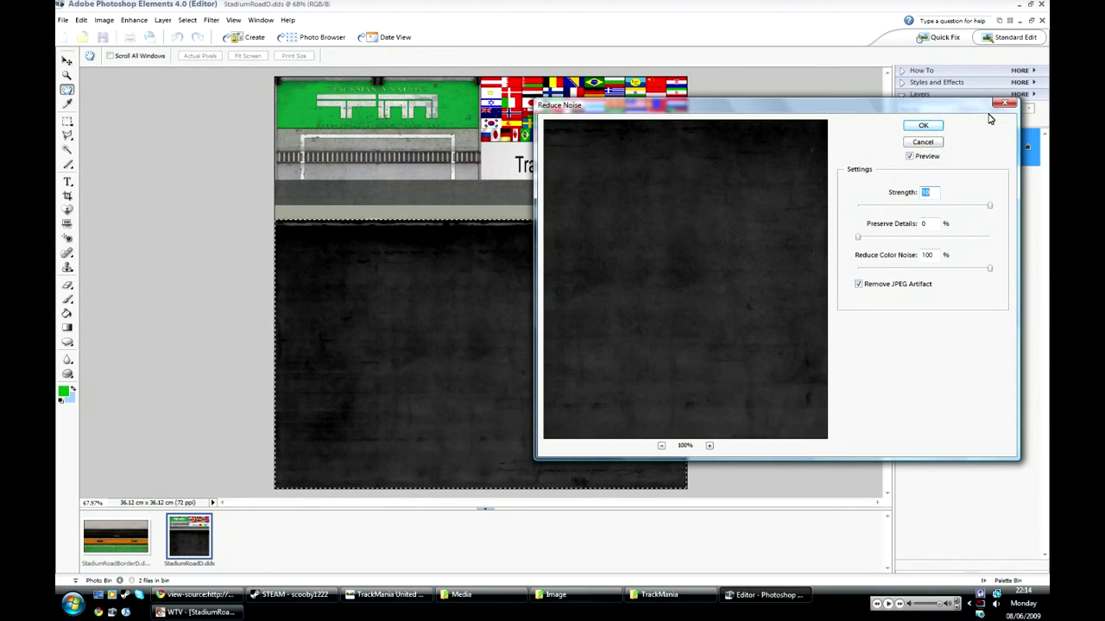
left_click(925, 128)
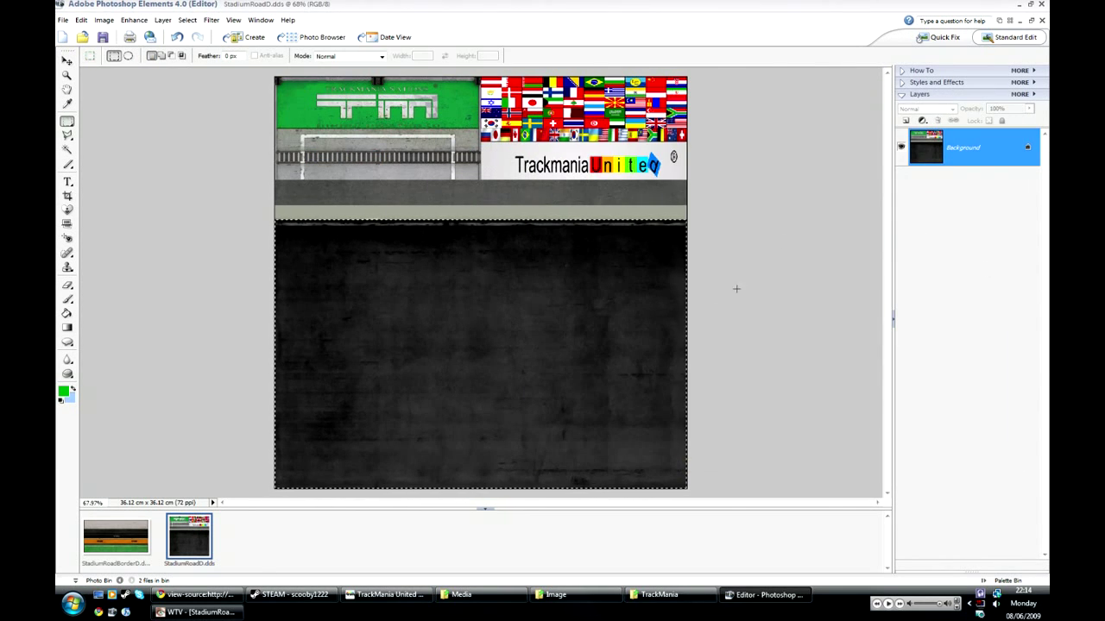
scroll(658, 326, "up", 6)
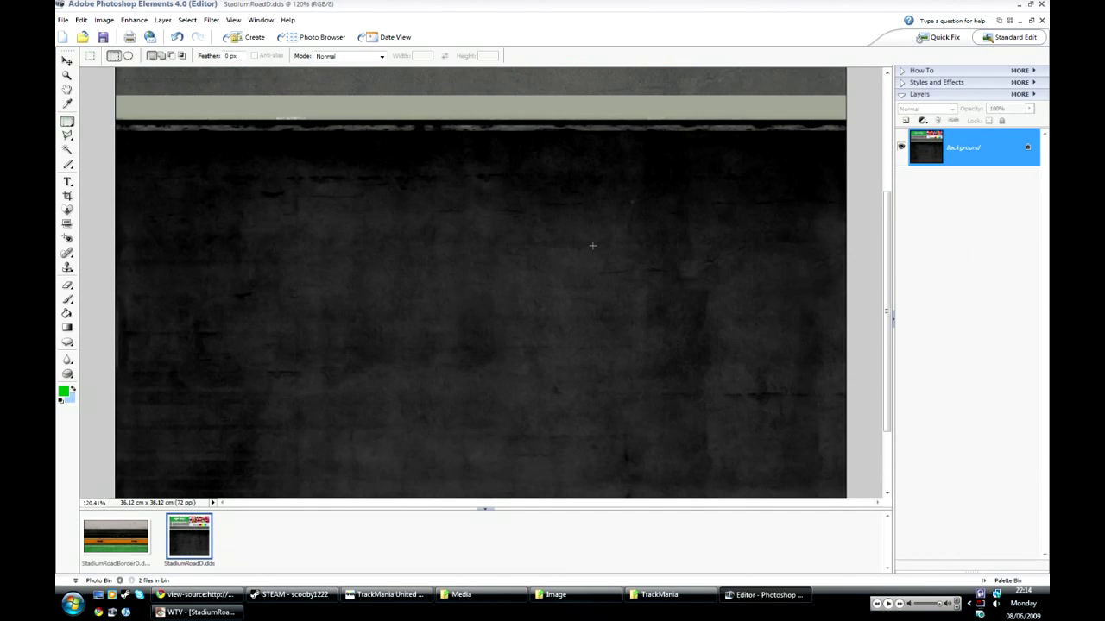
scroll(571, 202, "down", 5)
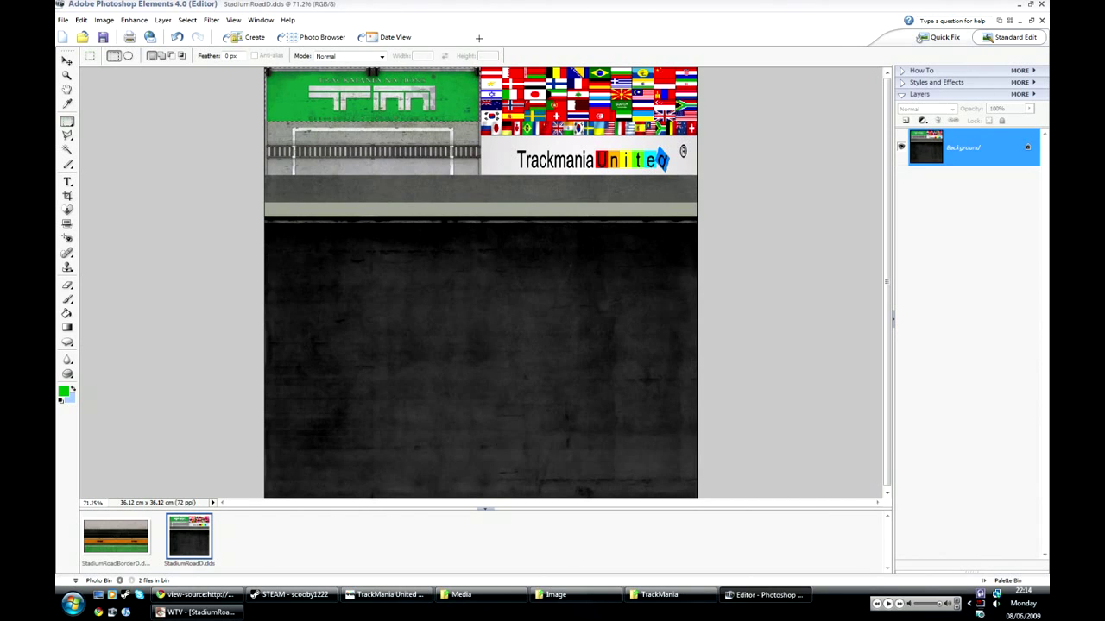
Set the banner's Hue/Saturation to hue about -106, saturation +37, turning it orange.
left_click(136, 20)
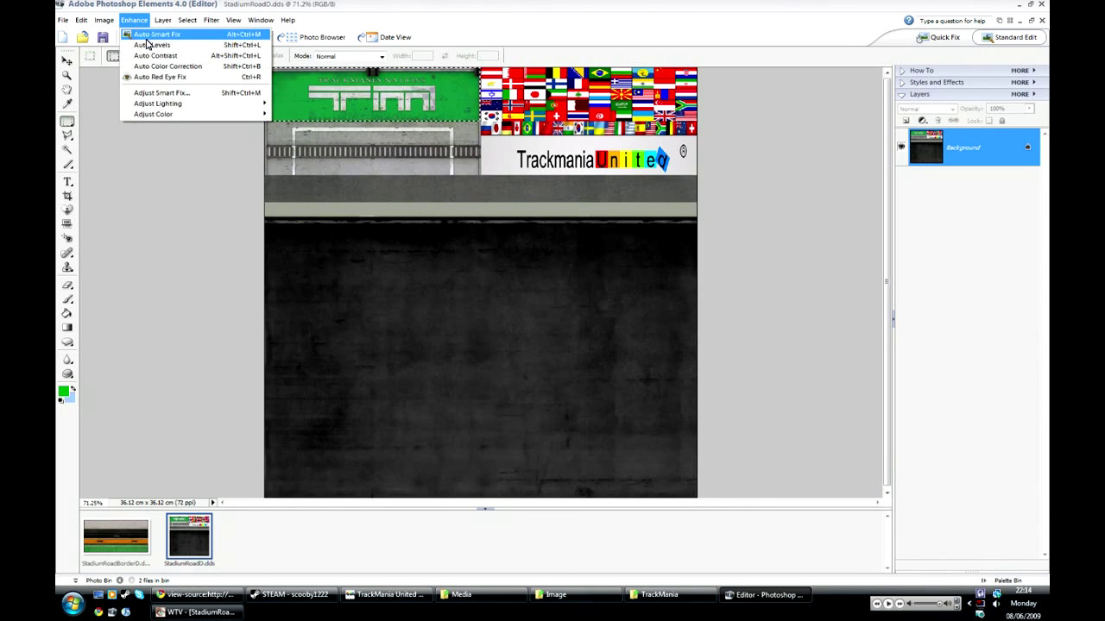
mouse_move(179, 114)
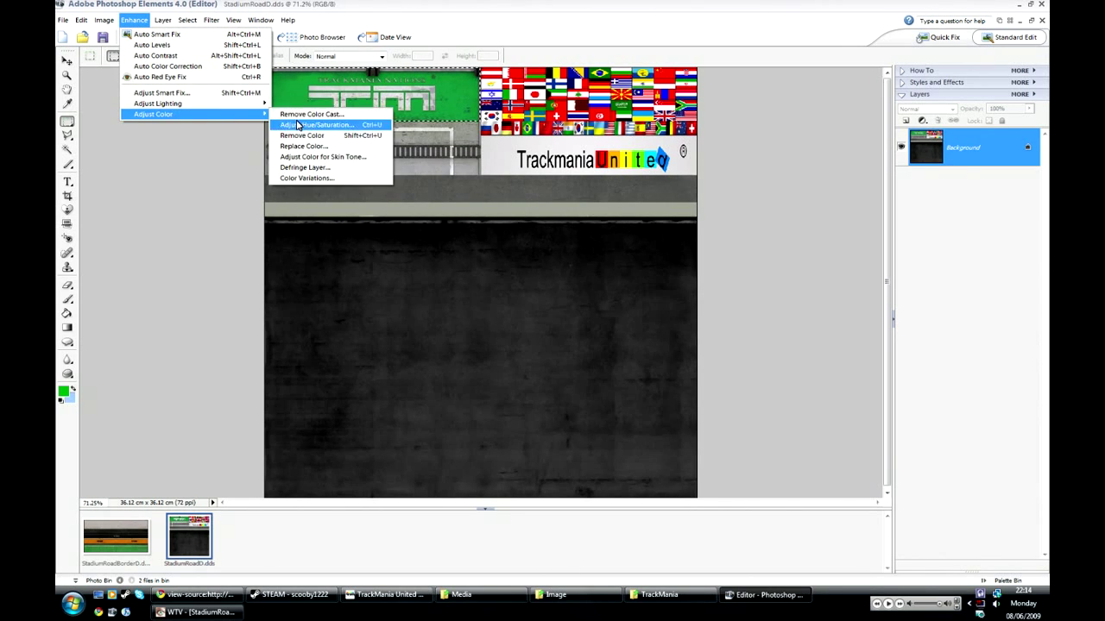
left_click(297, 124)
left_click_drag(900, 378, 859, 374)
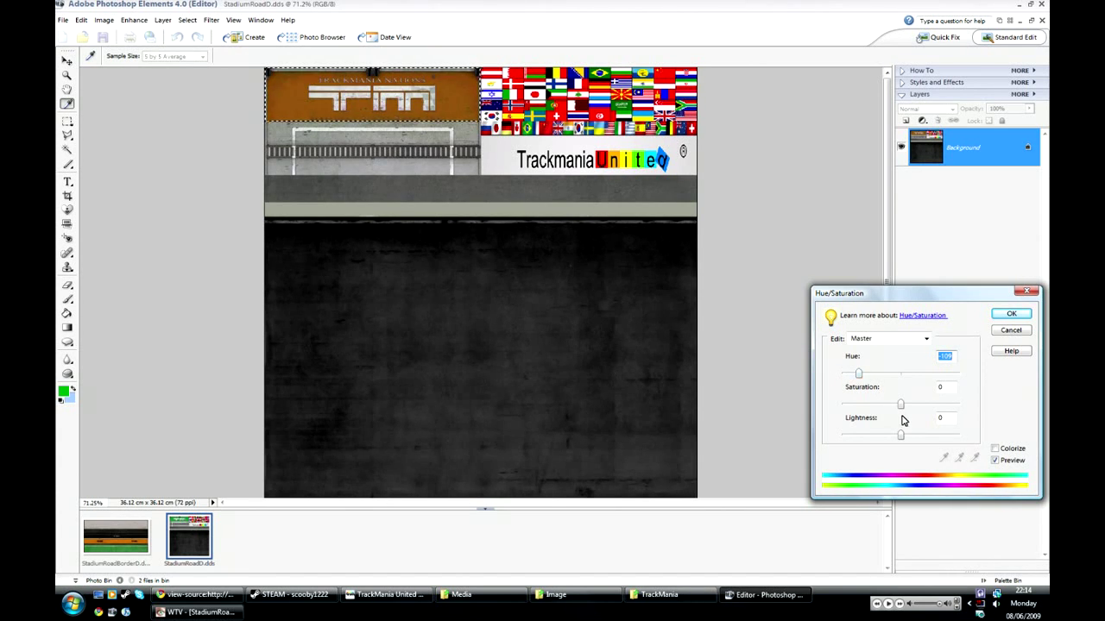
mouse_move(900, 405)
left_mouse_down()
mouse_move(950, 409)
mouse_move(921, 407)
left_mouse_up()
left_click_drag(858, 375, 857, 375)
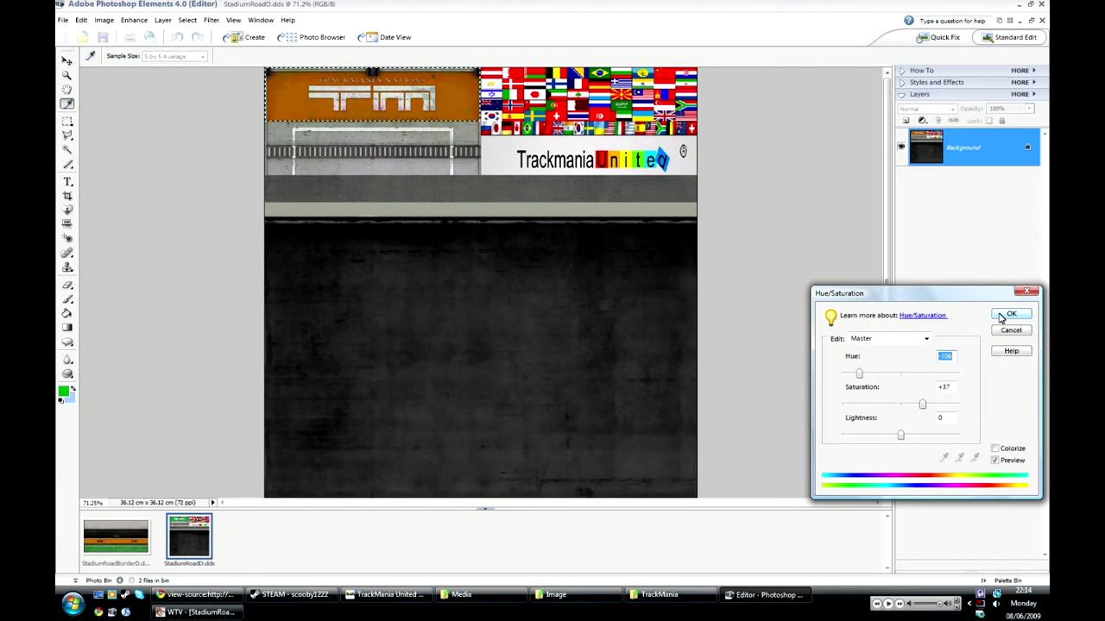
left_click(1003, 316)
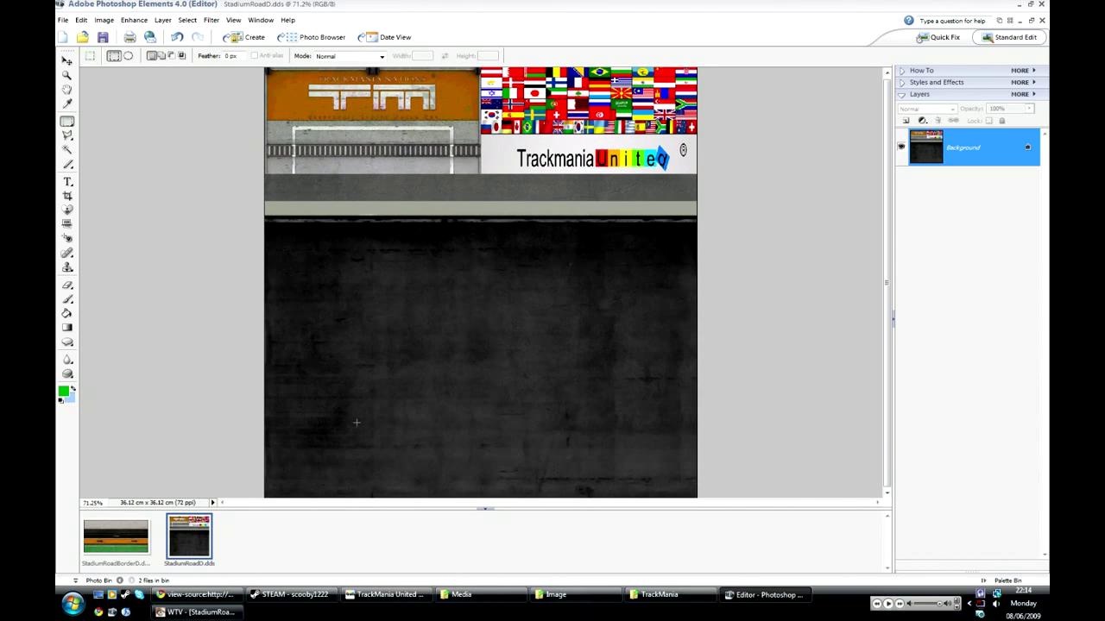
Switch to StadiumRoadBorderD, zoom in, and set the bottom strip to hue -94, saturation +49.
left_click(115, 537)
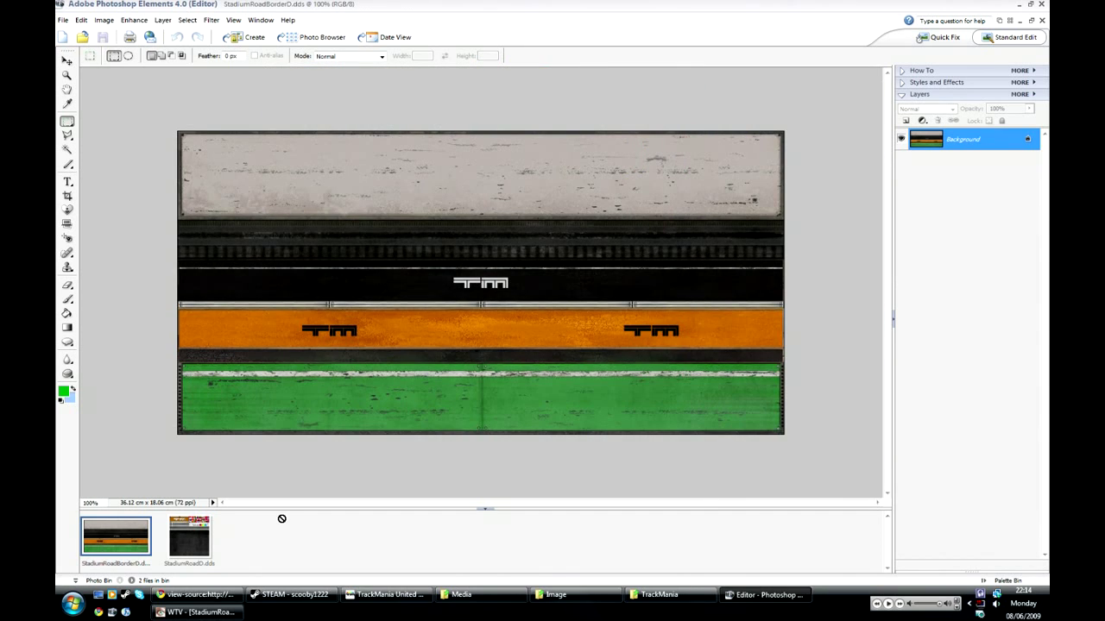
key("ctrl+plus")
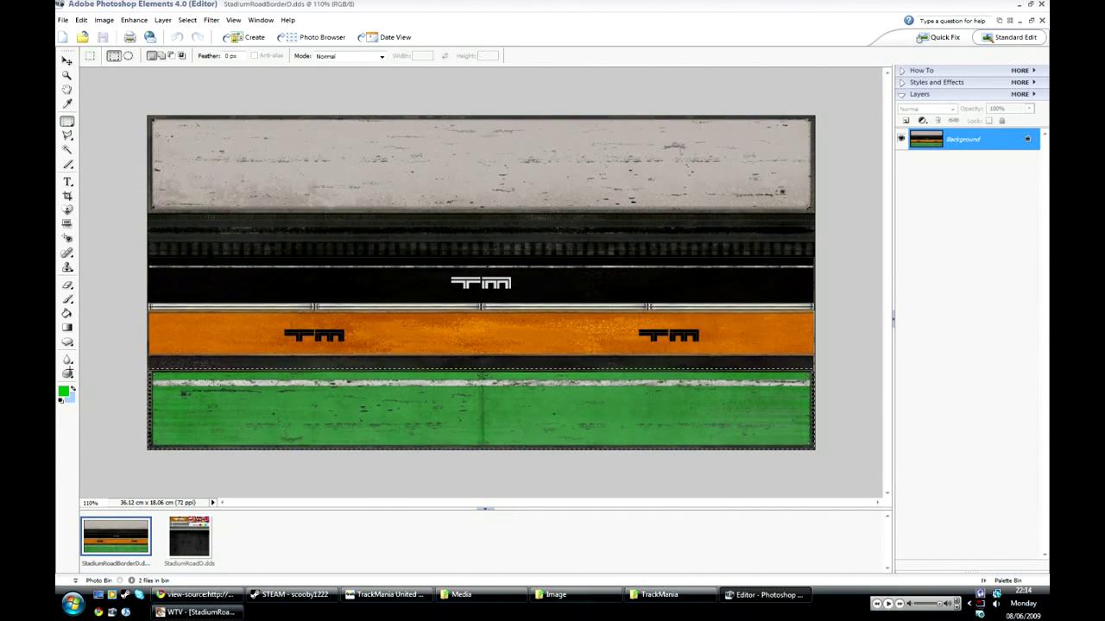
left_click(104, 20)
mouse_move(134, 20)
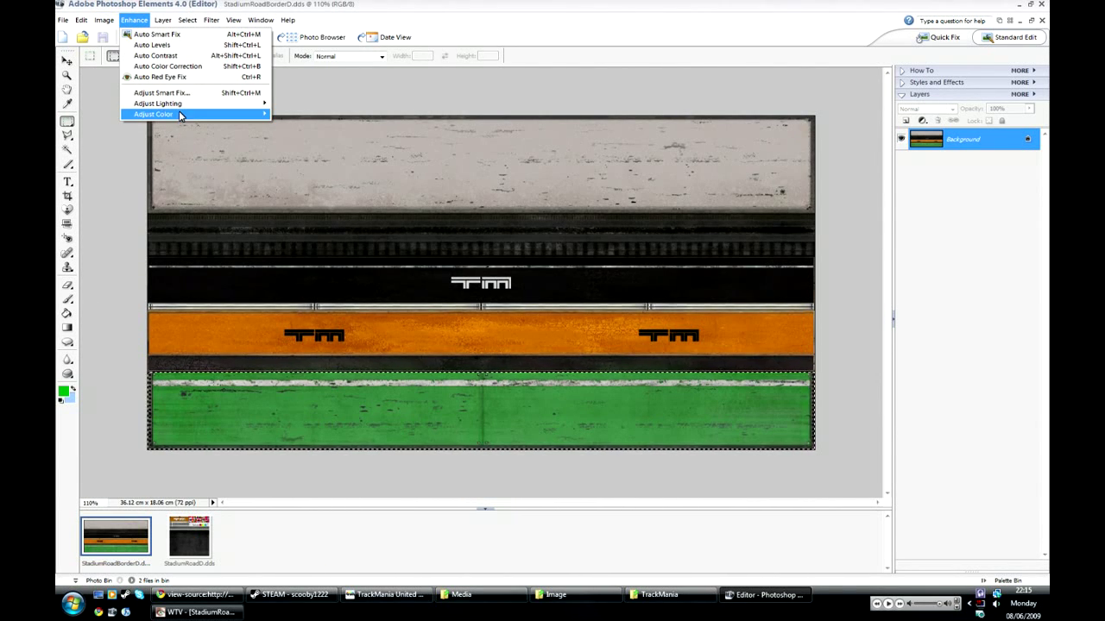
mouse_move(258, 114)
left_click(311, 125)
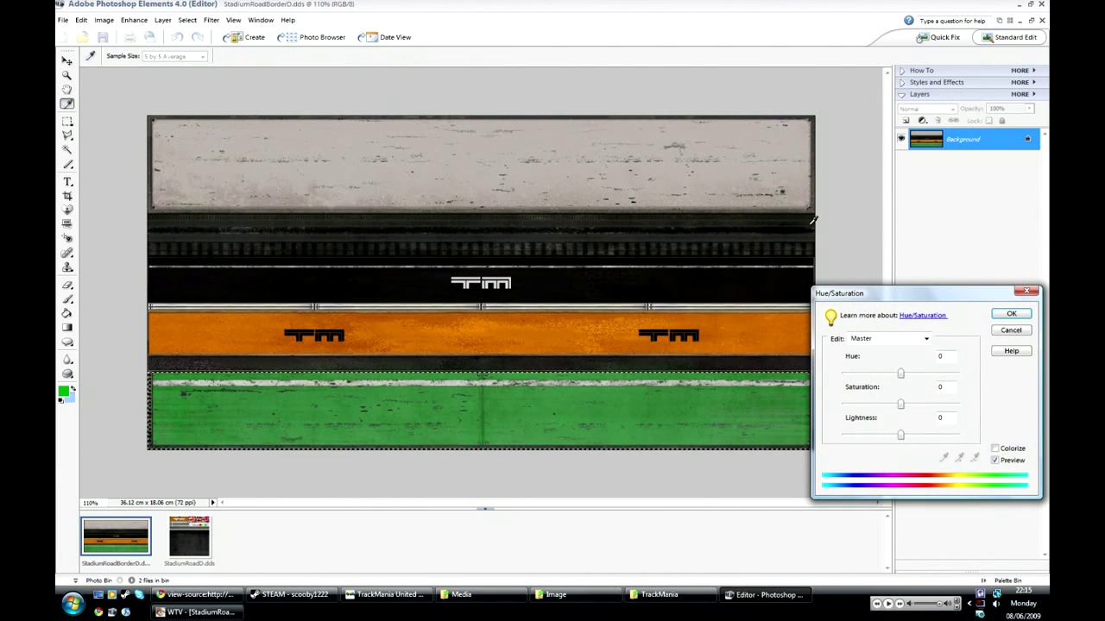
left_click_drag(900, 374, 926, 405)
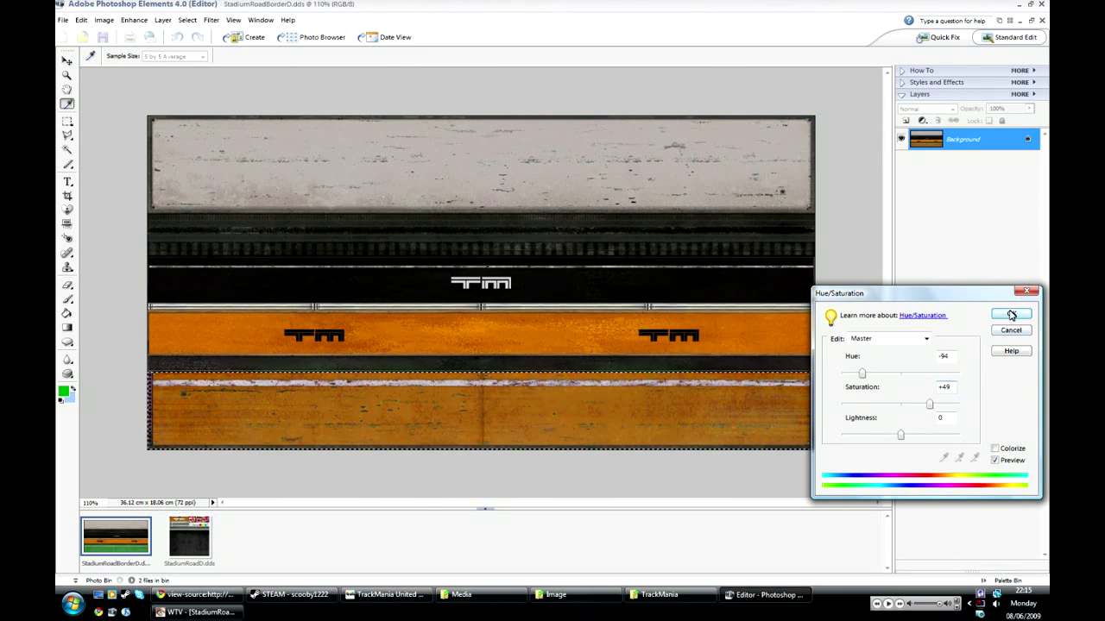
left_click(1011, 314)
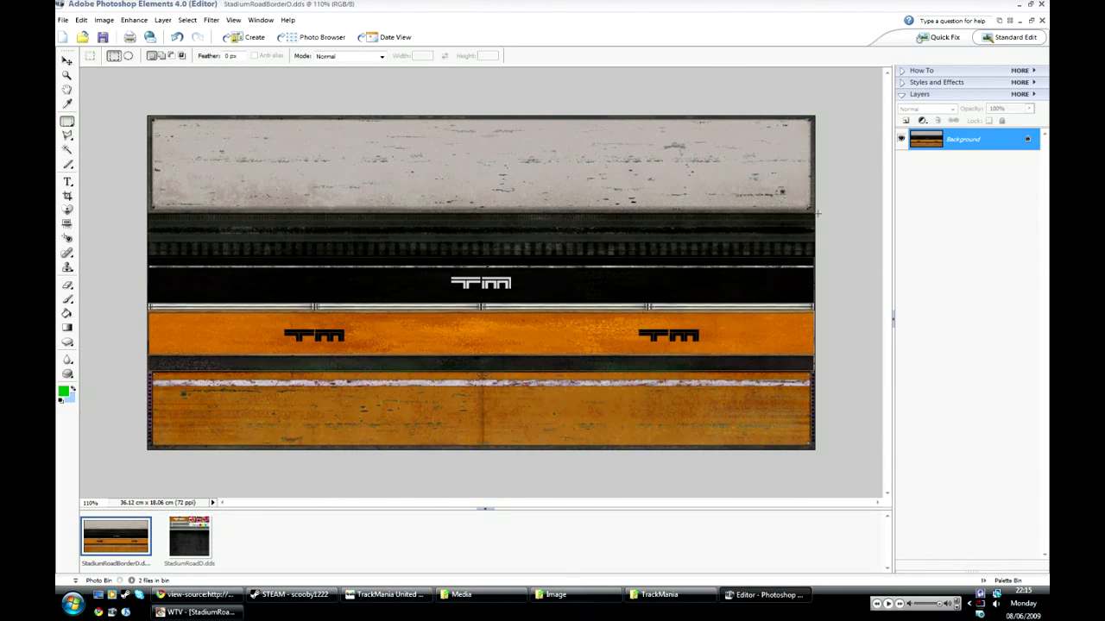
Select the top grey strip, colorize it blue at hue 220, saturation 82, then deselect.
left_click_drag(677, 187, 93, 81)
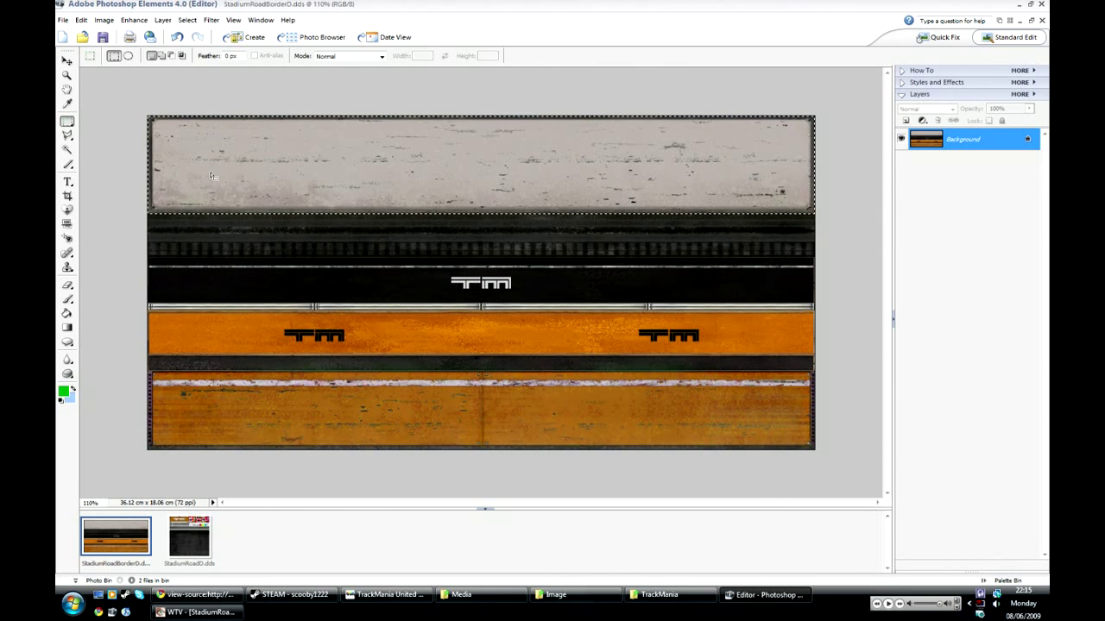
left_click(103, 19)
mouse_move(133, 19)
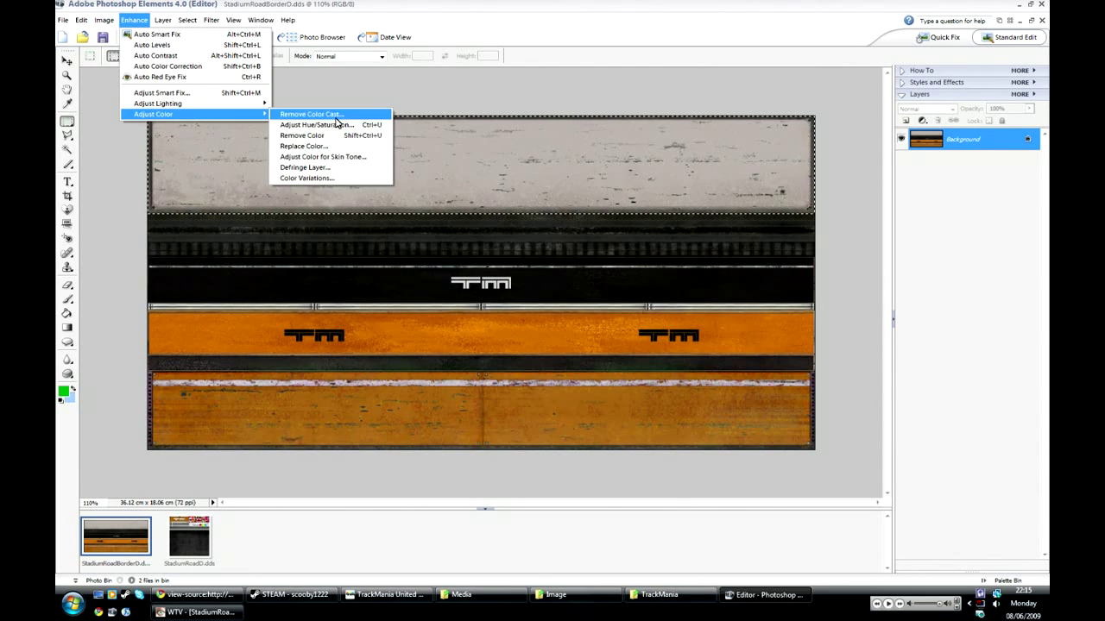
left_click(337, 124)
left_click_drag(898, 378, 938, 406)
left_click(996, 450)
left_click_drag(857, 375, 915, 384)
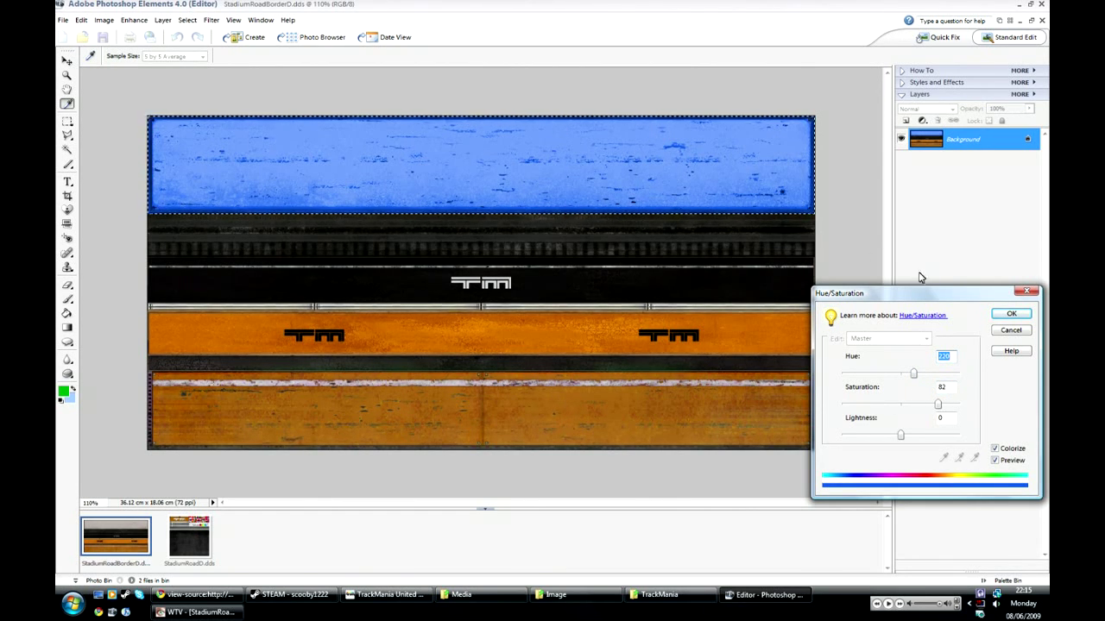
left_click(1010, 314)
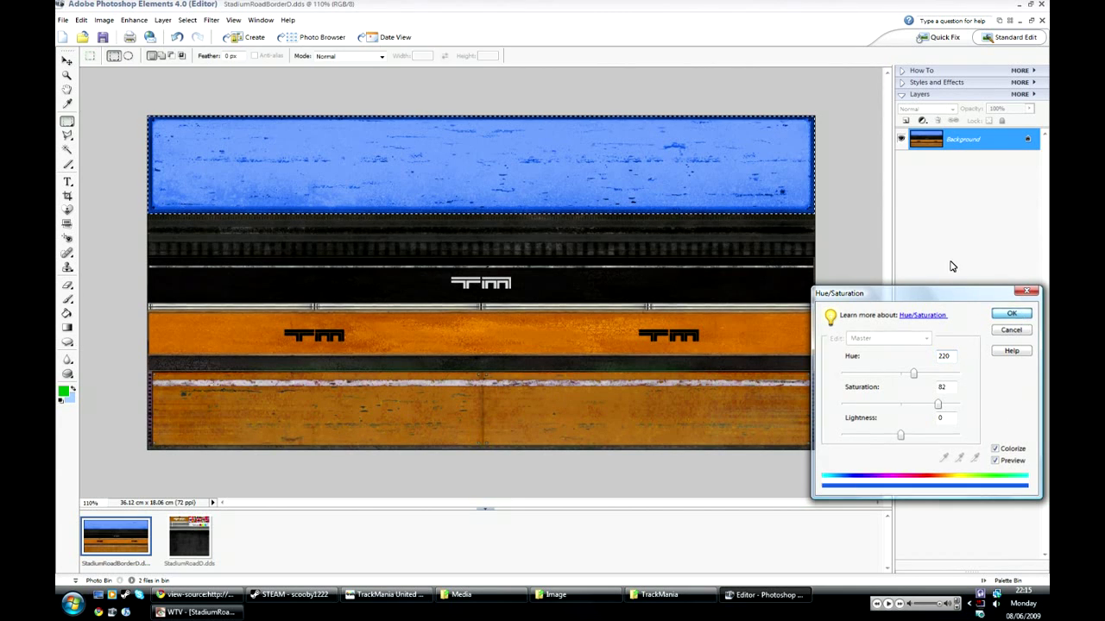
left_click(612, 75)
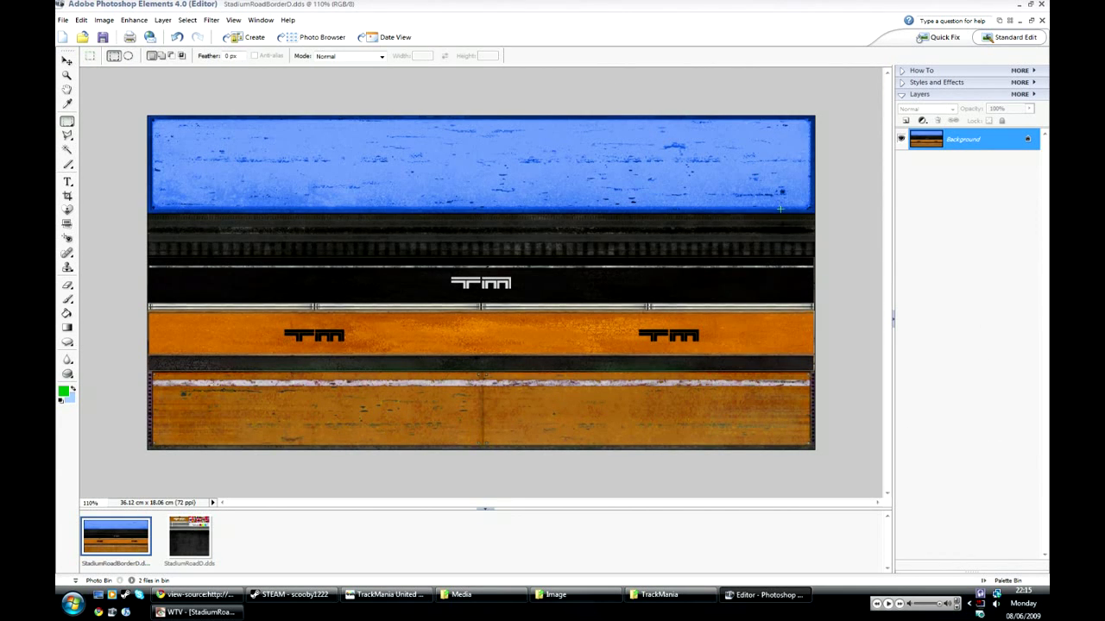
Open LoadScreen.dds from the Image folder as a third file, accepting the NVIDIA DDS read settings.
scroll(779, 208, "up", 1)
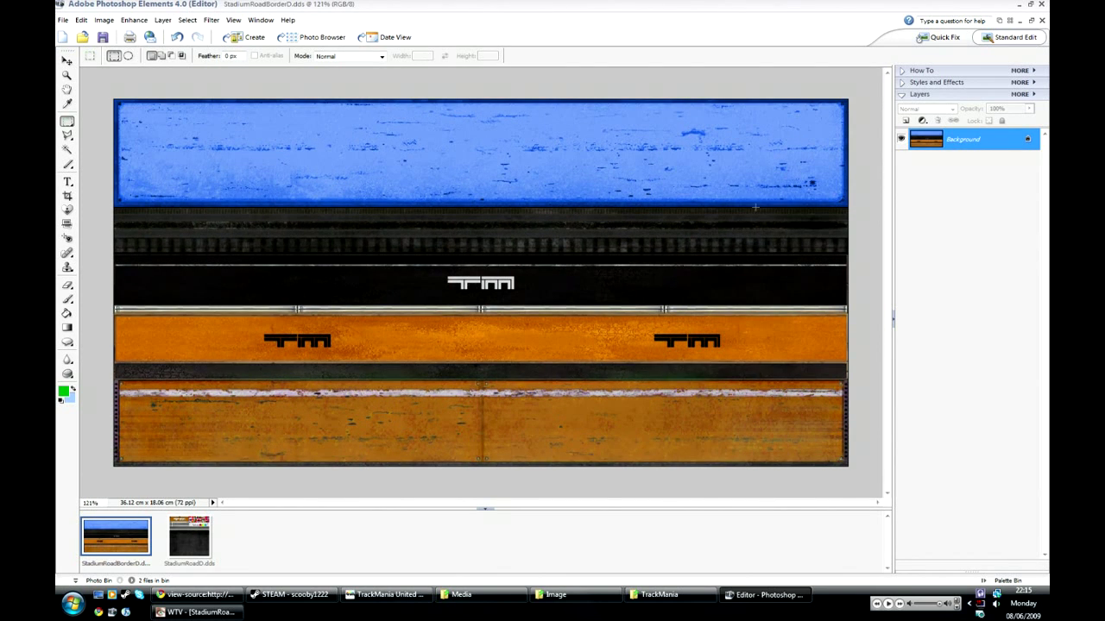
left_click(83, 37)
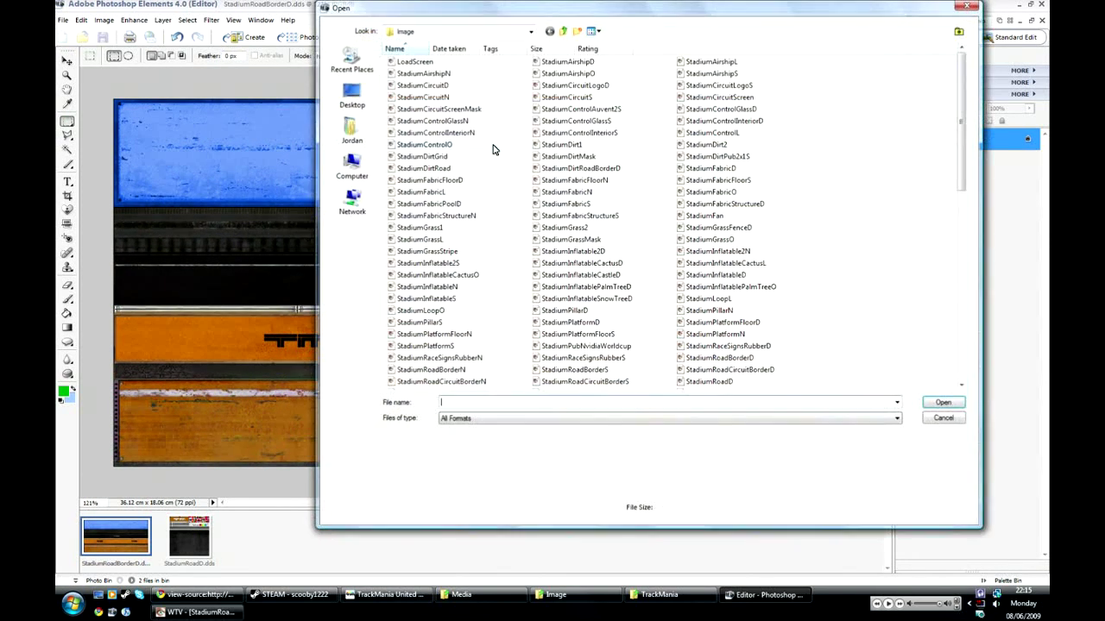
left_click(424, 64)
left_click(941, 403)
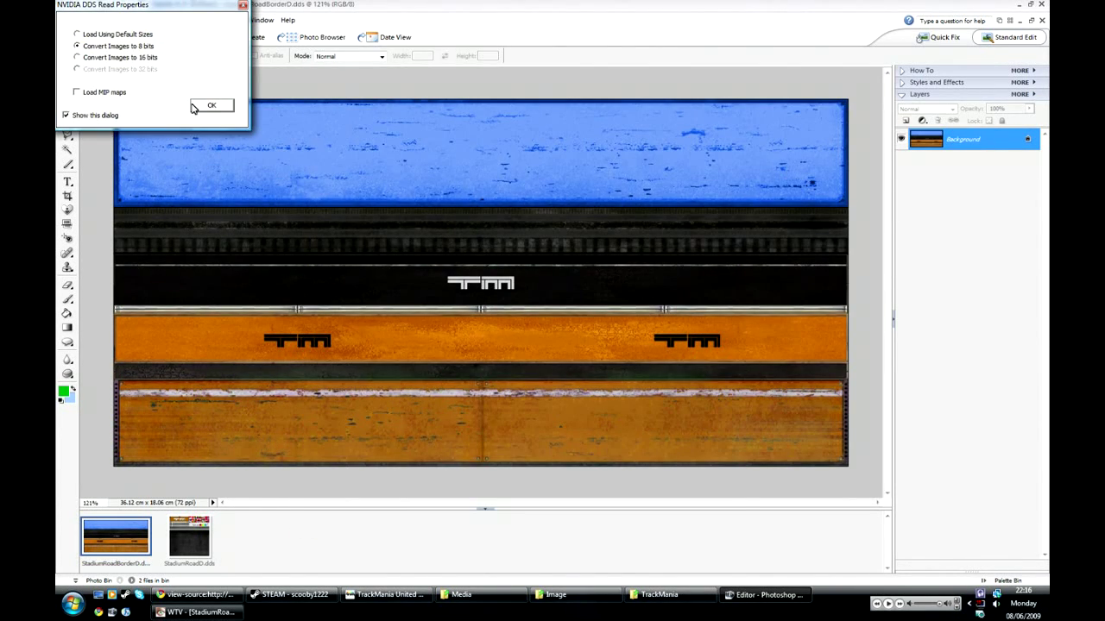
left_click(213, 107)
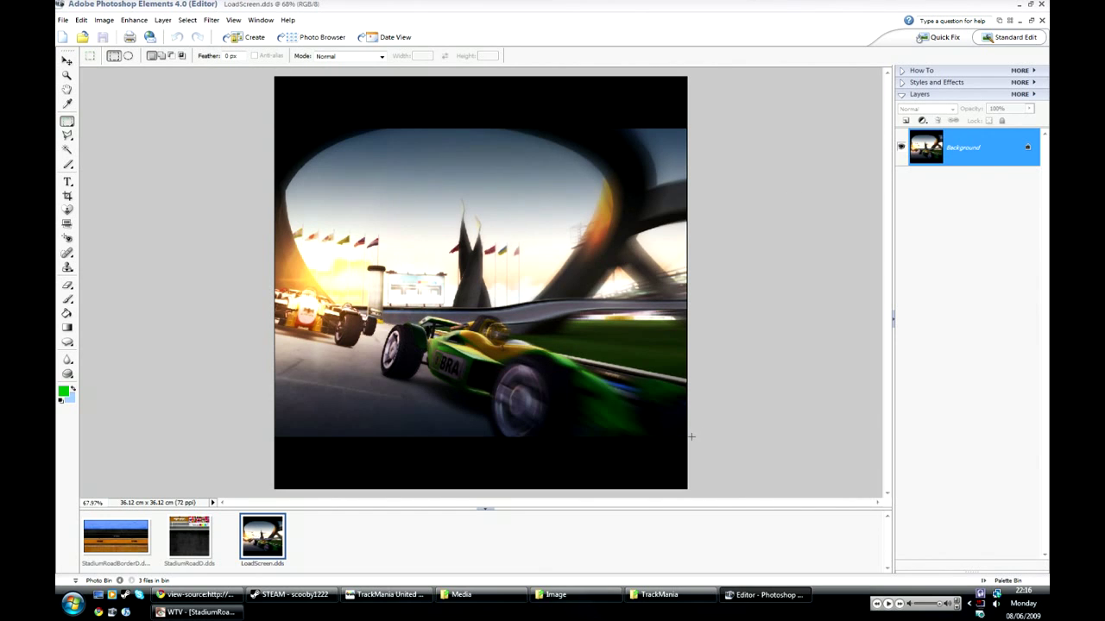
Clear the selection, set the foreground colour to orange, and pick the 21 px, 53% opacity Brush.
left_click_drag(690, 436, 67, 128)
left_click(159, 249)
key("i")
left_click(63, 391)
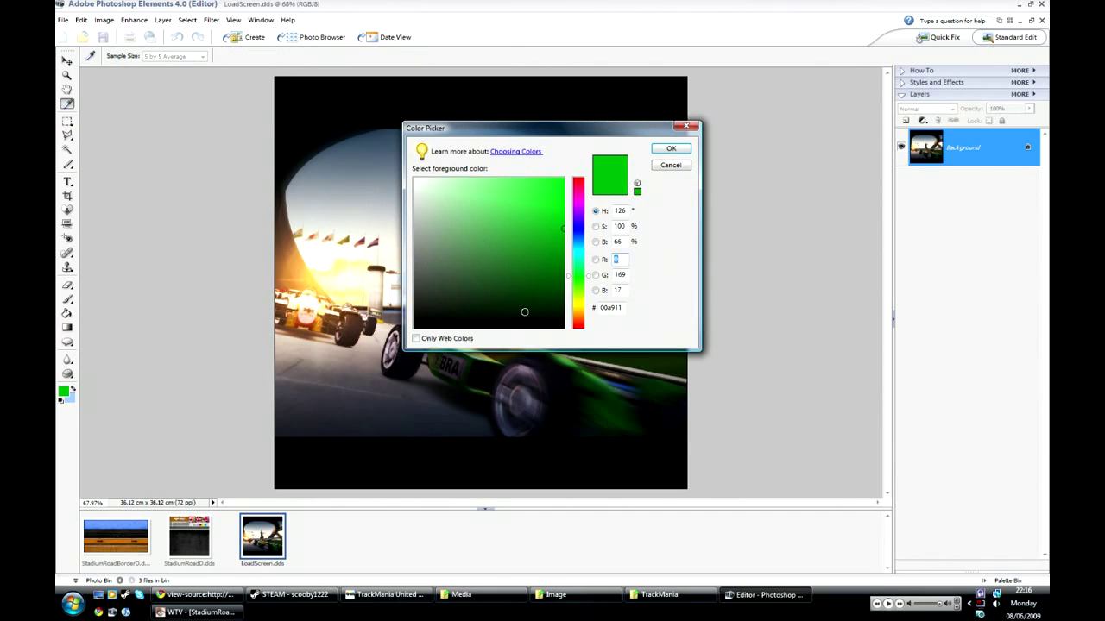
left_click_drag(578, 269, 578, 314)
left_click(672, 150)
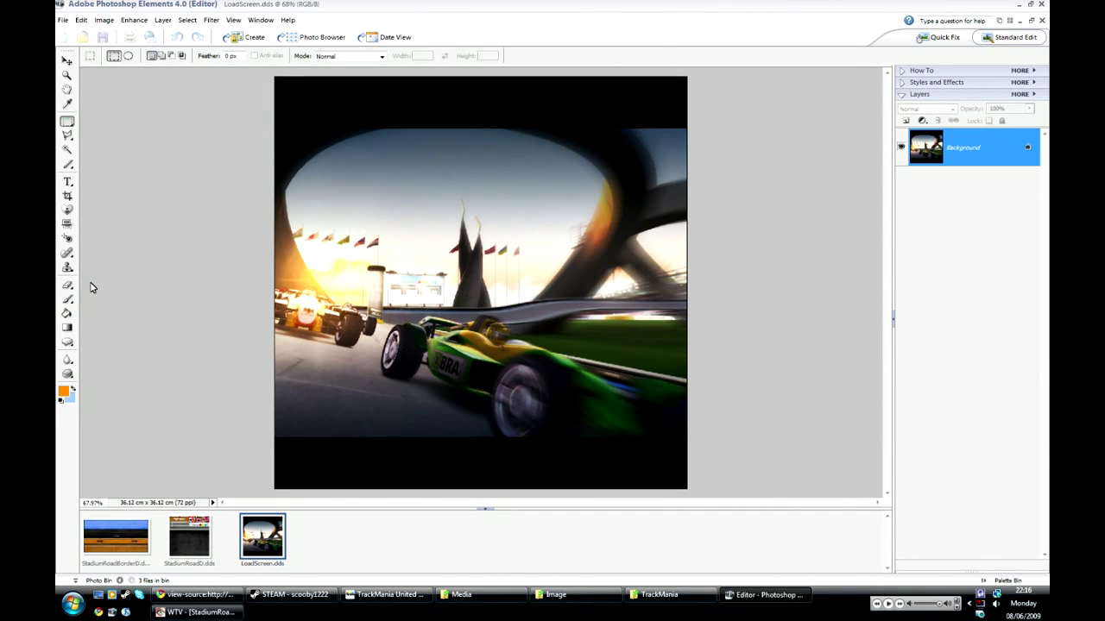
left_click(69, 298)
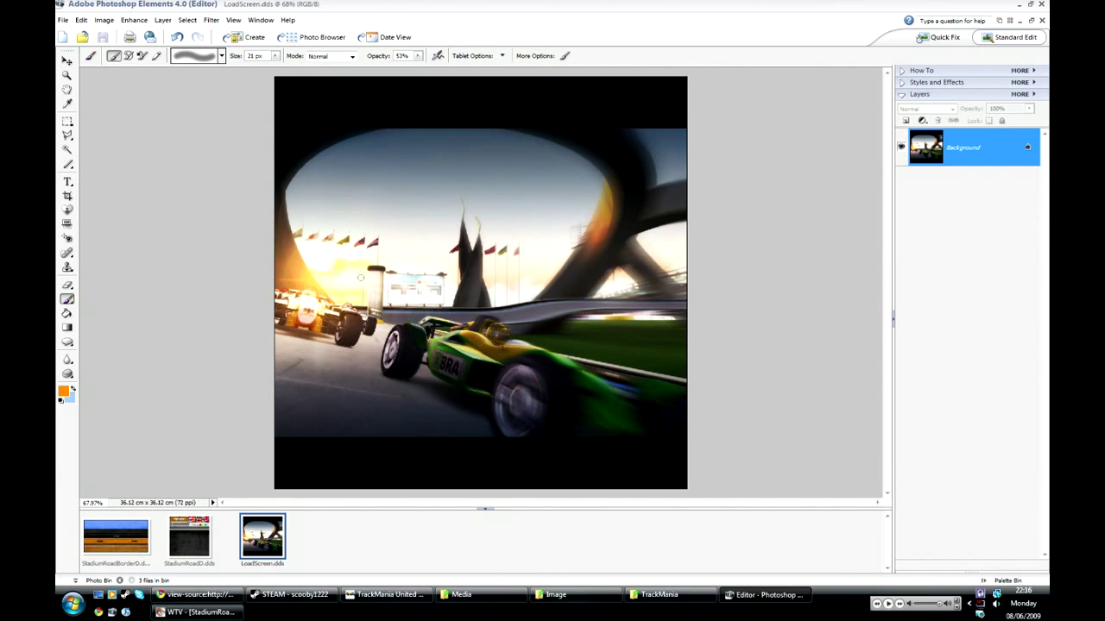
Paint orange strokes across the sky, the right edge, the cockpit and around the rear wheel.
mouse_move(323, 187)
left_mouse_down()
mouse_move(370, 255)
mouse_move(359, 226)
mouse_move(401, 187)
mouse_move(393, 182)
mouse_move(438, 242)
left_mouse_up()
left_click_drag(499, 197, 504, 240)
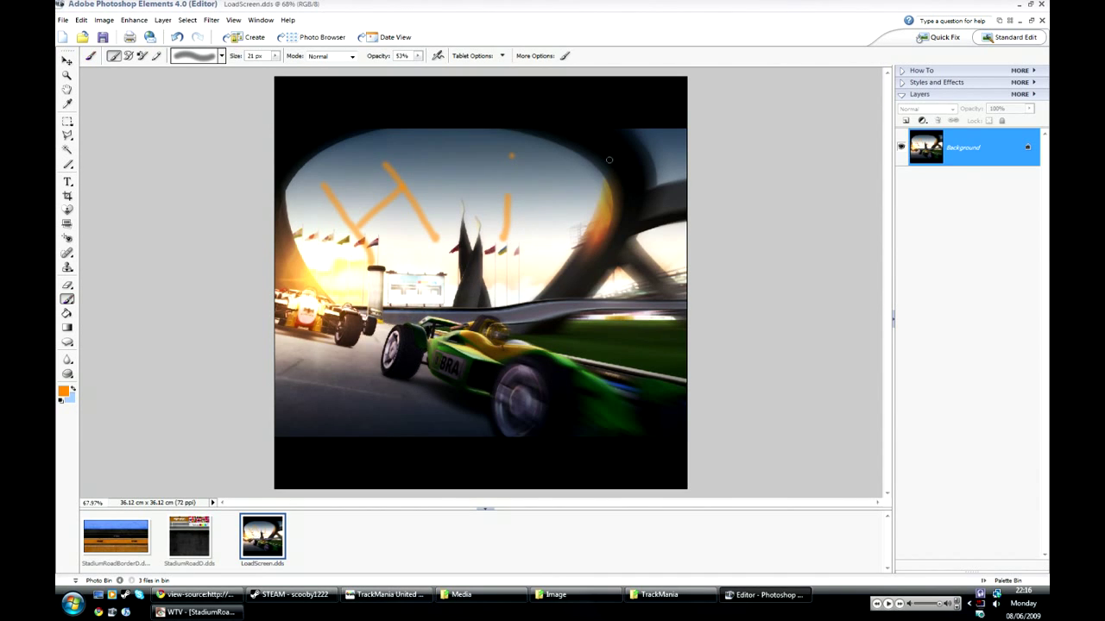
mouse_move(613, 132)
left_mouse_down()
mouse_move(598, 221)
mouse_move(575, 246)
mouse_move(602, 248)
mouse_move(590, 285)
mouse_move(593, 247)
left_mouse_up()
left_click_drag(450, 302, 460, 343)
left_click_drag(489, 302, 493, 335)
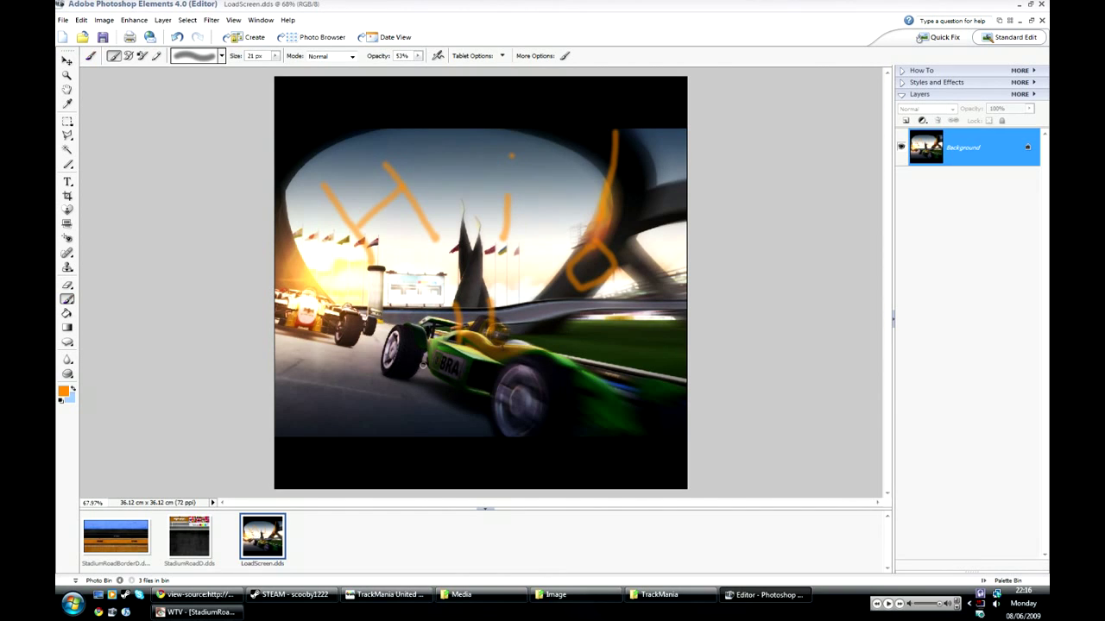
mouse_move(422, 365)
left_mouse_down()
mouse_move(468, 403)
mouse_move(521, 389)
mouse_move(535, 352)
left_mouse_up()
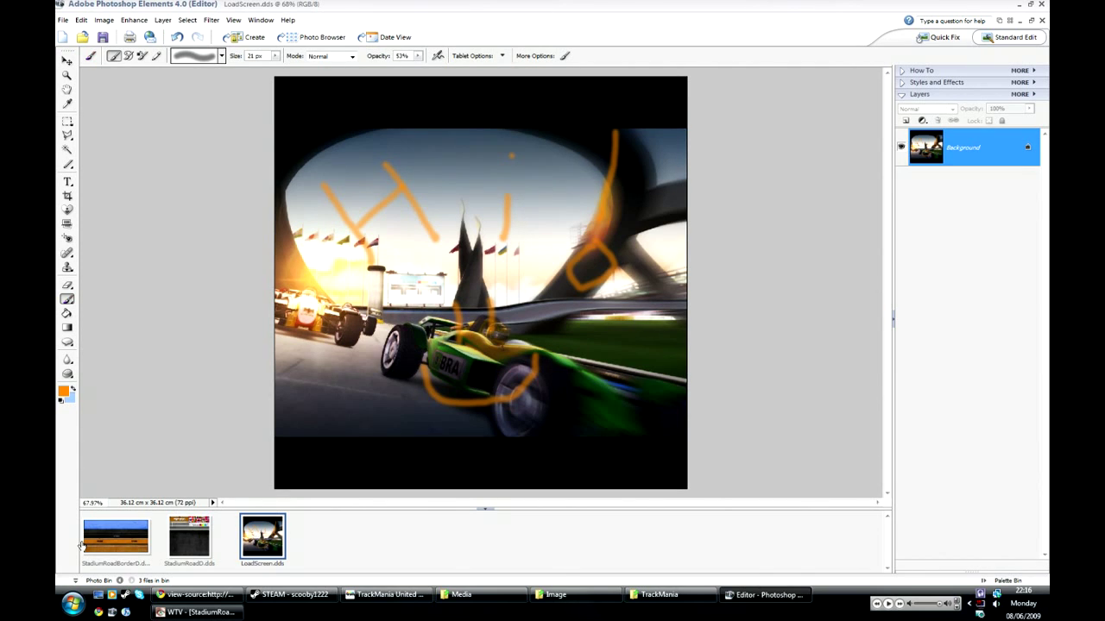
Start Save As for LoadScreen, go to Mods > Test mod, and delete its old Image folder.
left_click(207, 547)
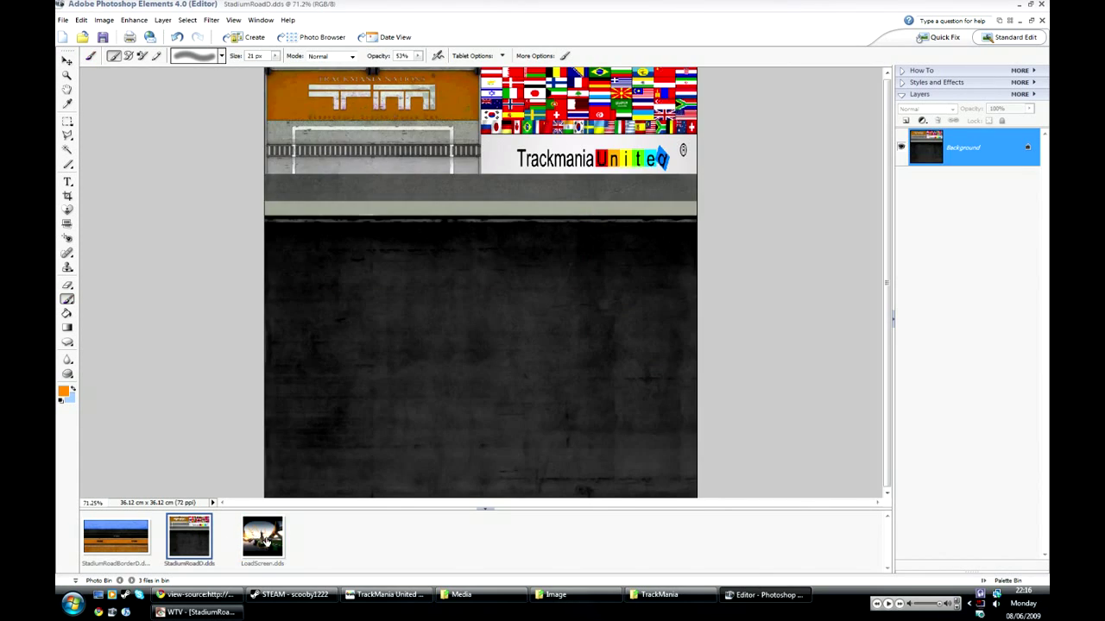
left_click(263, 537)
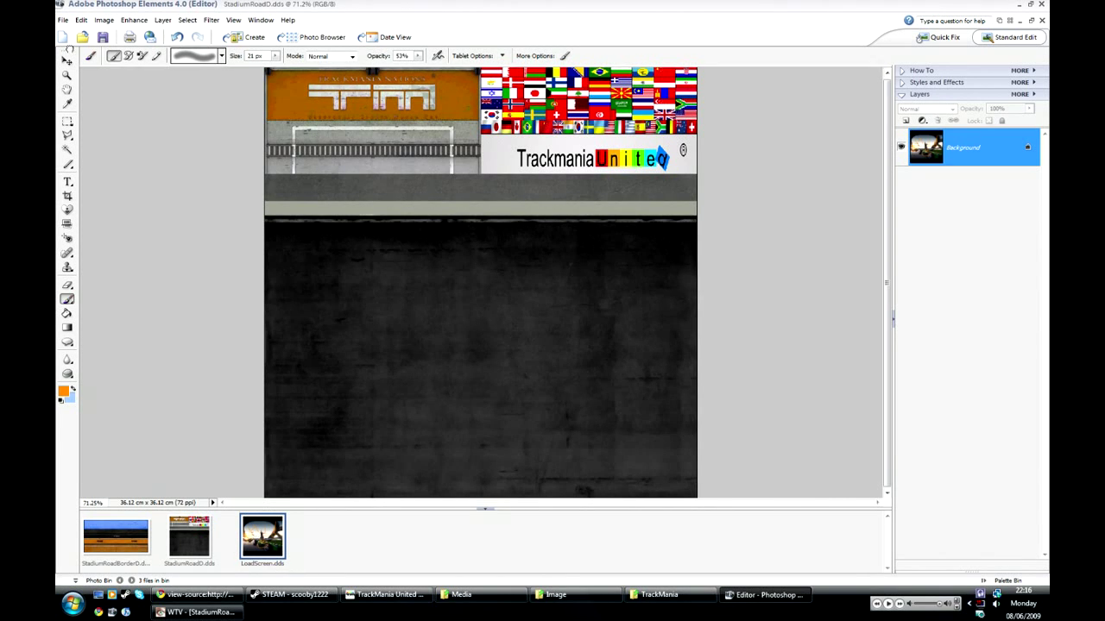
left_click(64, 19)
left_click(153, 133)
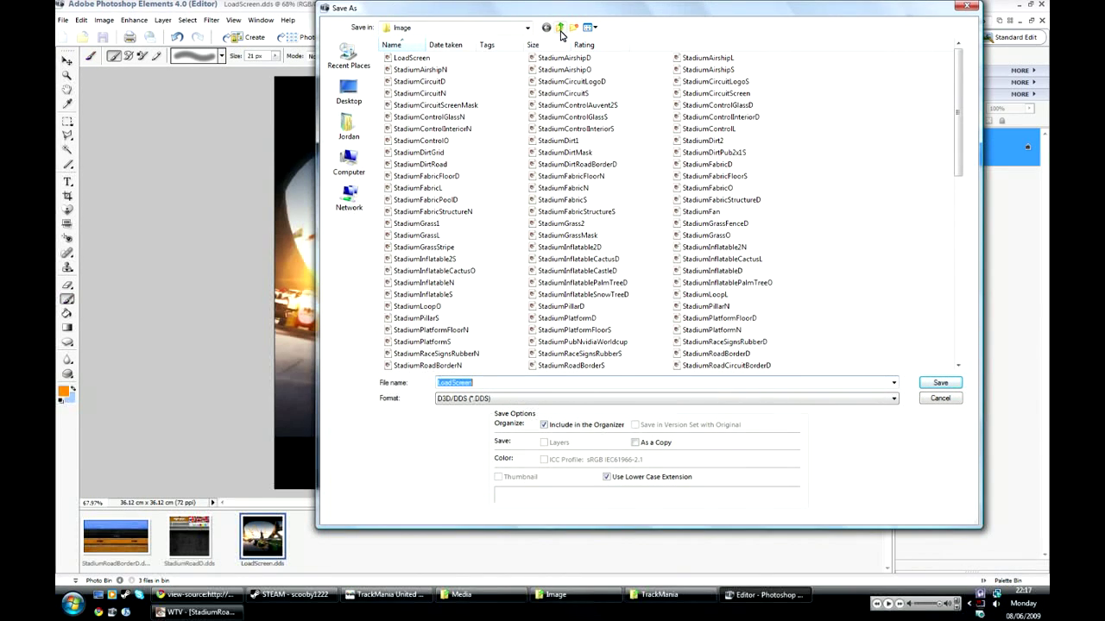
left_click(559, 28)
left_click(559, 27)
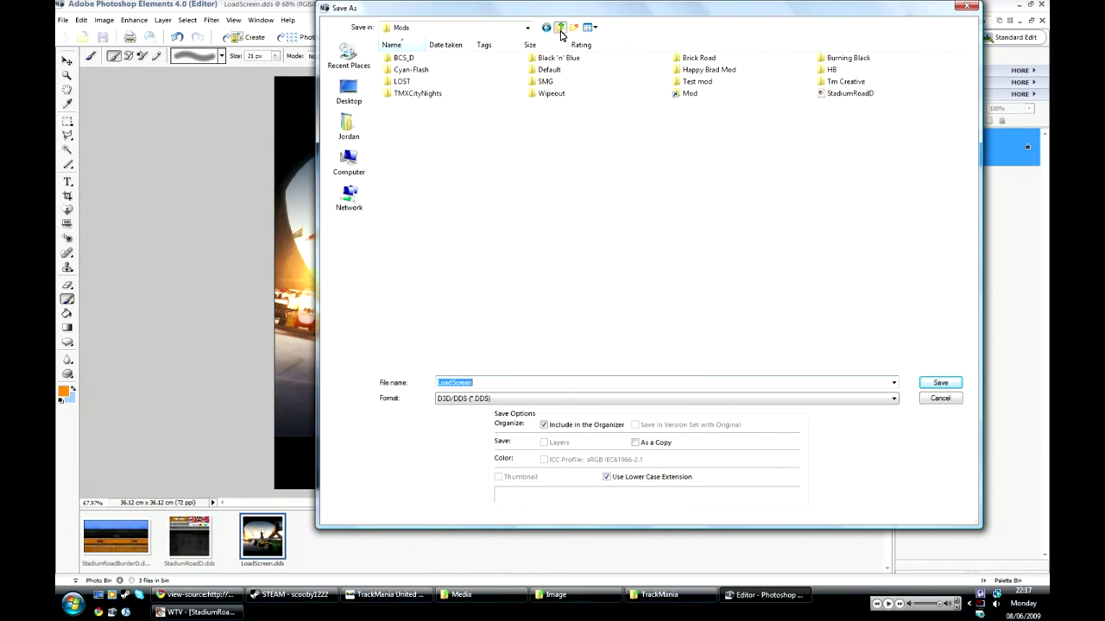
left_click(699, 82)
double_click(698, 83)
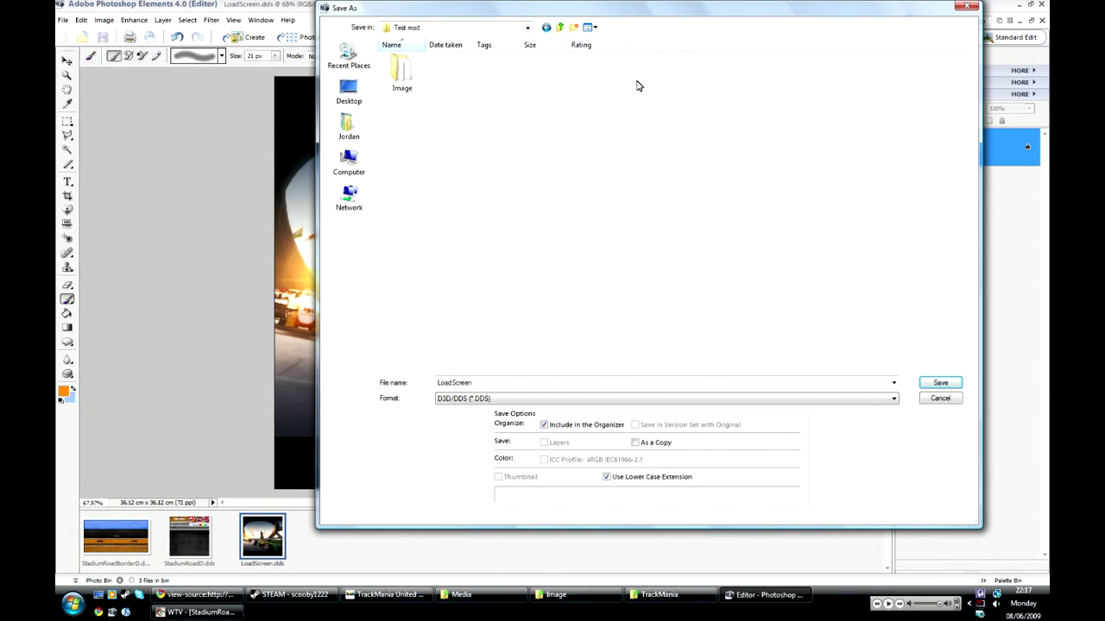
left_click(410, 76)
key("Delete")
key("Return")
Create a new folder named Image and save LoadScreen there, excluded from the Organizer.
left_click(576, 28)
type("Image")
key("Return")
key("Return")
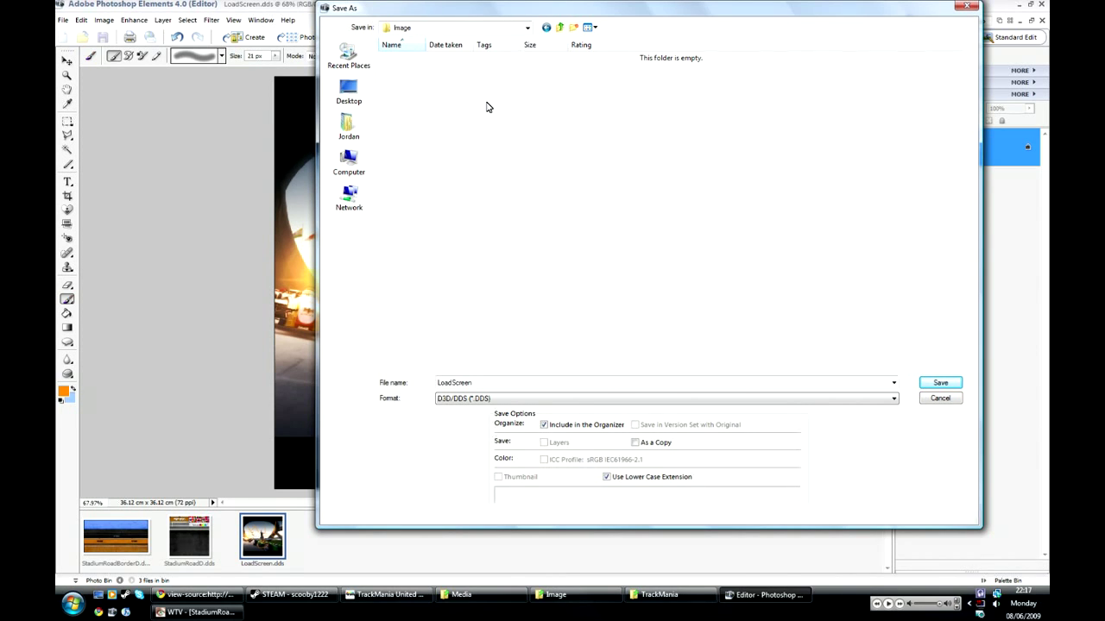
left_click(583, 426)
left_click(927, 385)
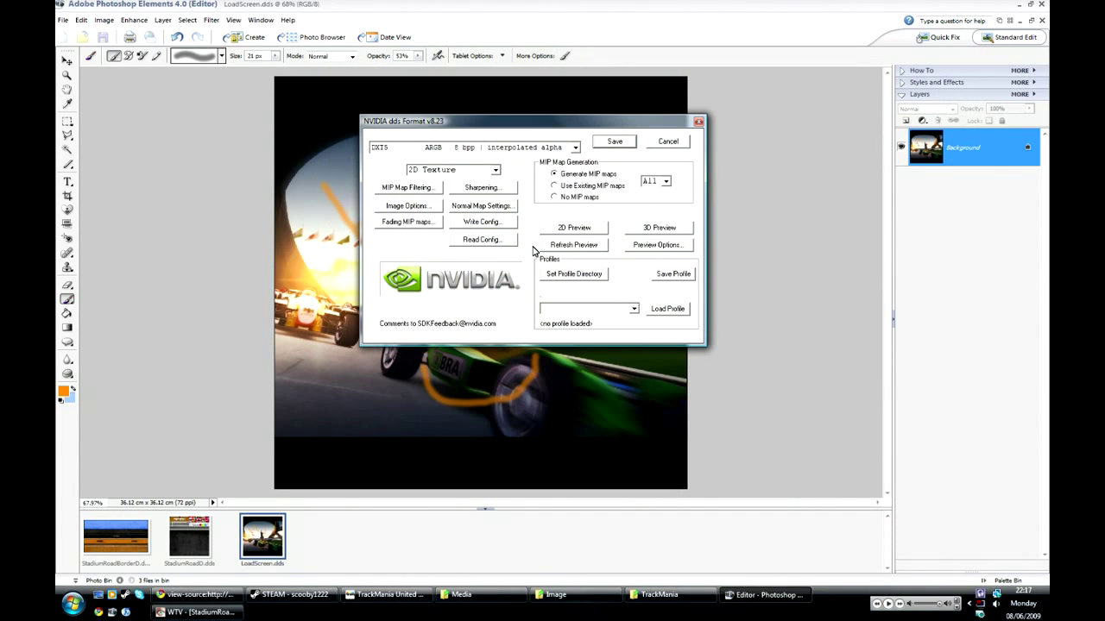
Export LoadScreen with DXT5 ARGB interpolated alpha, generated MIP maps and 2D Texture type.
left_click(571, 145)
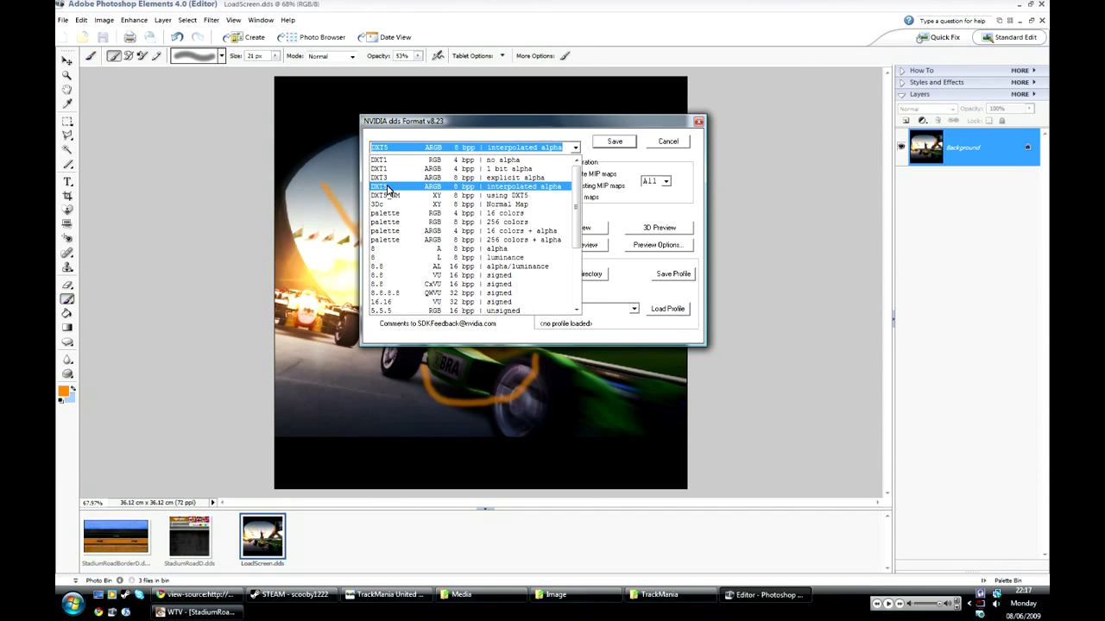
left_click(386, 188)
left_click(554, 175)
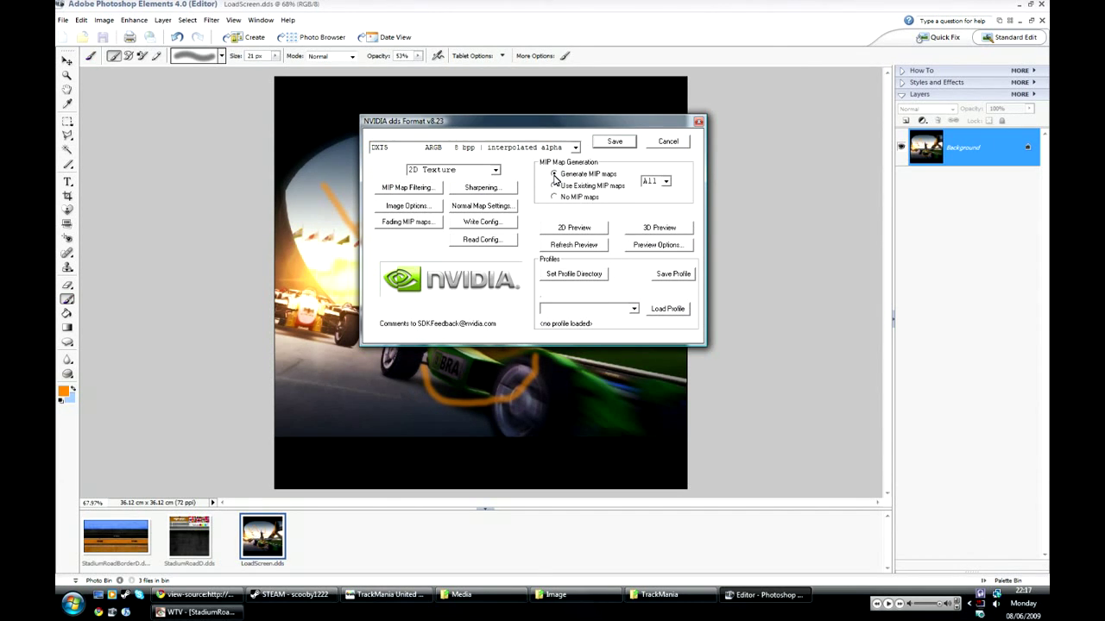
left_click(495, 170)
left_click(434, 181)
left_click(614, 141)
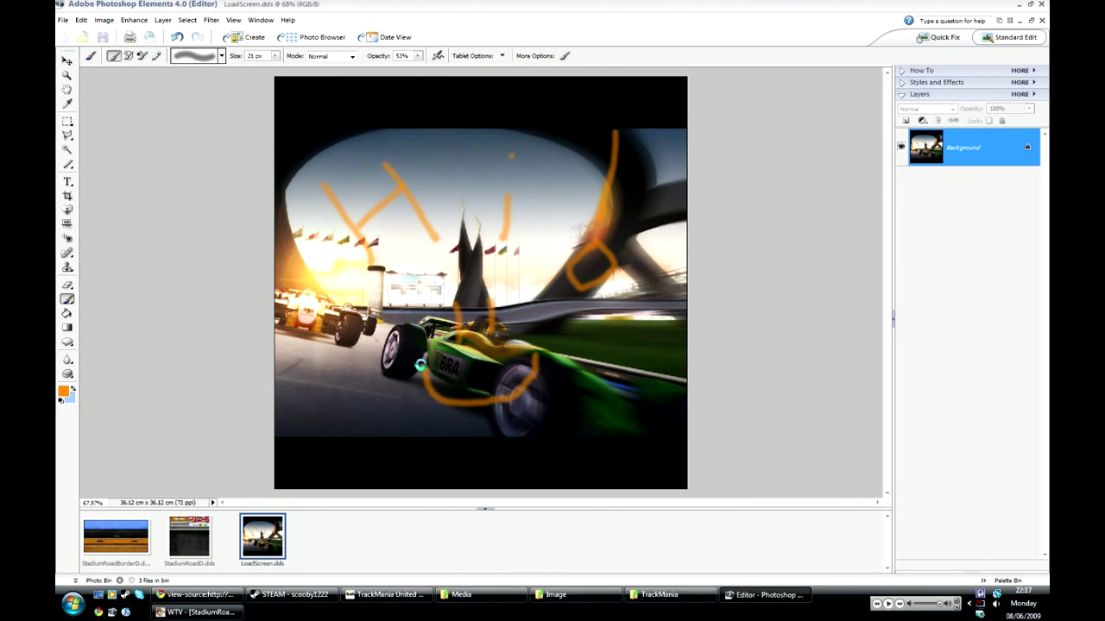
Save StadiumRoadD as a DDS into Test mod\Image, unticking Include in Organizer.
left_click(183, 554)
left_click(63, 20)
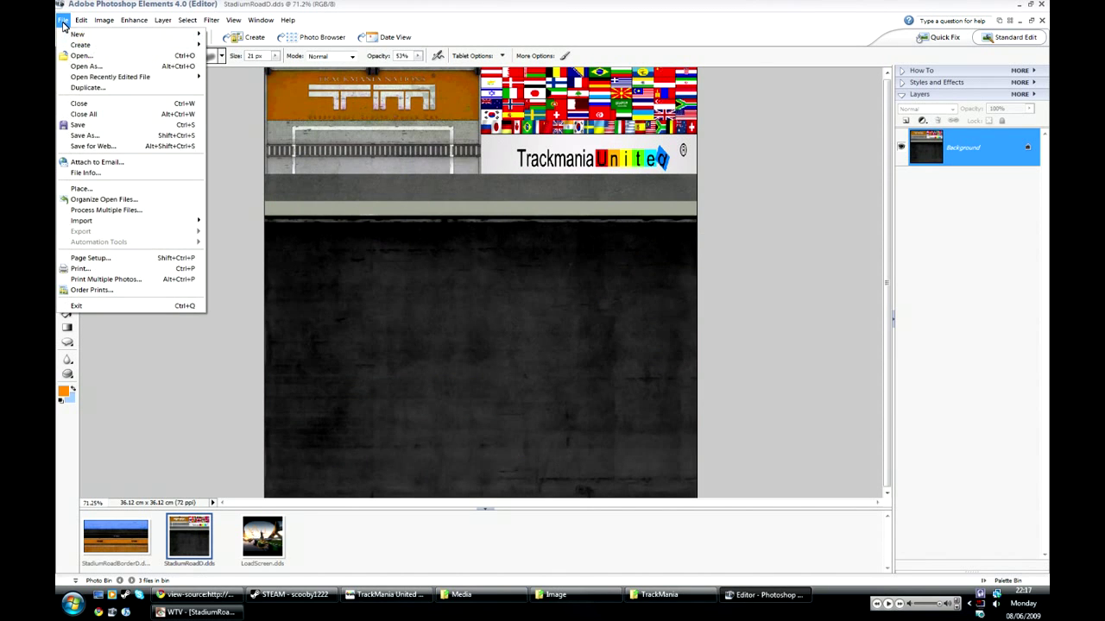
left_click(95, 138)
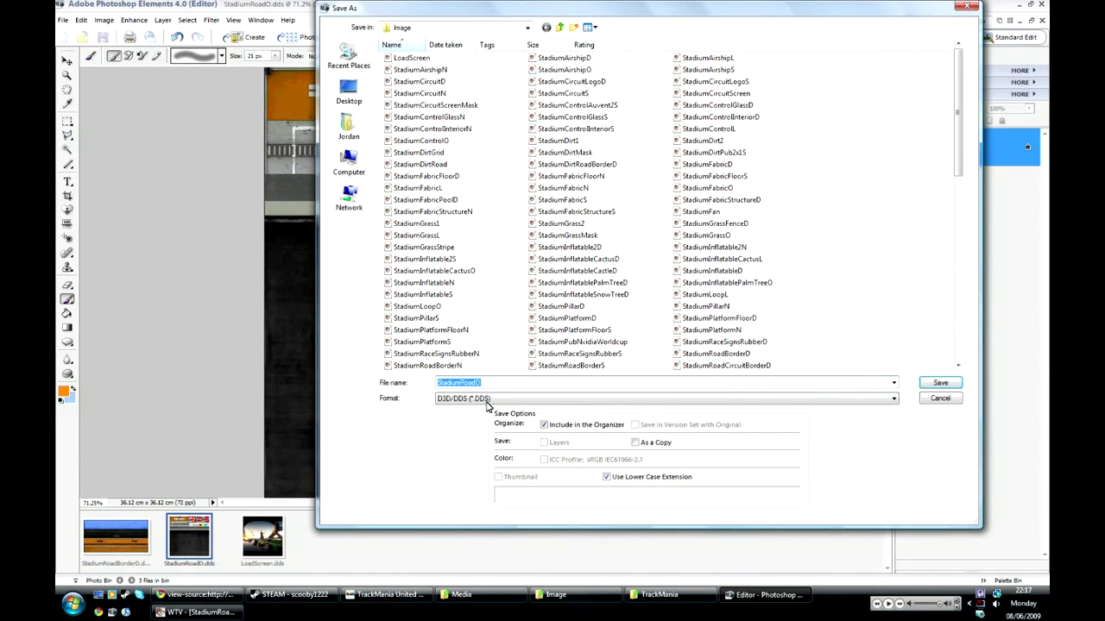
left_click(561, 30)
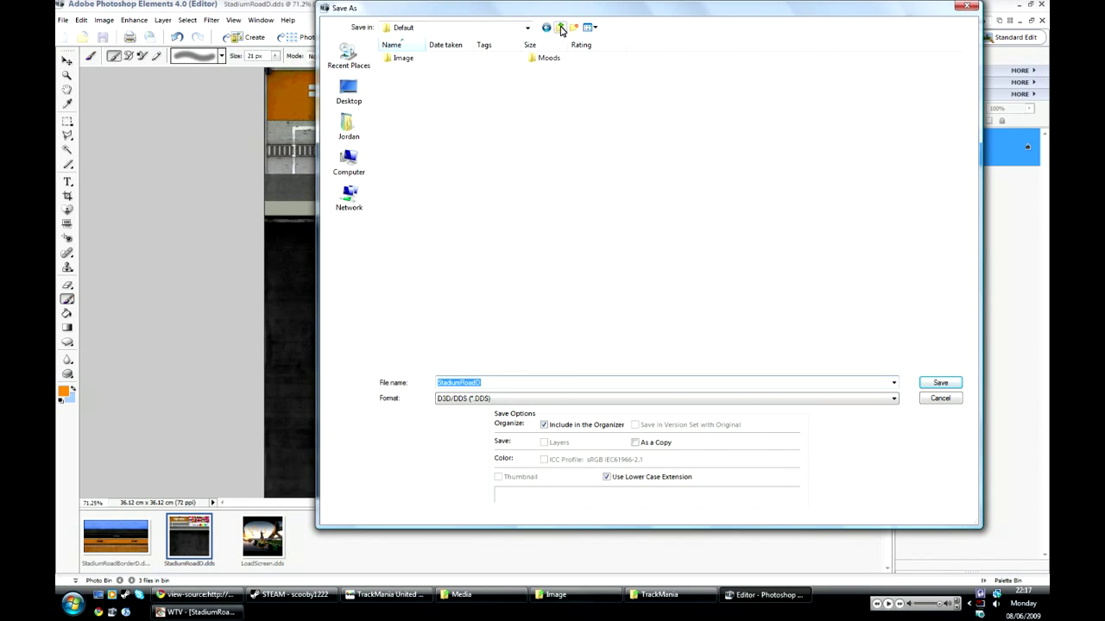
left_click(695, 90)
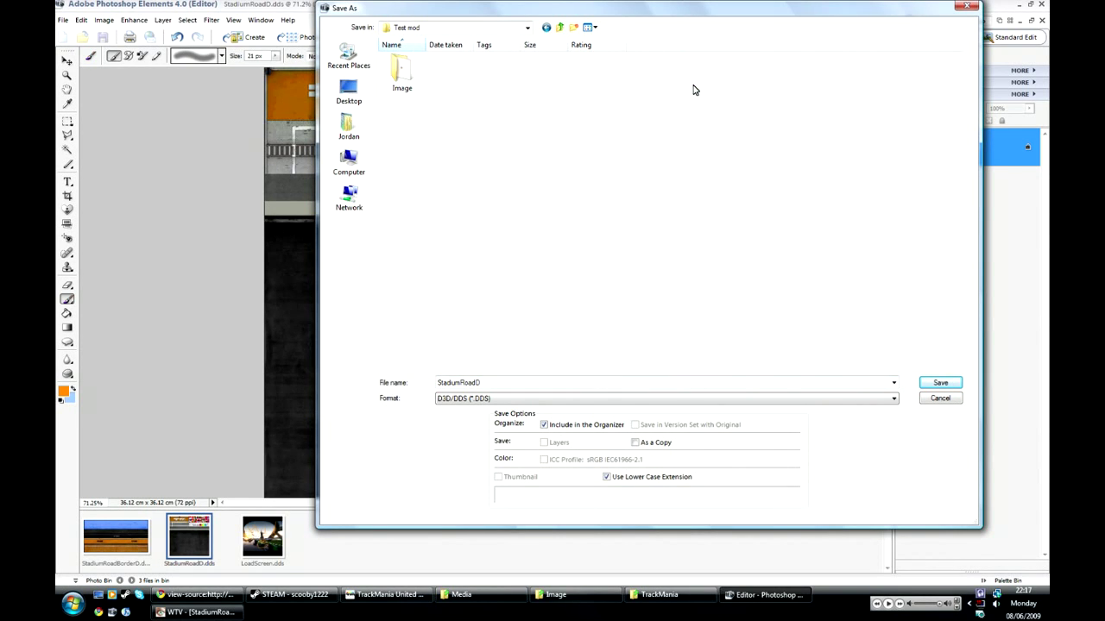
double_click(409, 76)
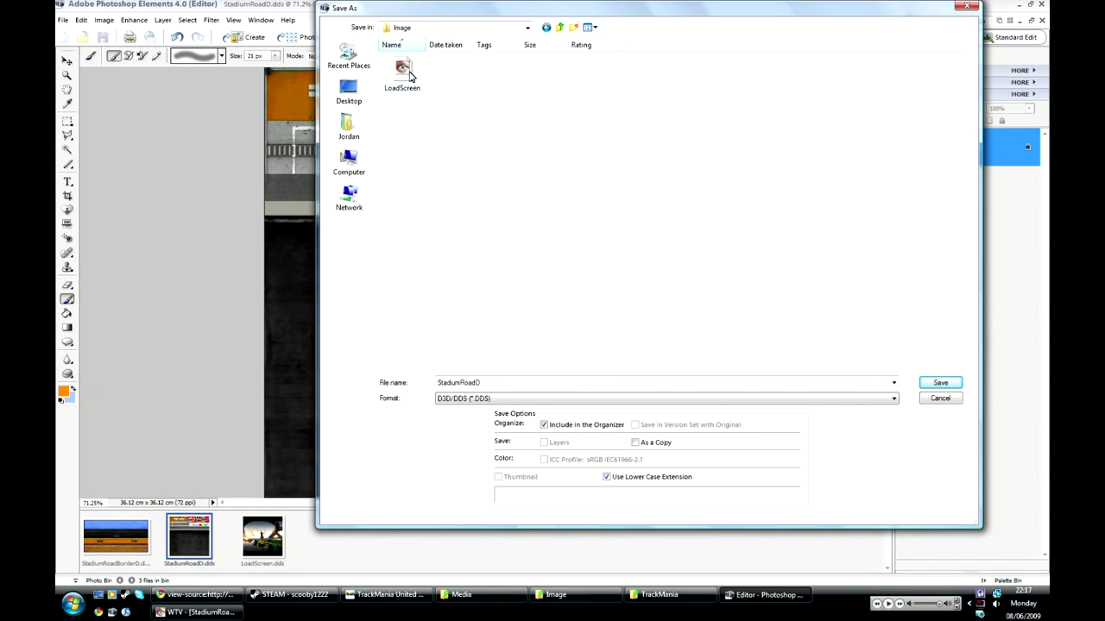
left_click(544, 425)
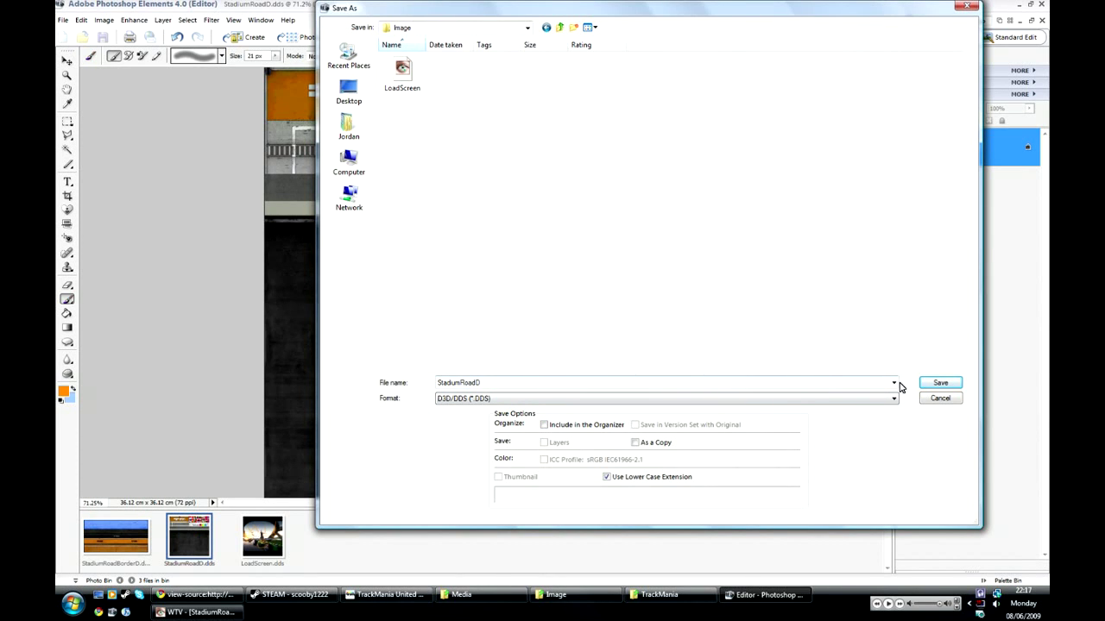
left_click(933, 385)
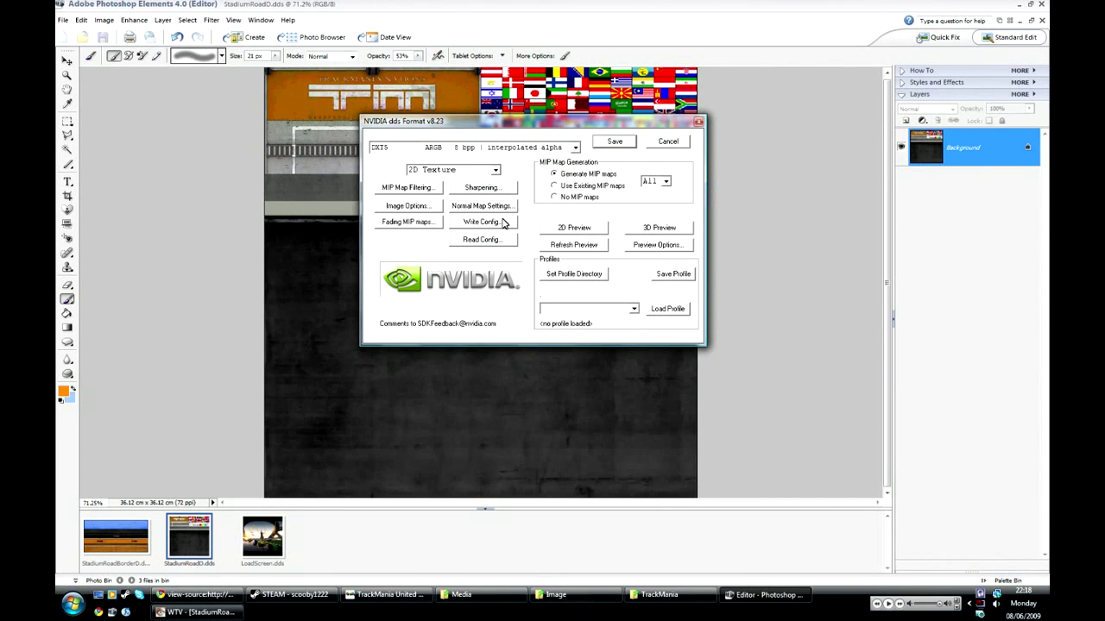
left_click(606, 143)
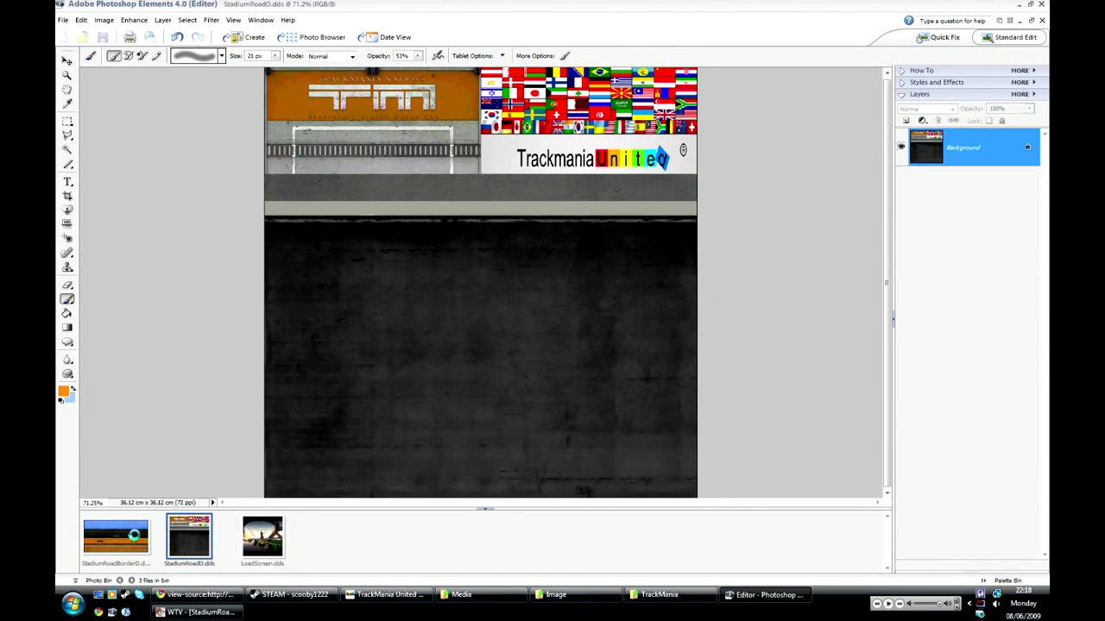
Save StadiumRoadBorderD via Save As into Mods > Test mod > Image with the default DDS settings.
left_click(121, 535)
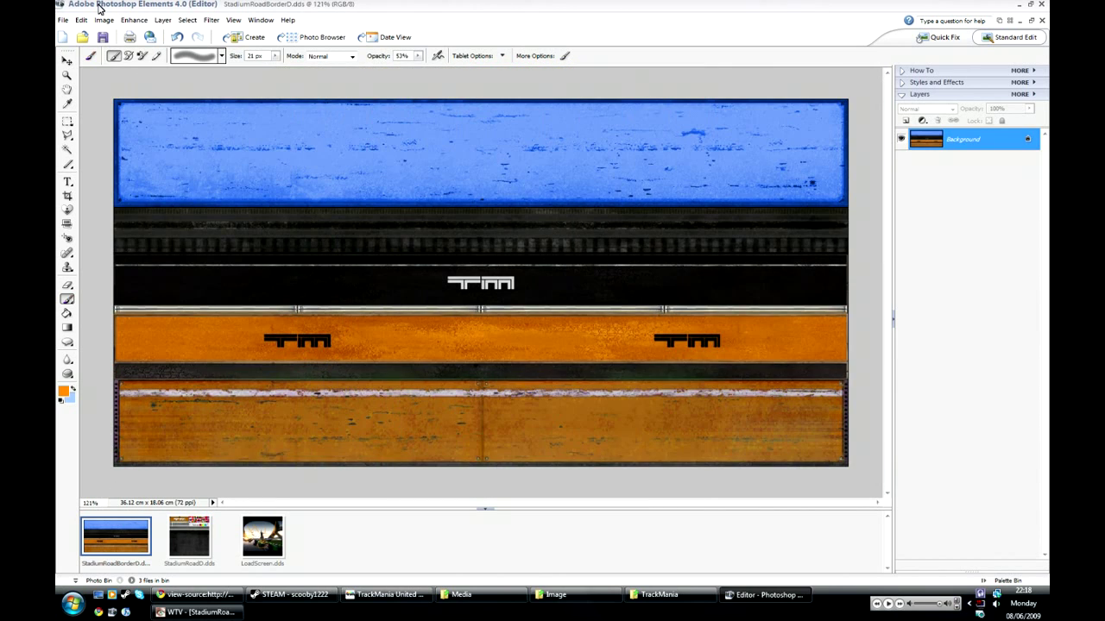
left_click(62, 19)
left_click(85, 135)
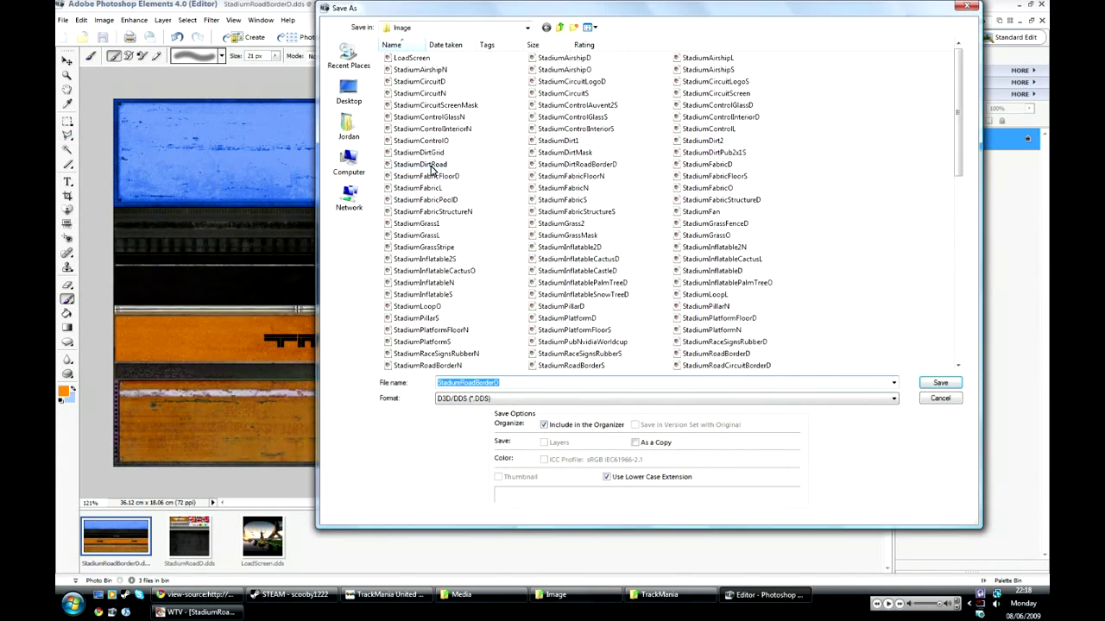
left_click(561, 28)
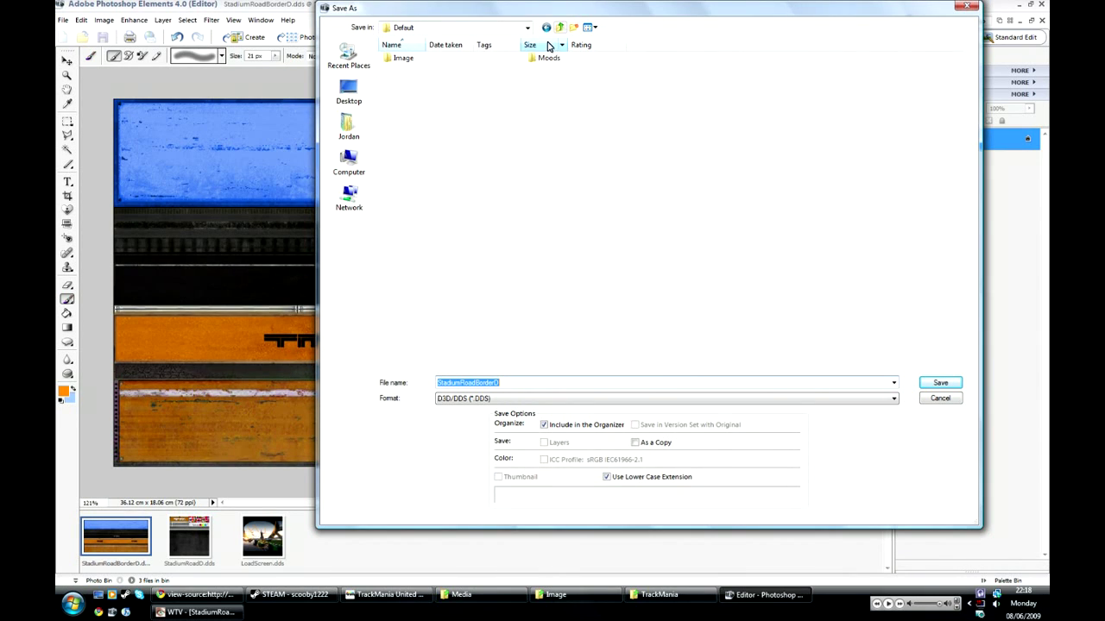
left_click(561, 27)
double_click(734, 91)
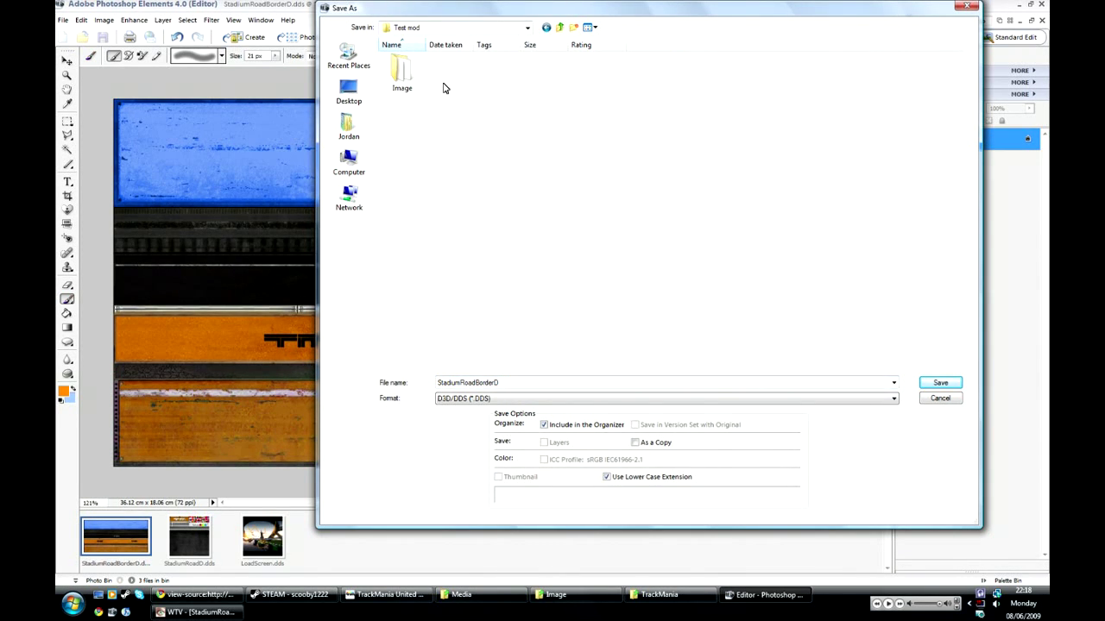
double_click(413, 80)
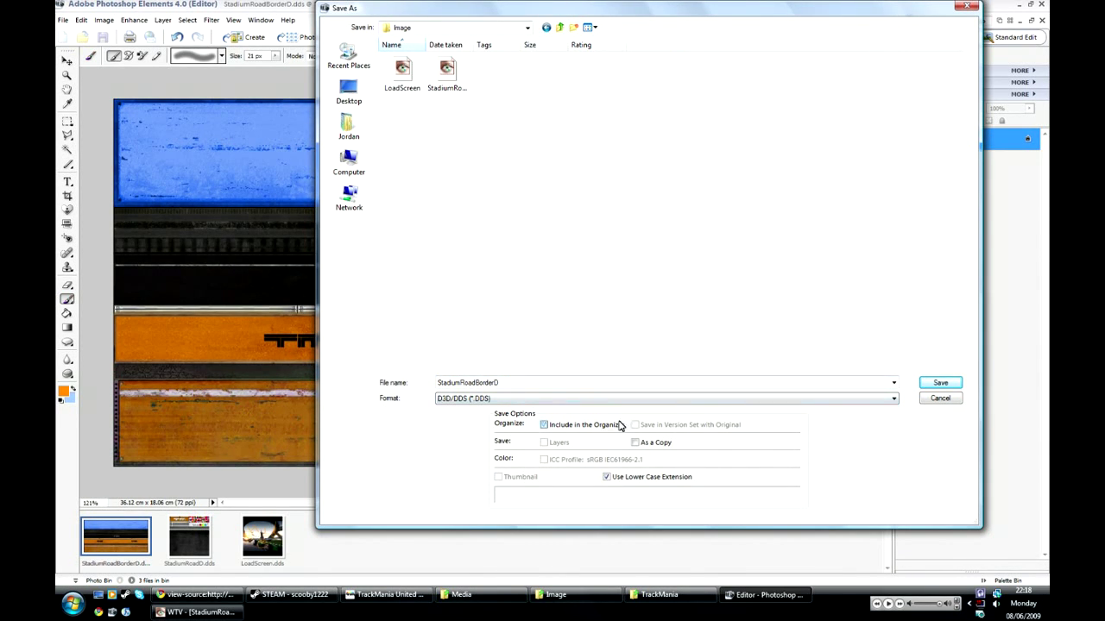
left_click(955, 385)
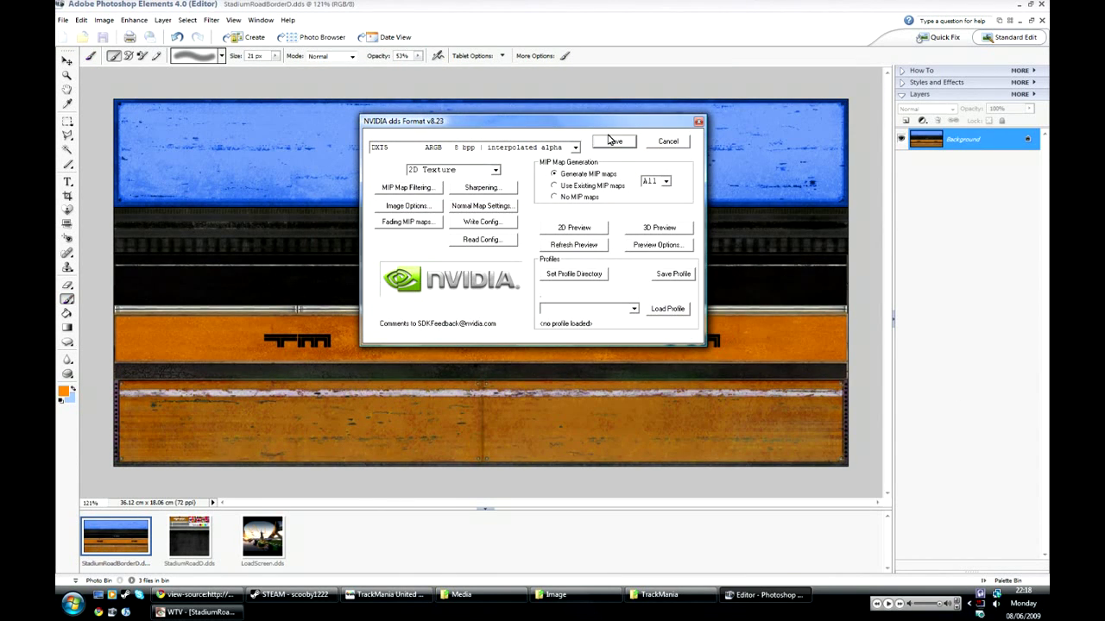
left_click(611, 141)
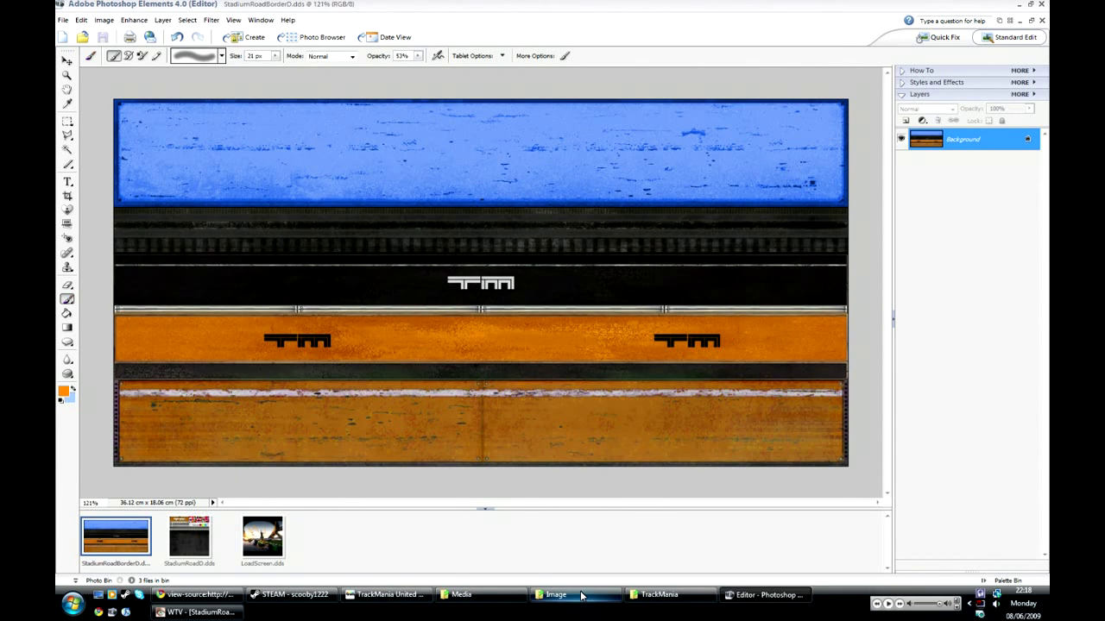
mouse_move(580, 596)
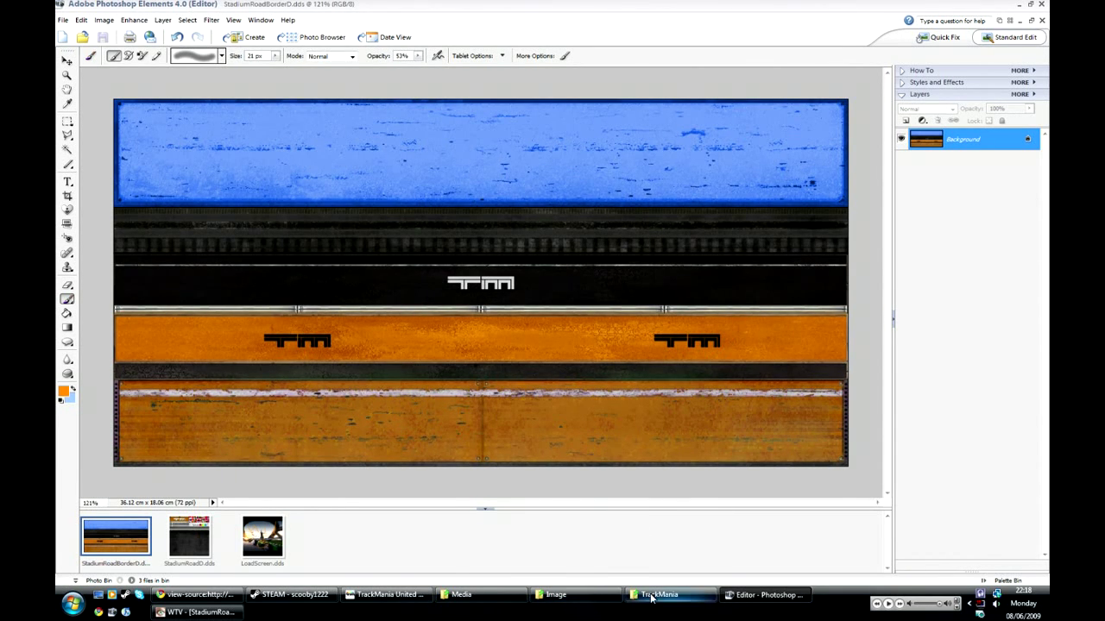
In Explorer, go from Mods into Test mod > Image to check the three DDS textures, then return to Test mod.
mouse_move(646, 604)
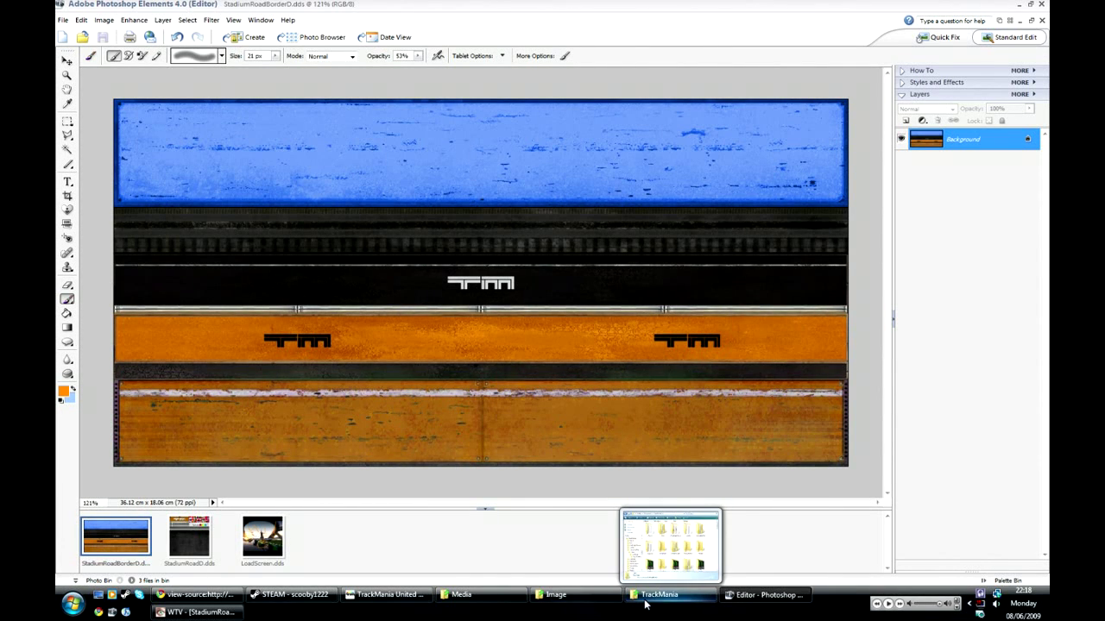
left_click(583, 601)
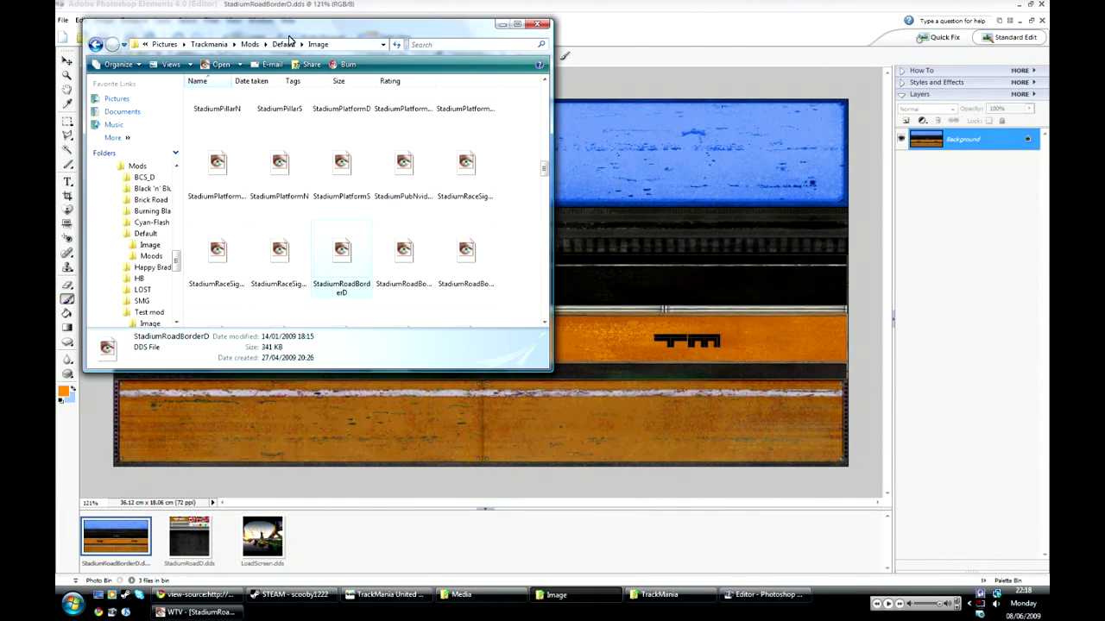
left_click(249, 44)
scroll(371, 238, "down", 3)
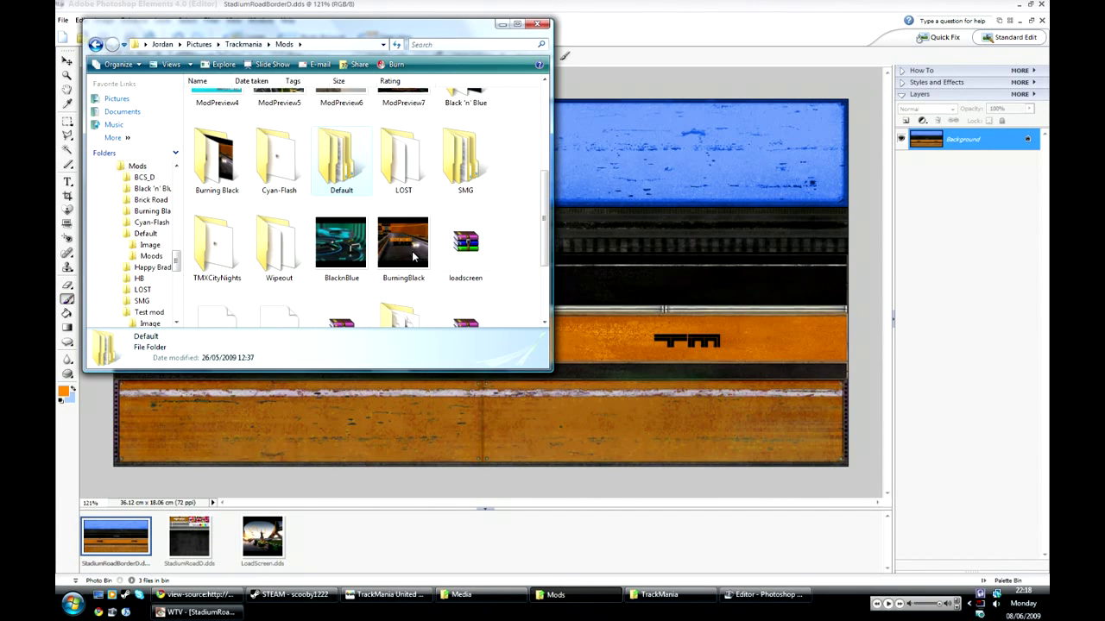
scroll(355, 219, "down", 3)
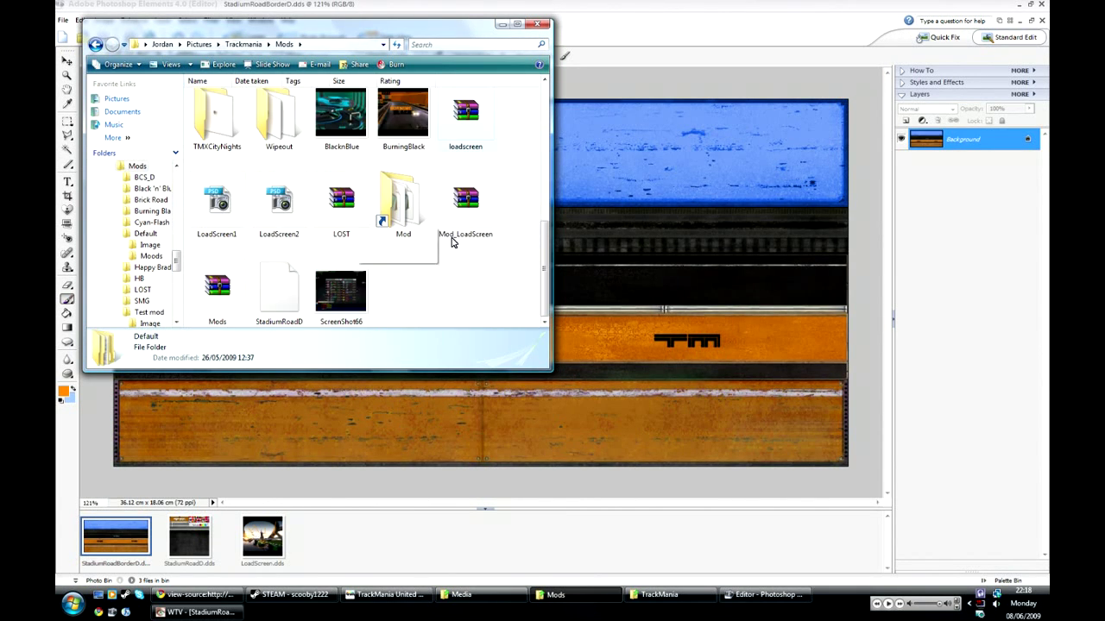
scroll(414, 231, "up", 6)
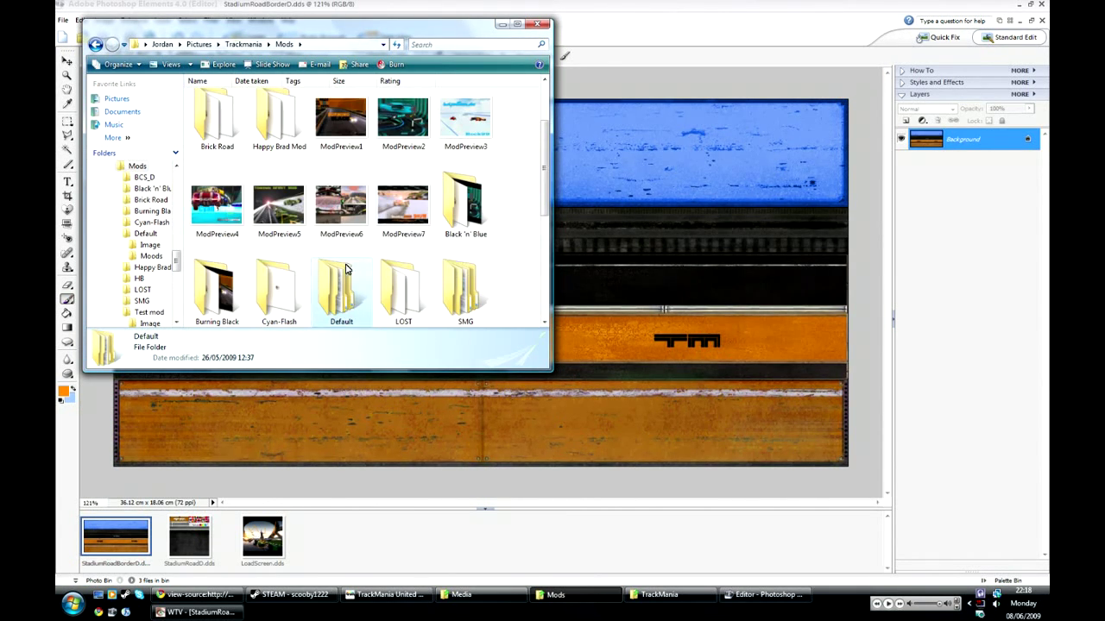
scroll(287, 169, "up", 3)
double_click(272, 125)
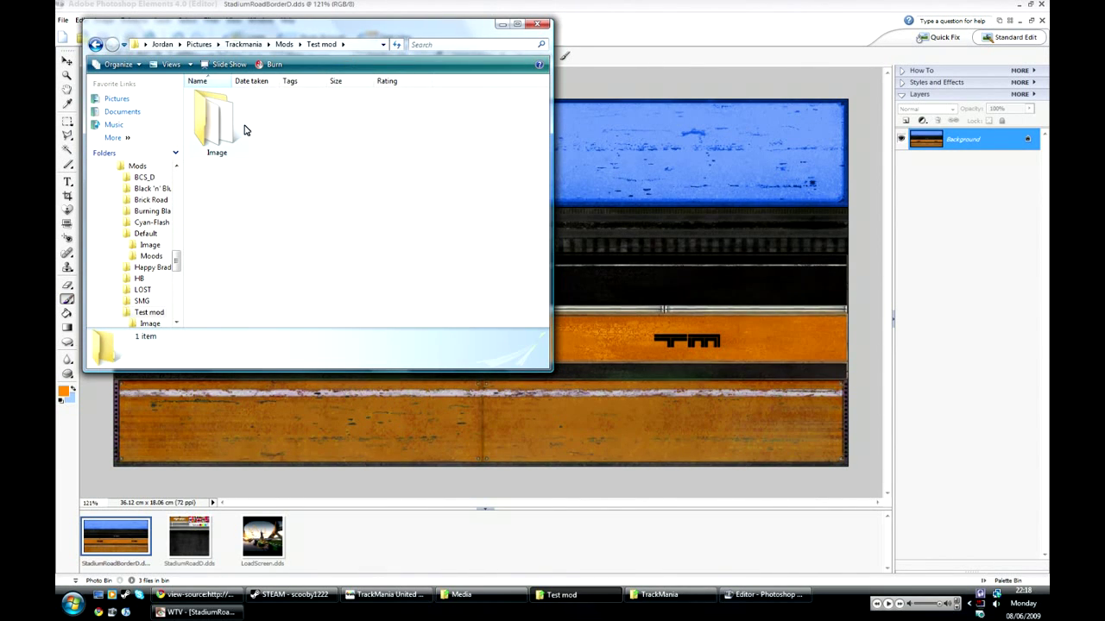
double_click(228, 132)
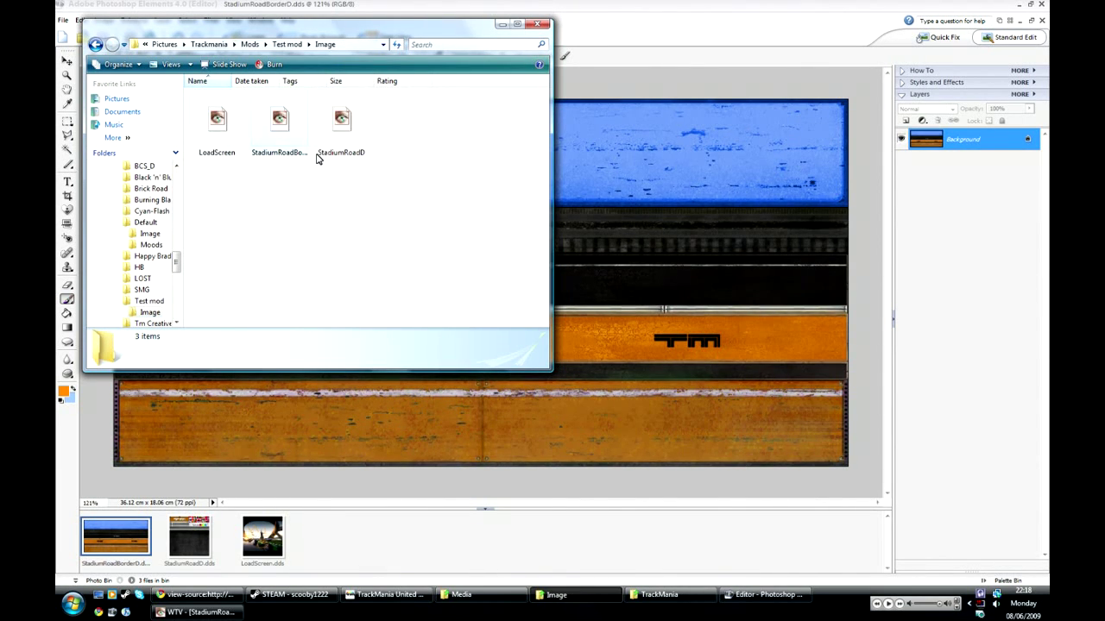
left_click_drag(454, 186, 365, 229)
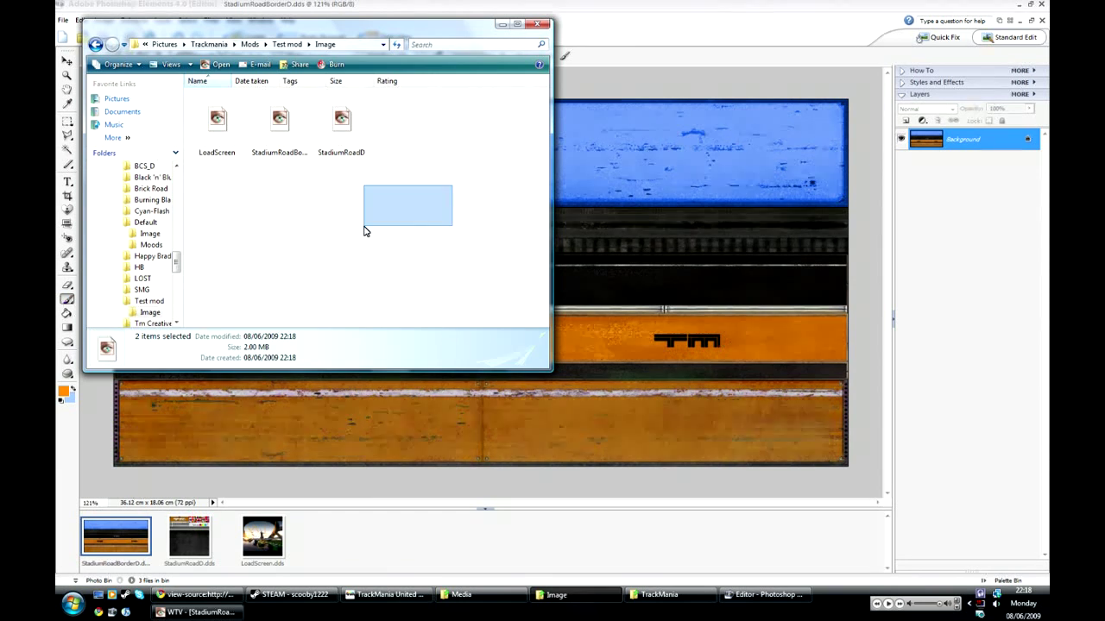
left_click(288, 45)
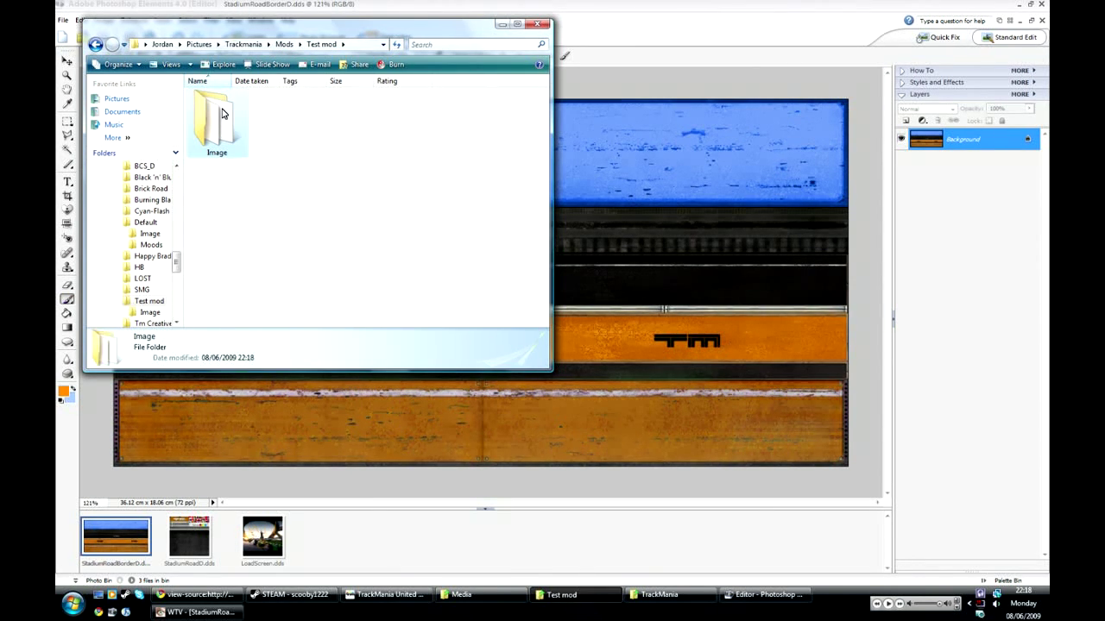
Send the Image folder to a compressed zip archive named test1.
right_click(229, 119)
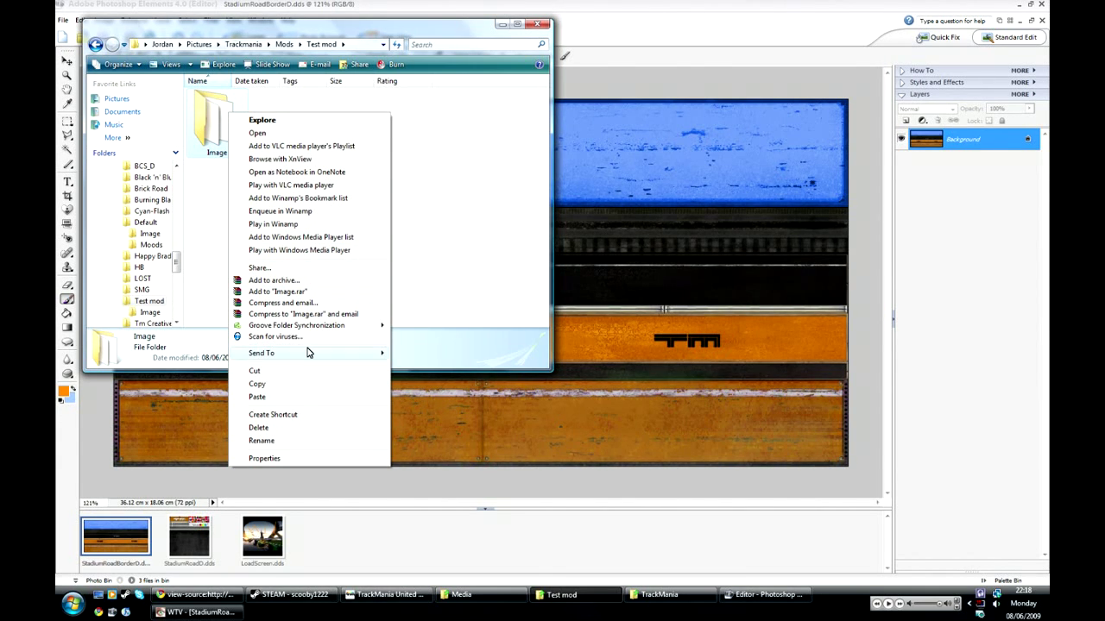
mouse_move(374, 355)
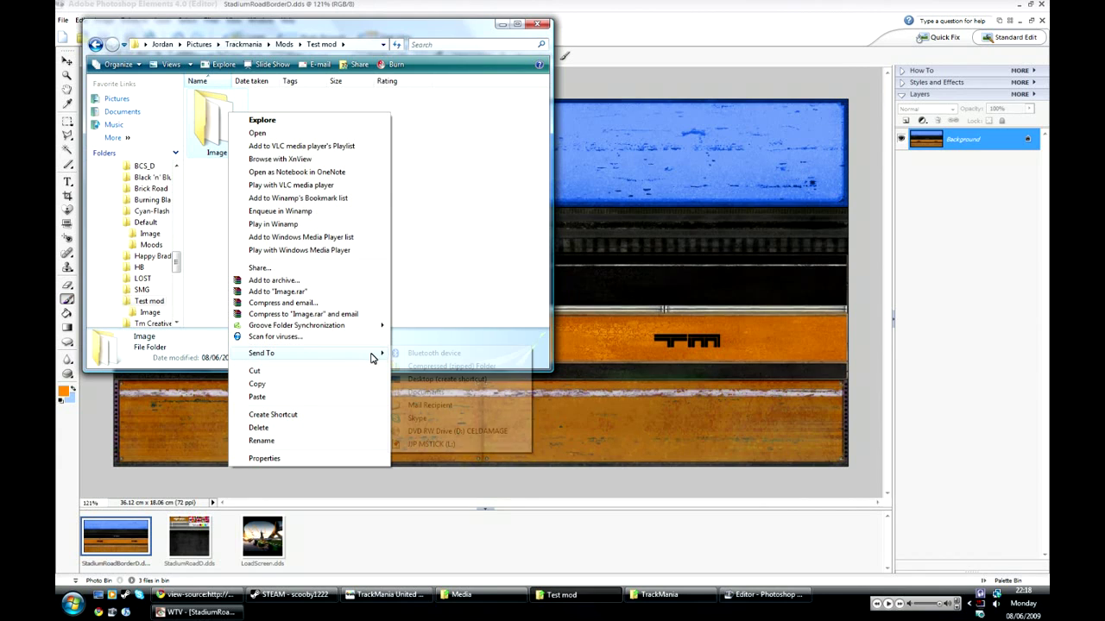
left_click(436, 367)
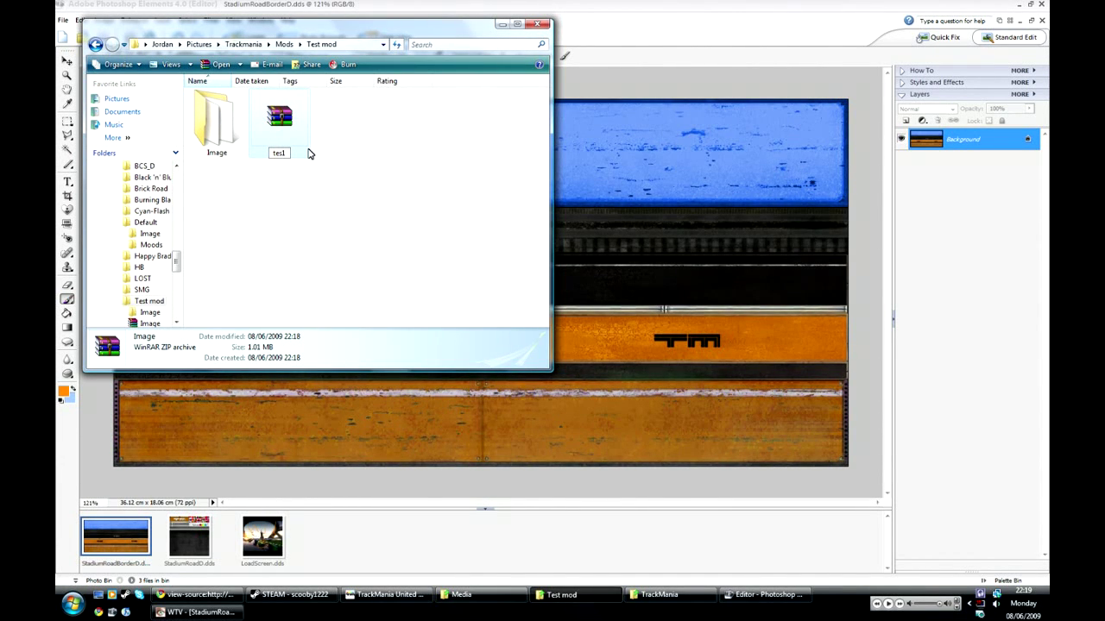
left_click(364, 239)
Cut the test1 archive so it can be moved.
left_click(279, 120)
right_click(285, 127)
left_click(339, 244)
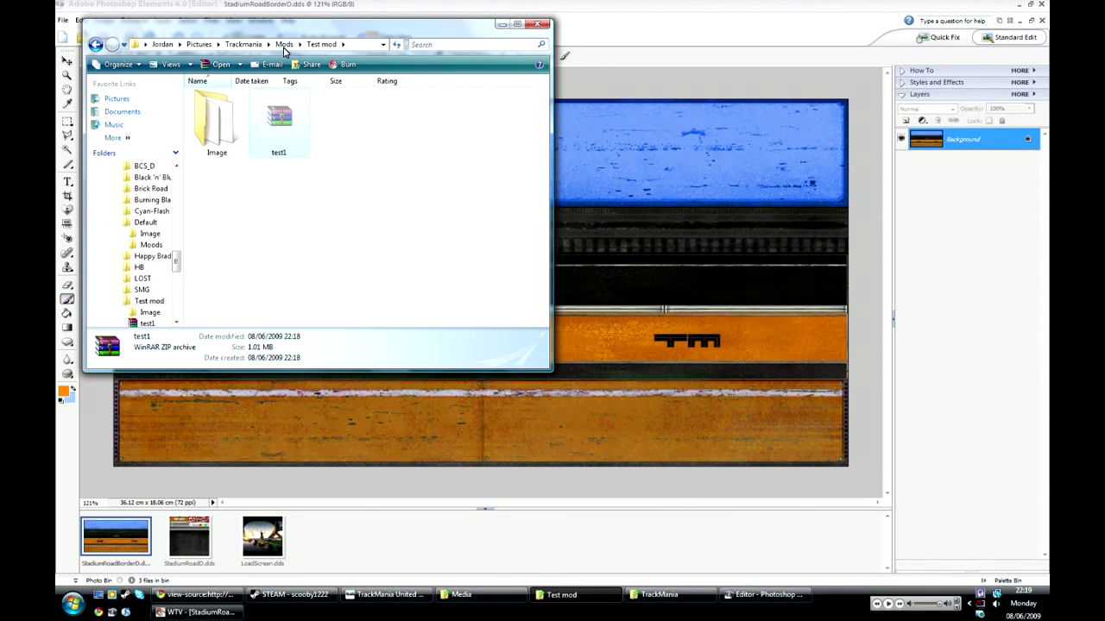
In the TrackMania documents window, navigate into Skins > Stadium > Mod.
left_click(647, 602)
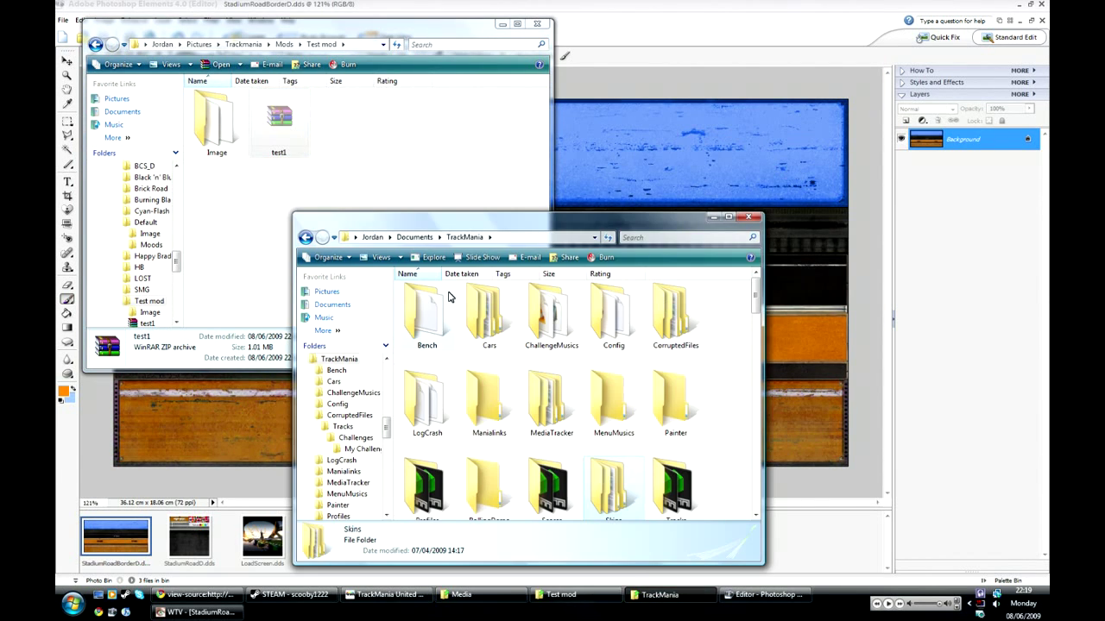
left_click_drag(490, 225, 507, 157)
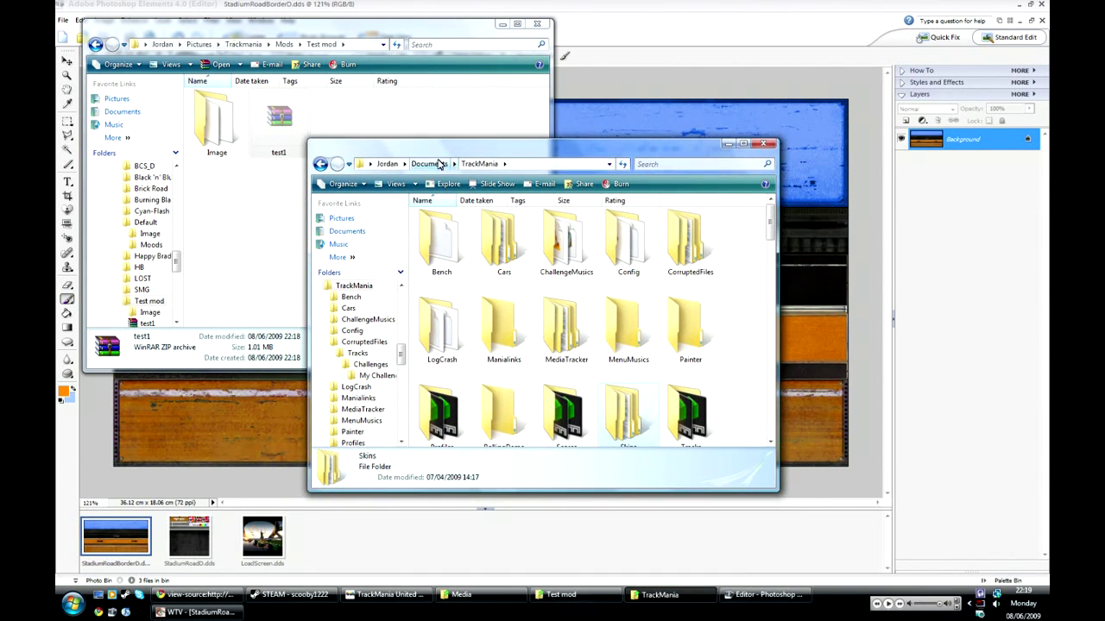
left_click_drag(771, 226, 775, 250)
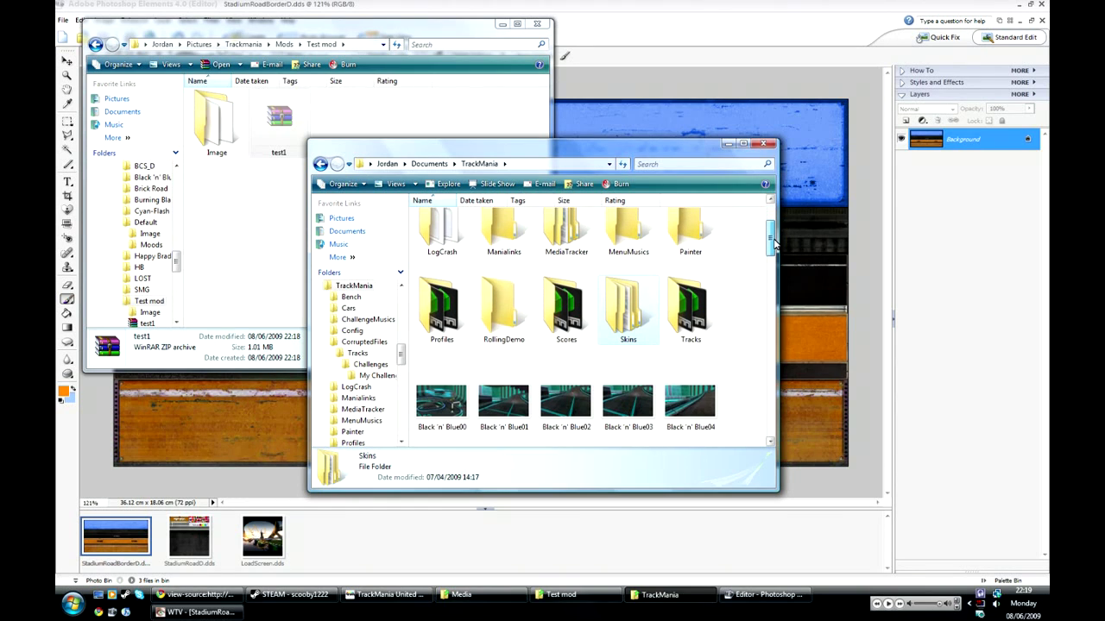
double_click(618, 337)
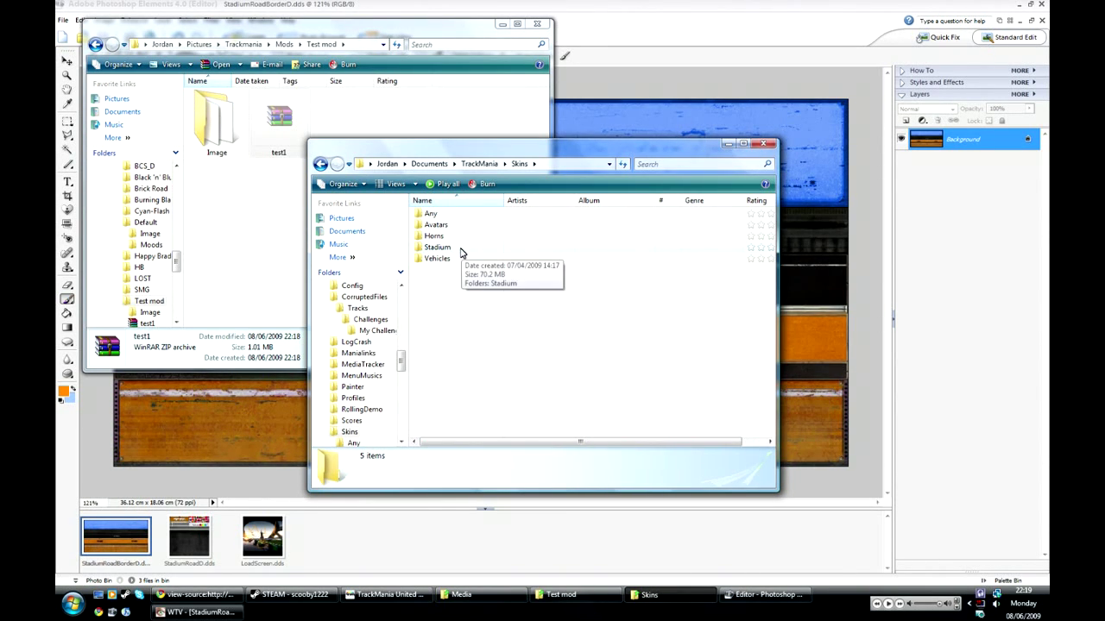
double_click(464, 249)
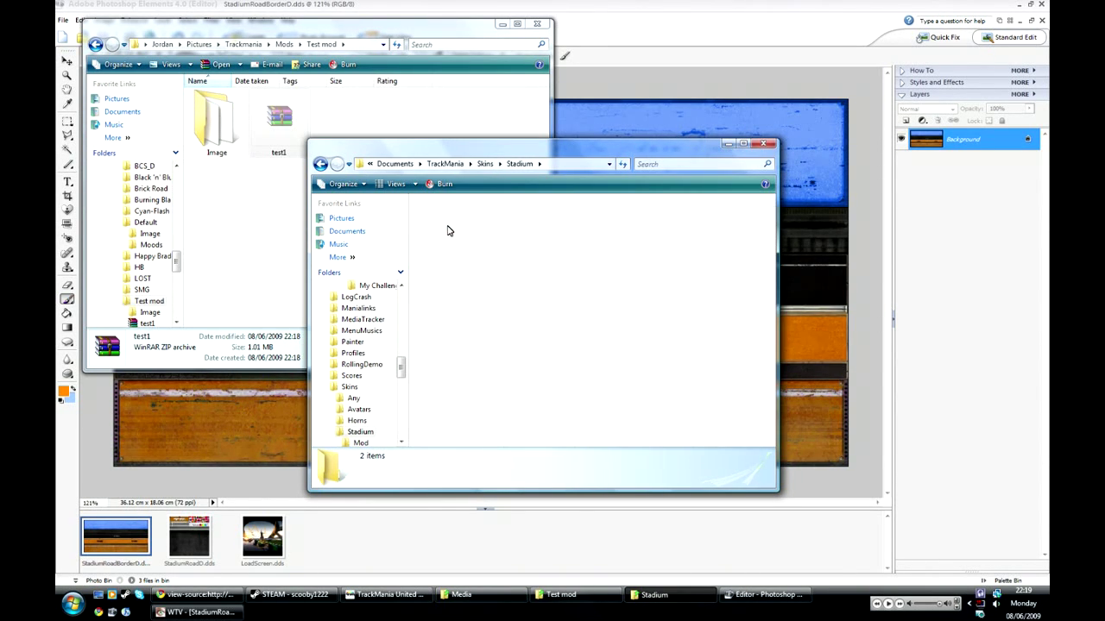
double_click(432, 224)
scroll(522, 295, "down", 1)
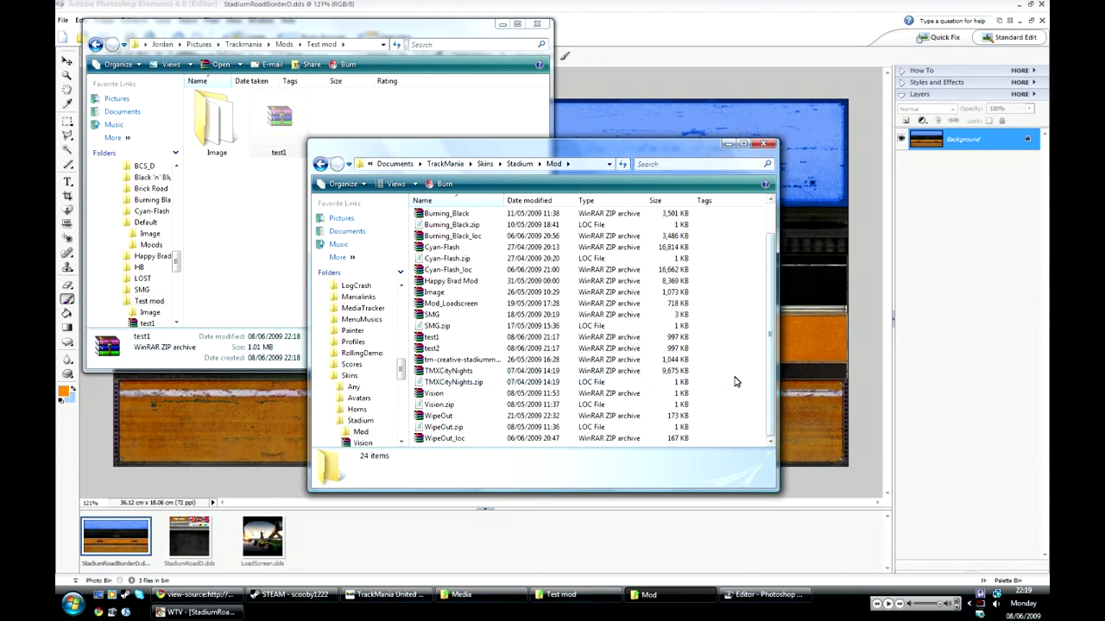
Delete the old test1 and test2 archives and paste the new test1 into Mod.
right_click(759, 365)
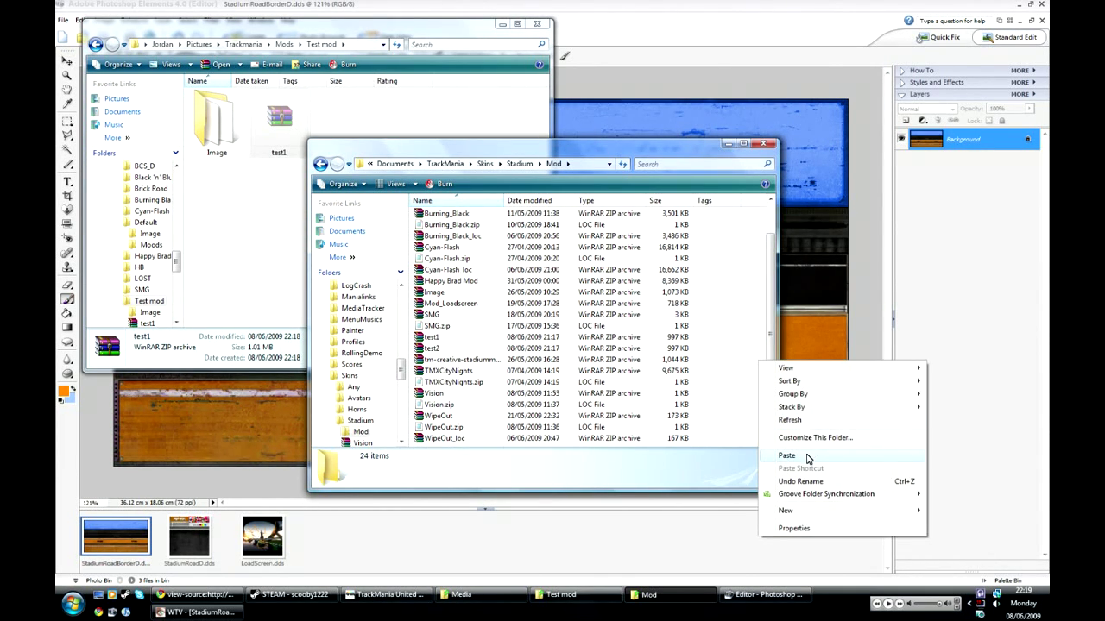
left_click(447, 337)
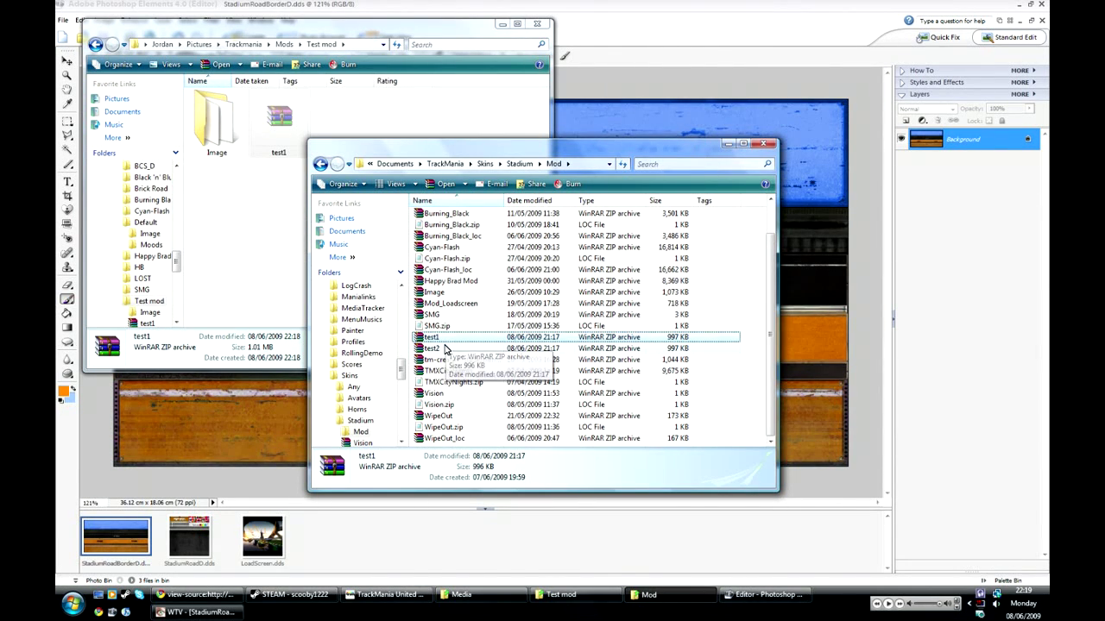
left_click(455, 348, "shift")
key("Delete")
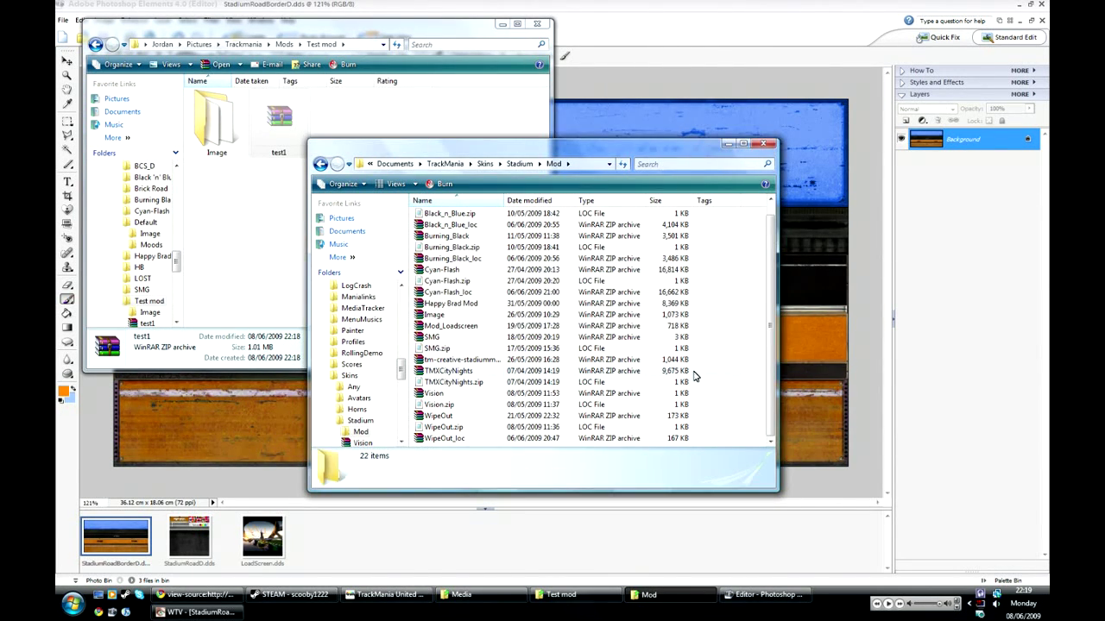
right_click(756, 346)
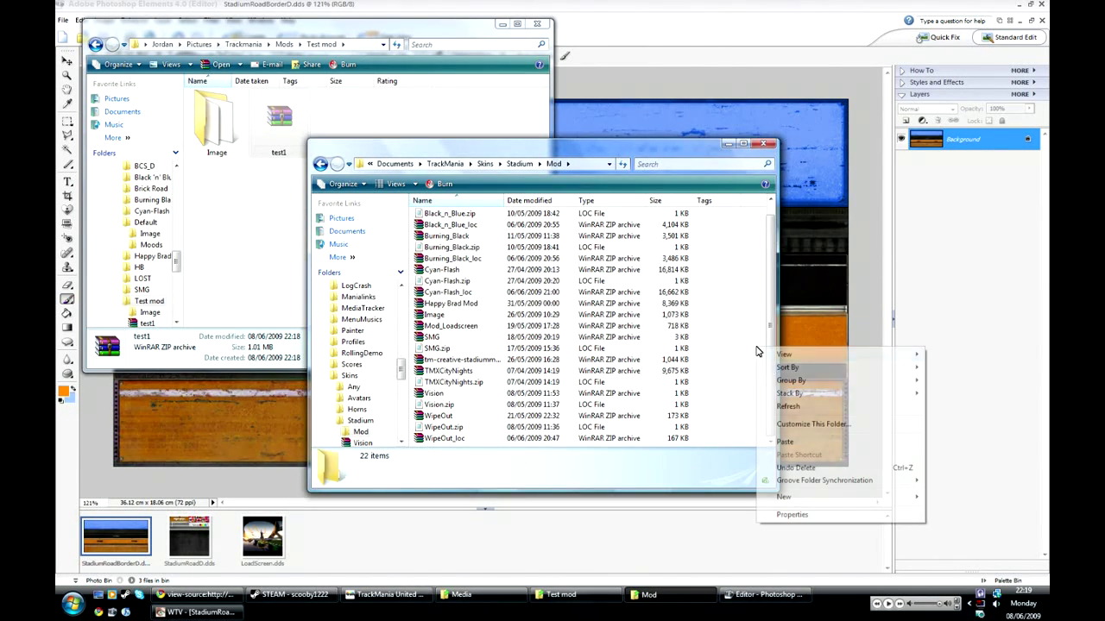
left_click(807, 441)
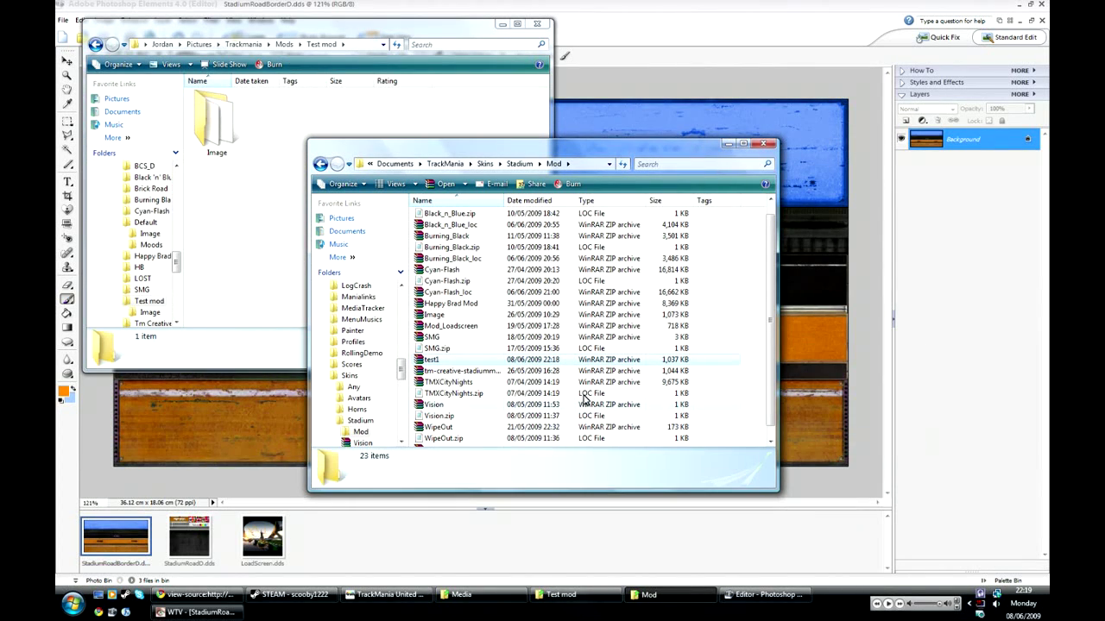
Duplicate test1 in the Mod folder and rename the copy to test2.
right_click(438, 362)
left_click(466, 493)
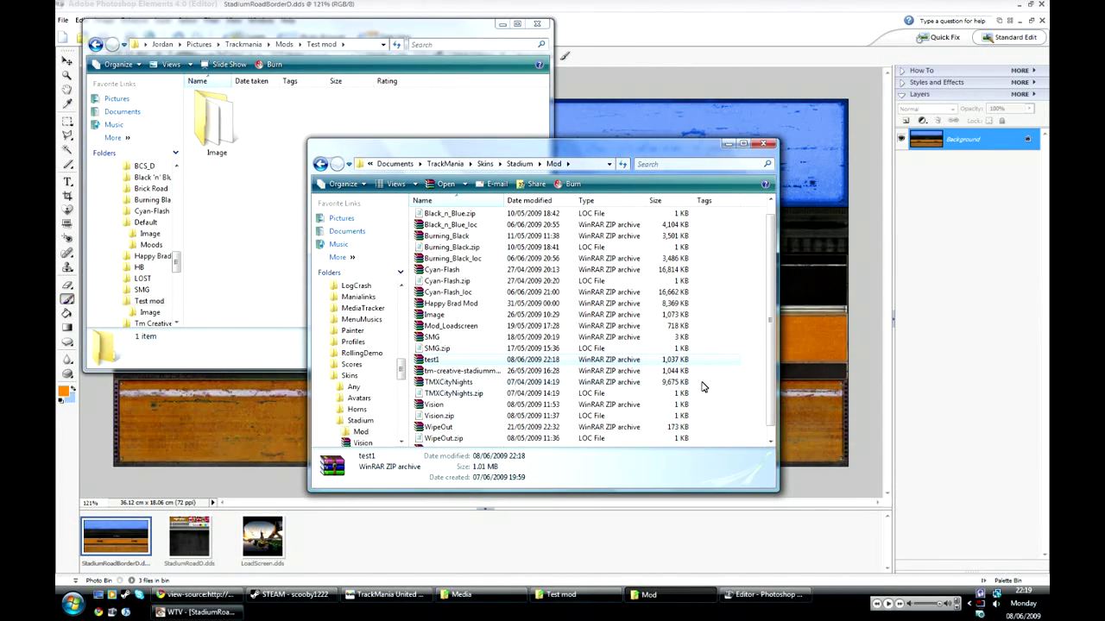
right_click(751, 366)
left_click(786, 455)
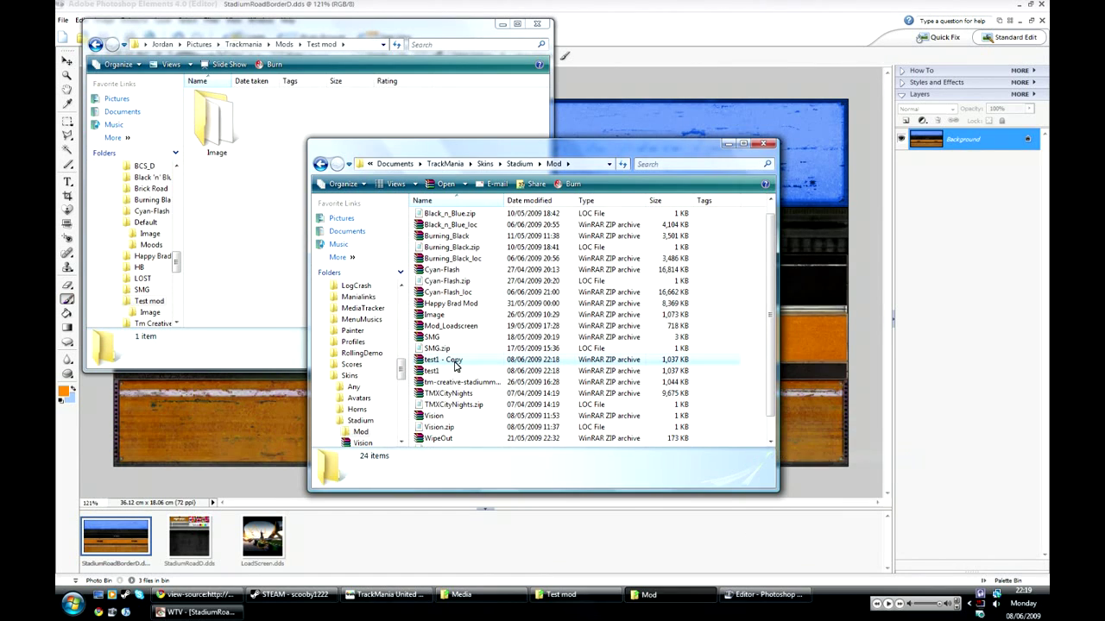
left_click(466, 364)
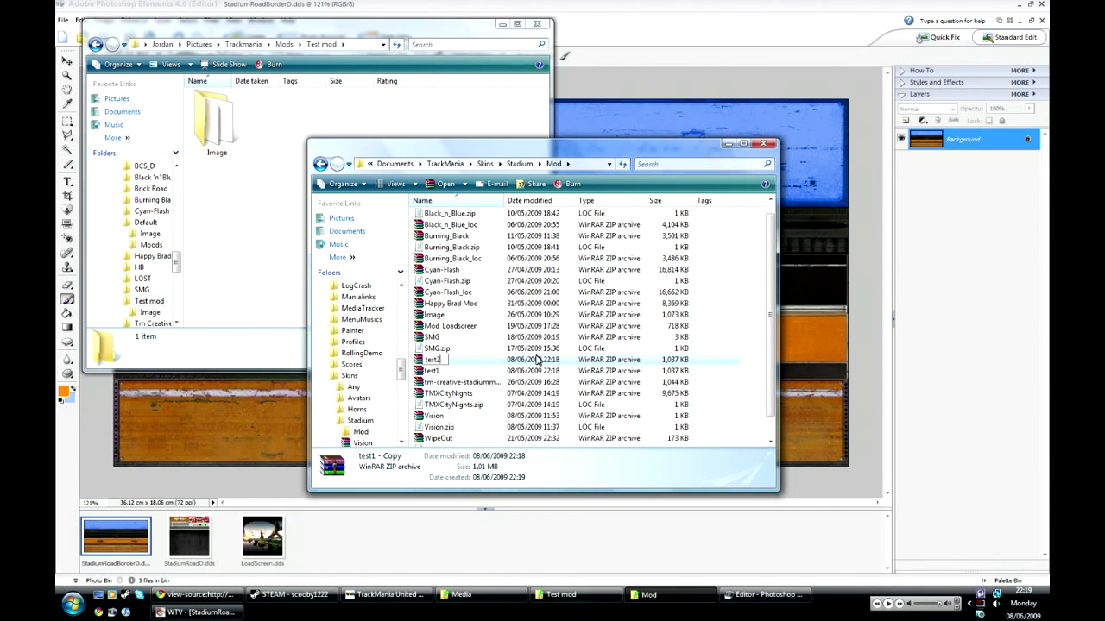
key("Return")
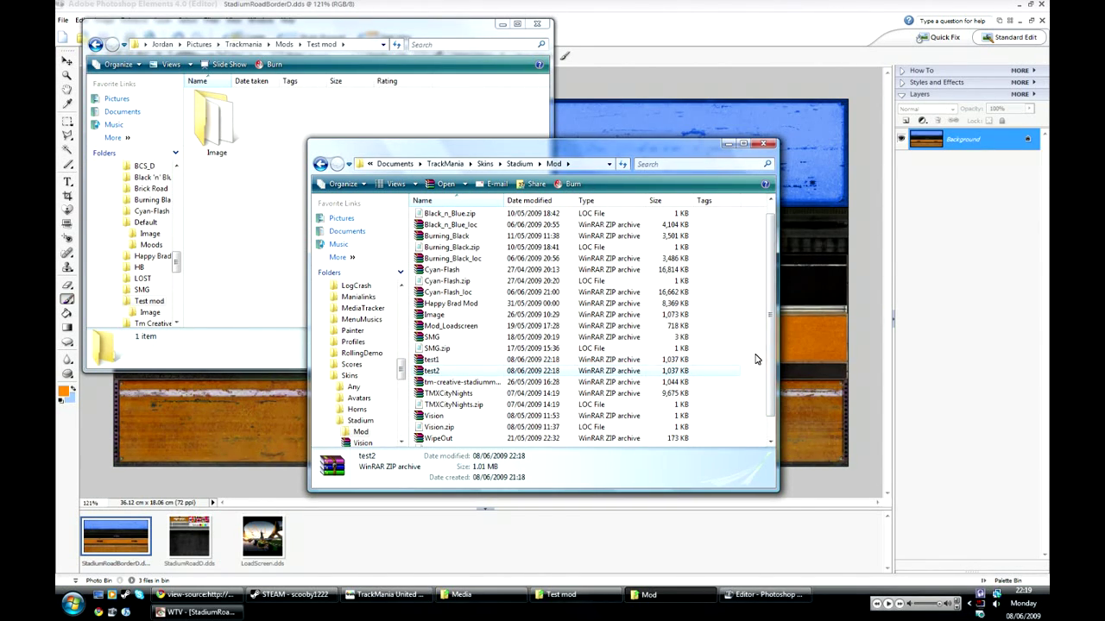
left_click(481, 367)
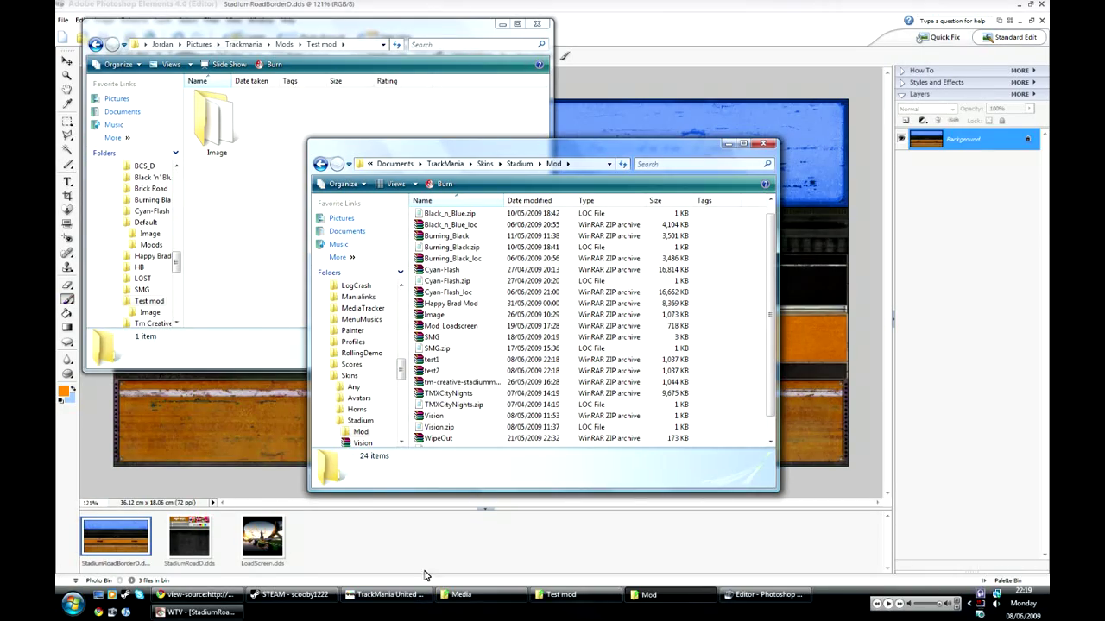
Create a new advanced-editor Stadium track with Day decoration and the test1 skin from page 3/3.
left_click(386, 594)
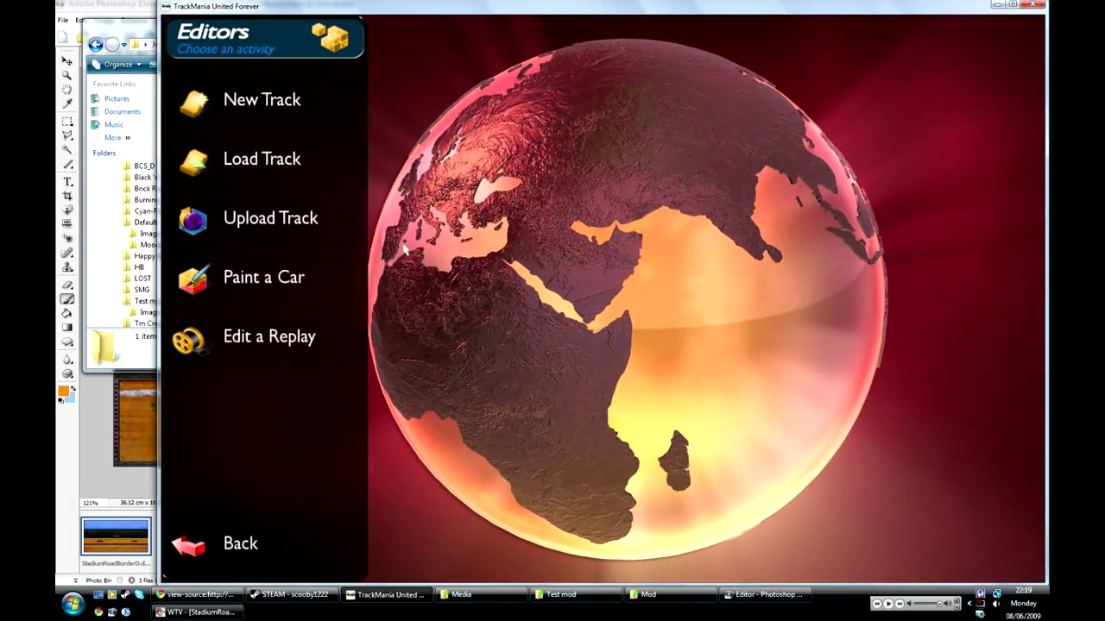
left_click(262, 99)
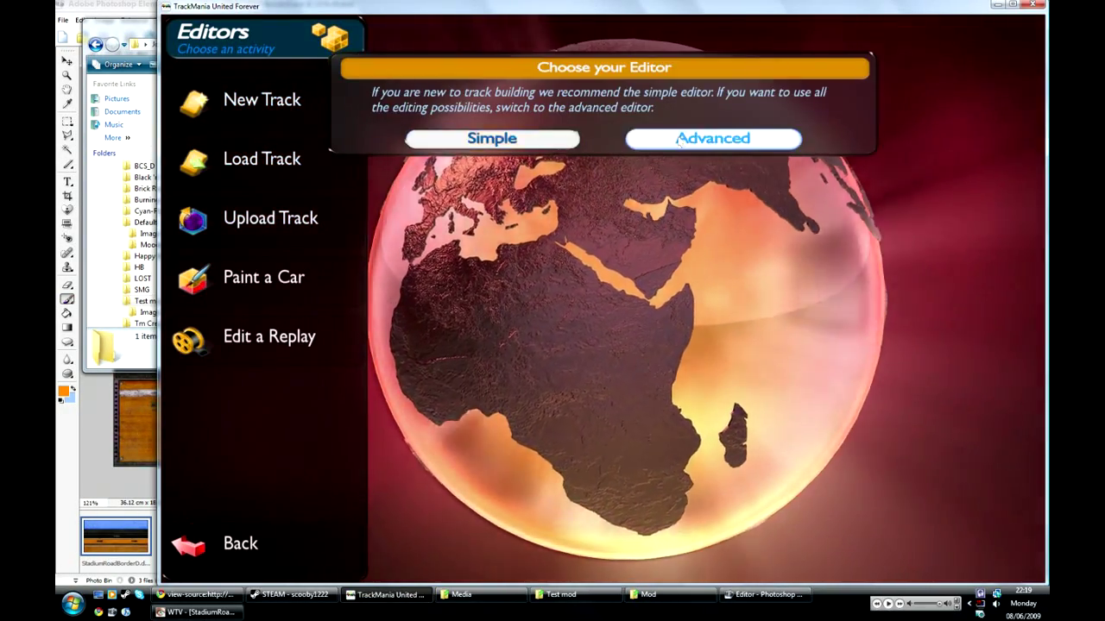
left_click(681, 143)
left_click(565, 306)
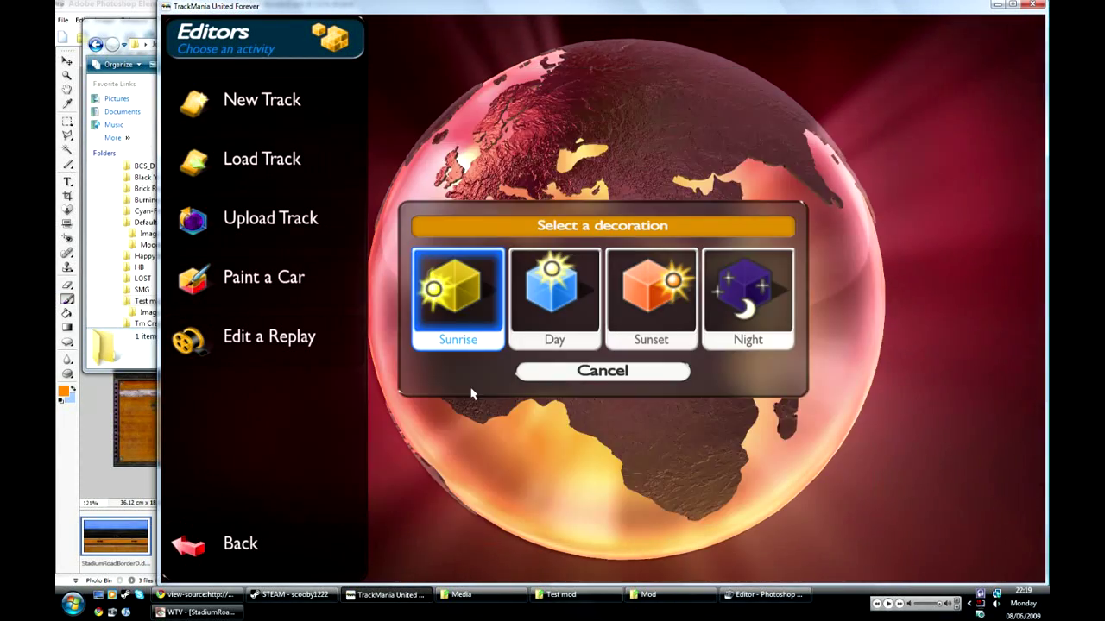
left_click(554, 321)
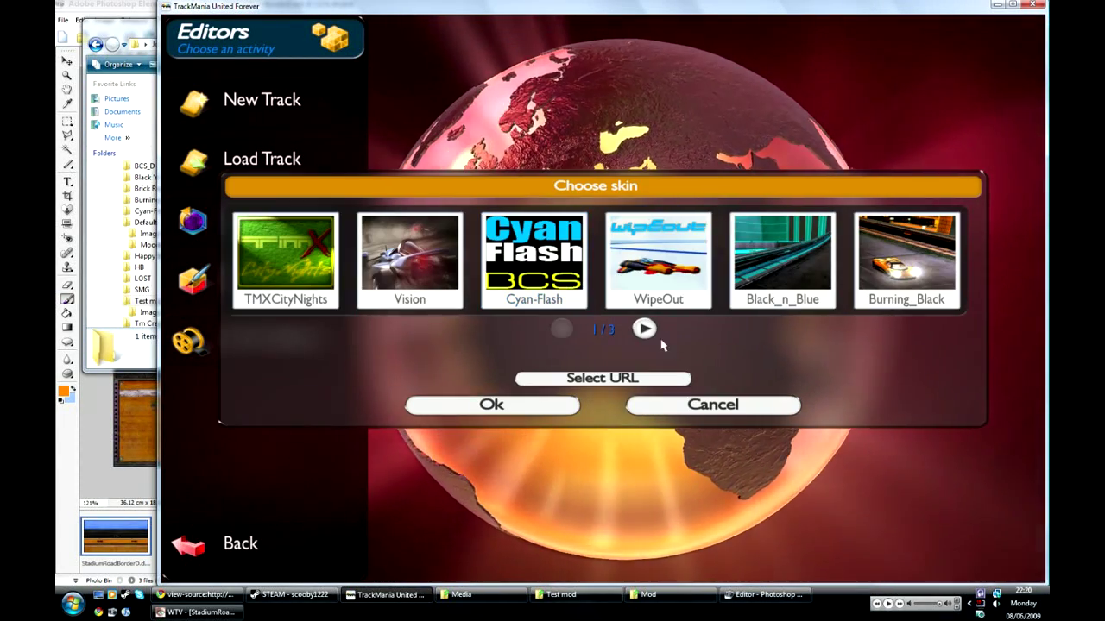
left_click(646, 329)
left_click(646, 329)
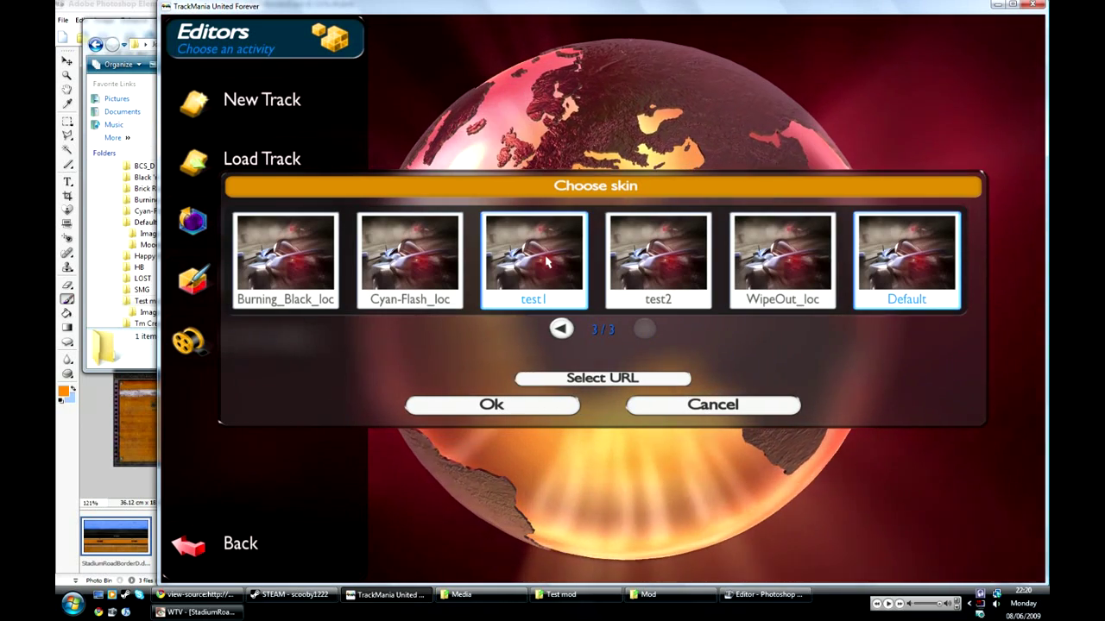
left_click(547, 261)
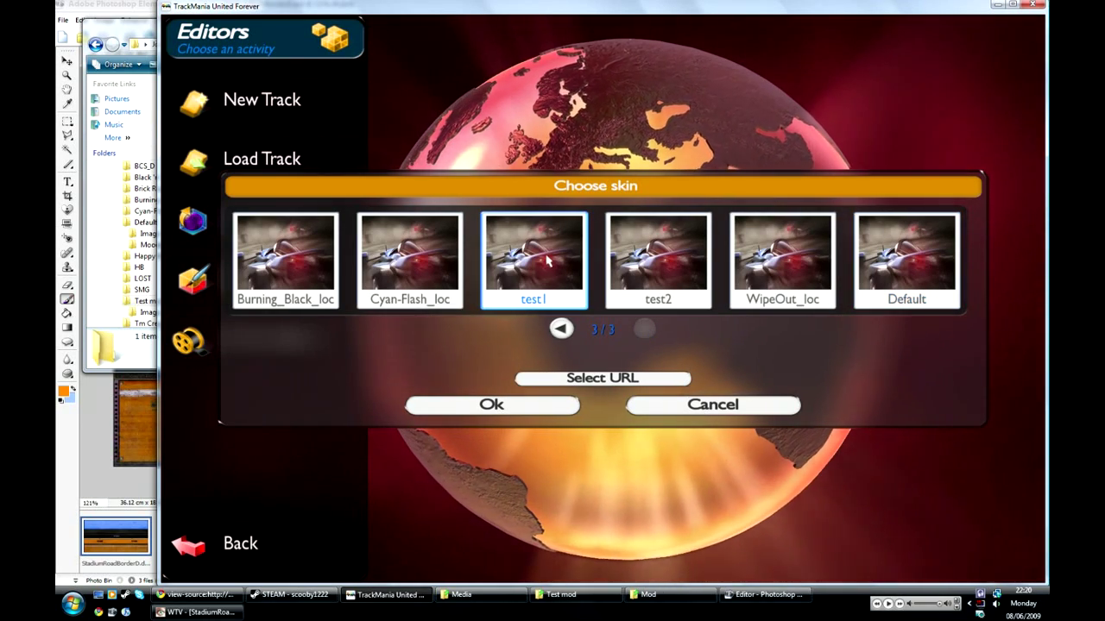
left_click(513, 406)
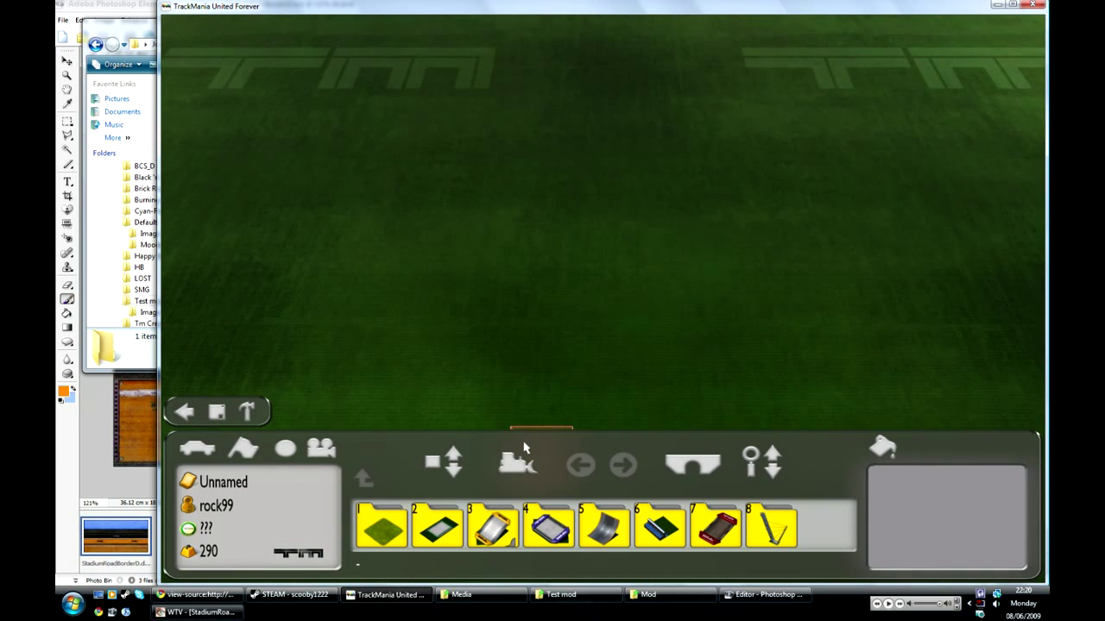
Lay a long straight road piece across the Stadium ground.
left_click(460, 520)
left_click(384, 528)
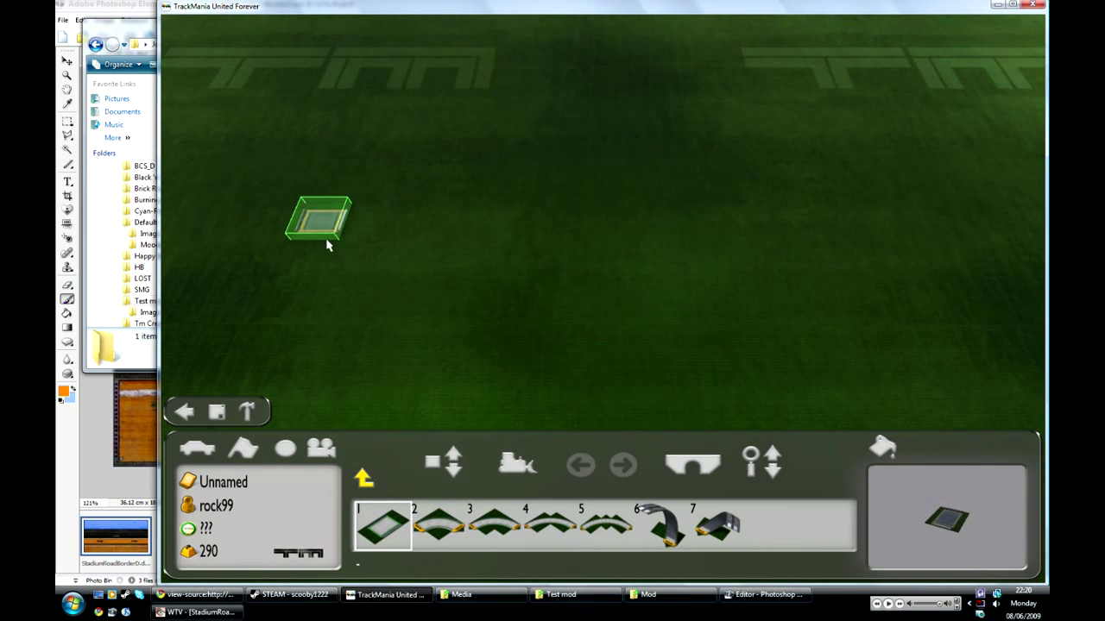
left_click_drag(328, 241, 918, 254)
Zoom in and swing the camera down the road to inspect test1's darkened surface and recoloured borders.
scroll(718, 169, "up", 5)
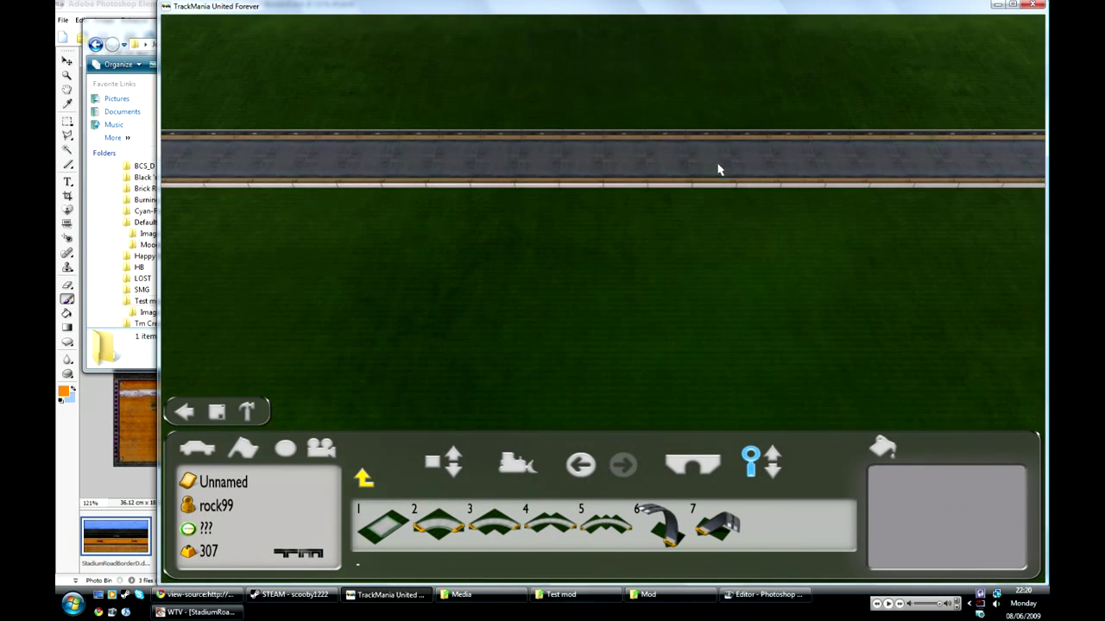
key("1")
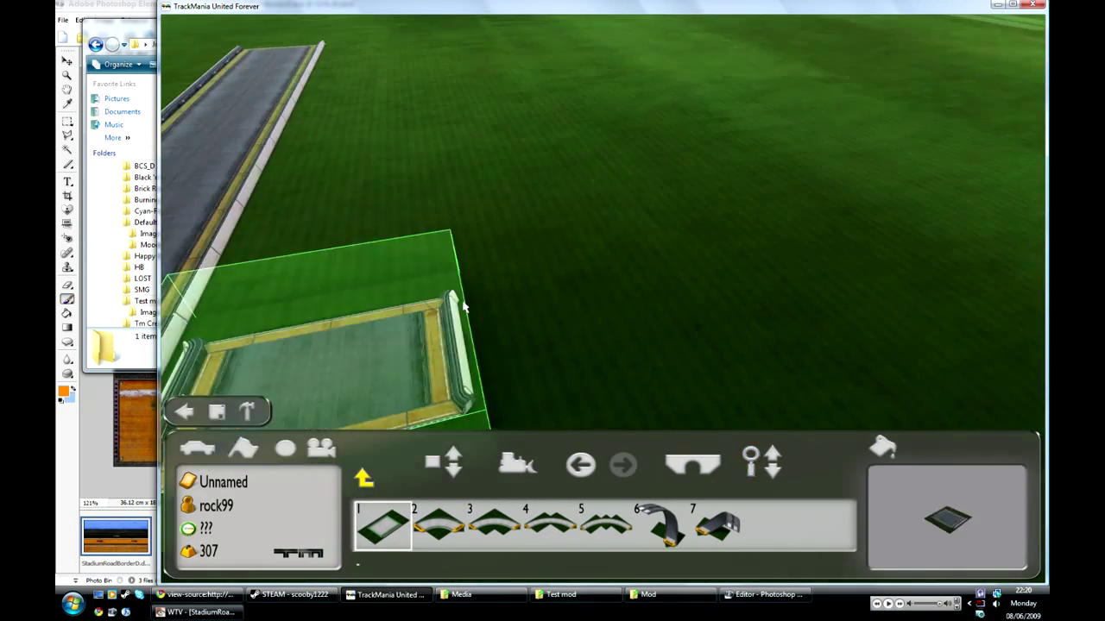
key("Escape")
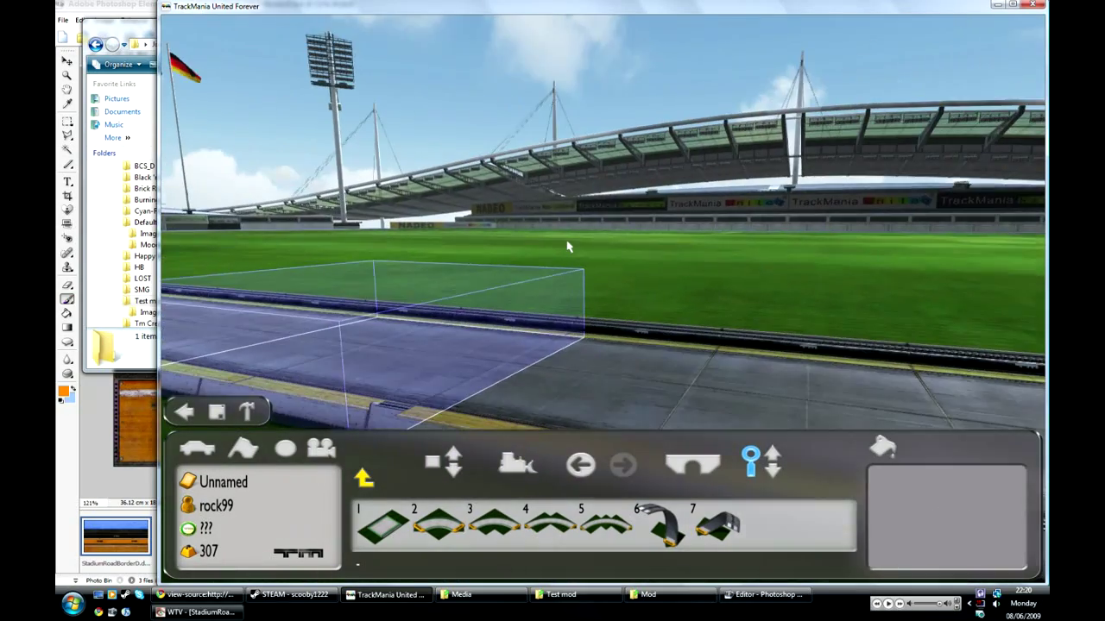
key("1")
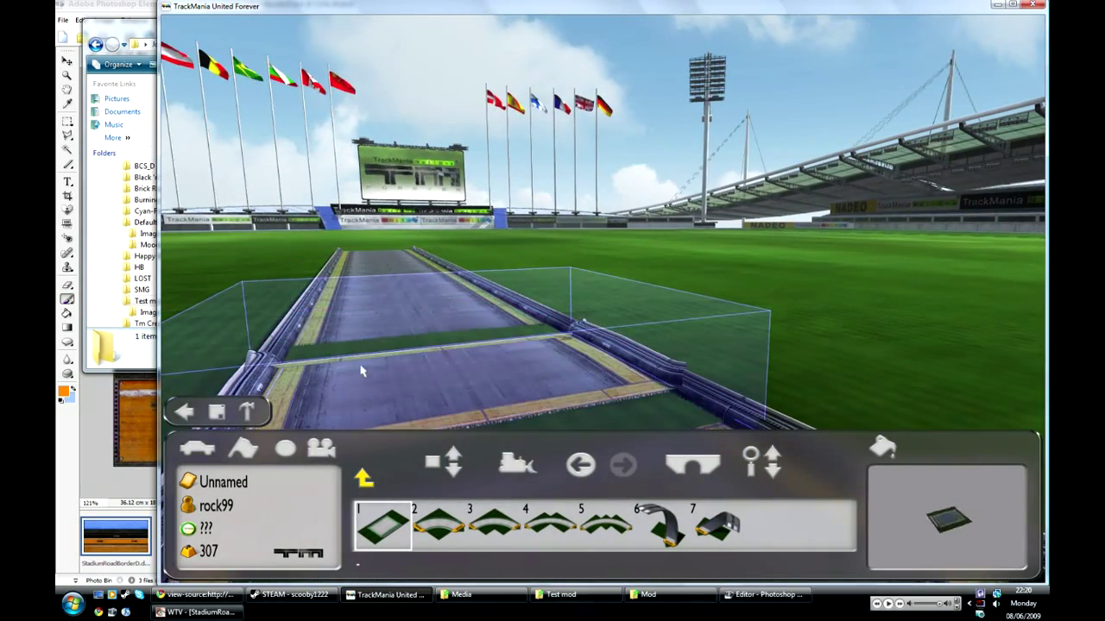
key("Escape")
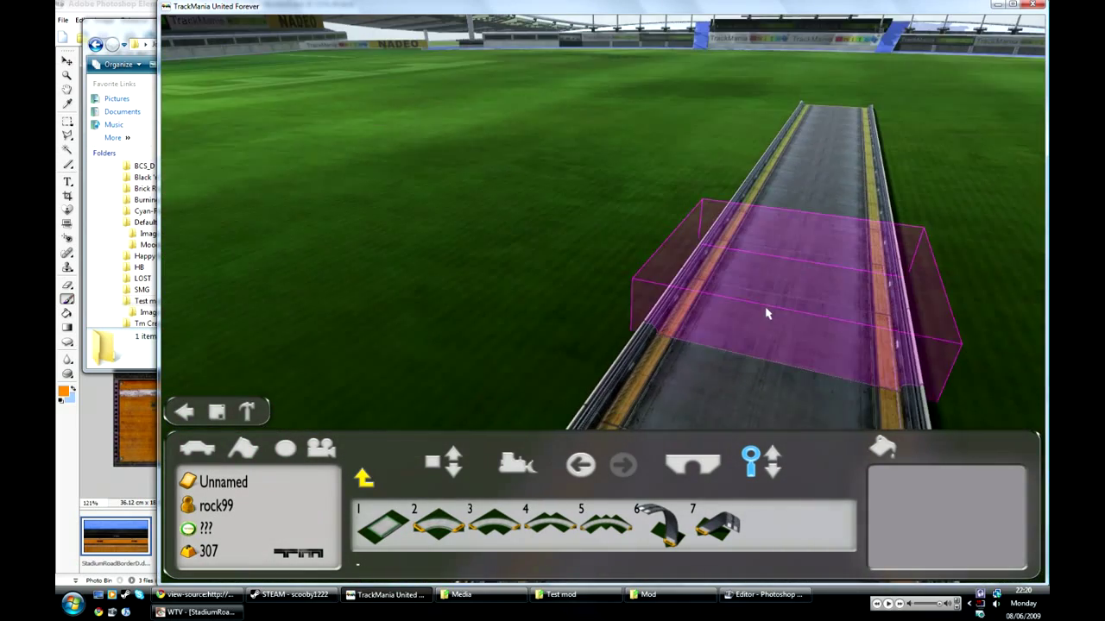